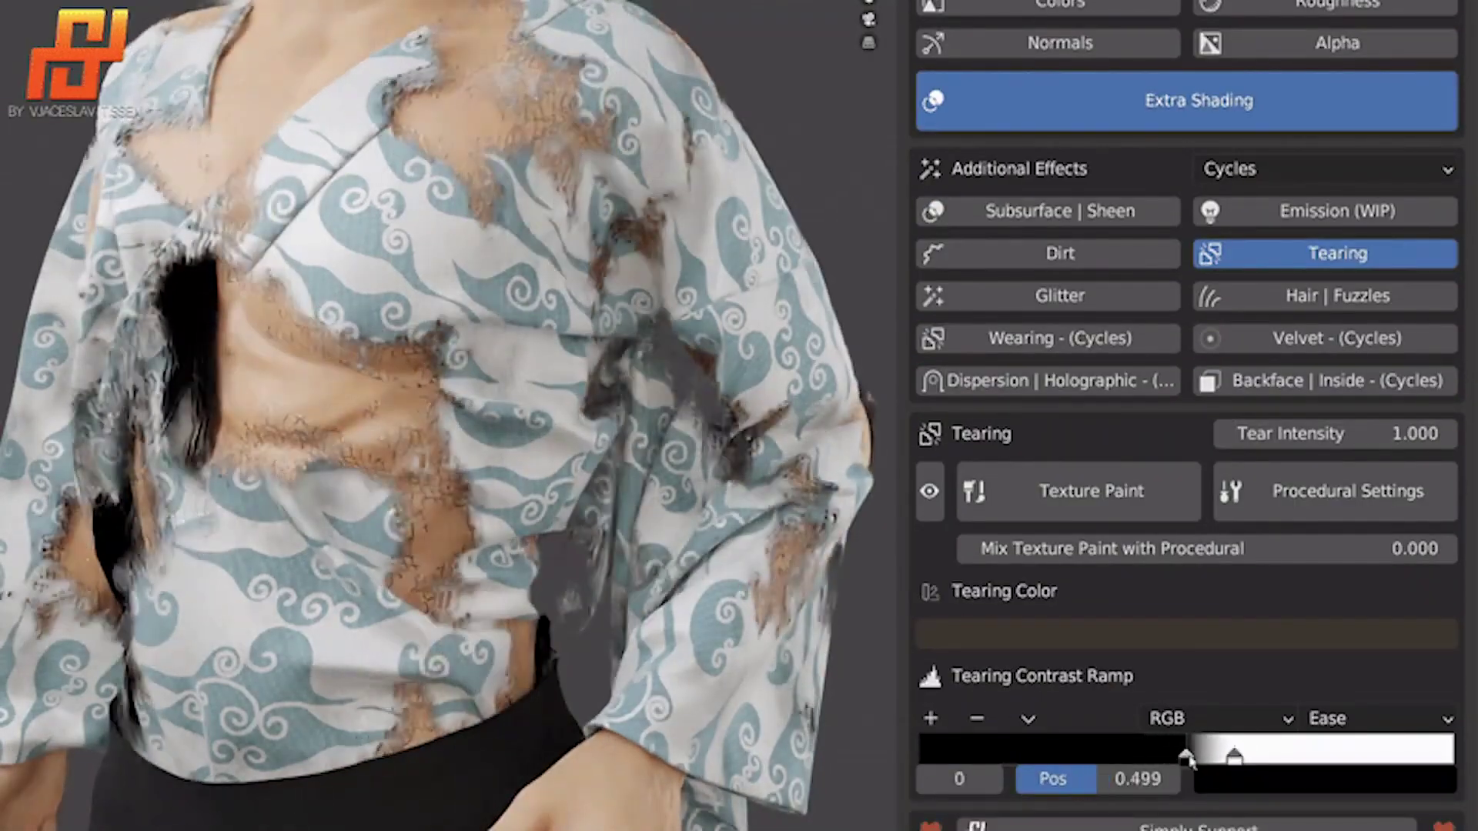
Switch the tearing effect to procedural settings and raise Tear Scale from 5.1 to 10.
click(1336, 491)
scroll(1336, 491, down, 3)
double_click(1207, 482)
text(10)
key(Return)
double_click(1078, 579)
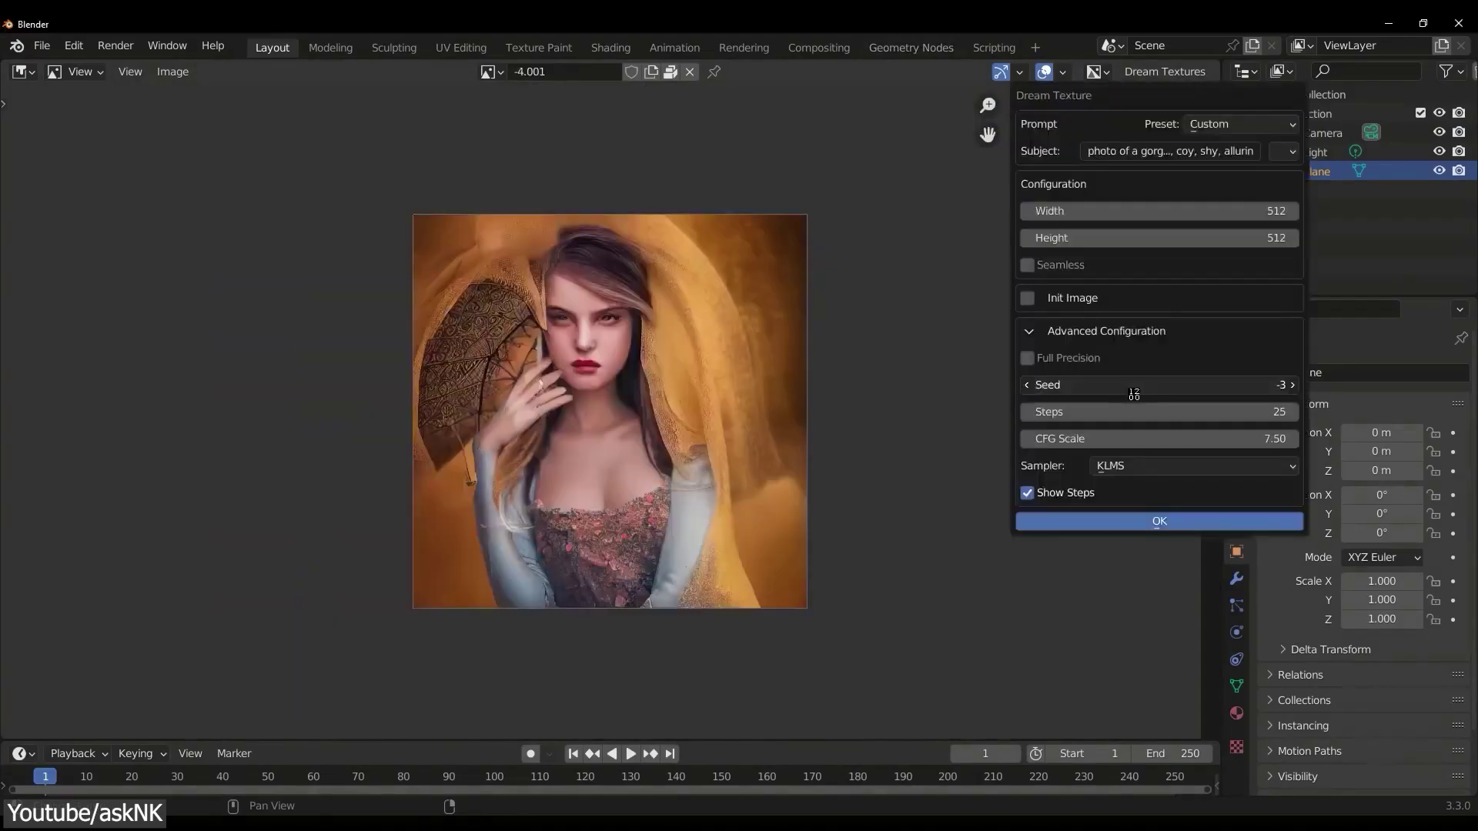
Scroll the sale page down to the Featured Blender Goodies section.
middle_click(1402, 85)
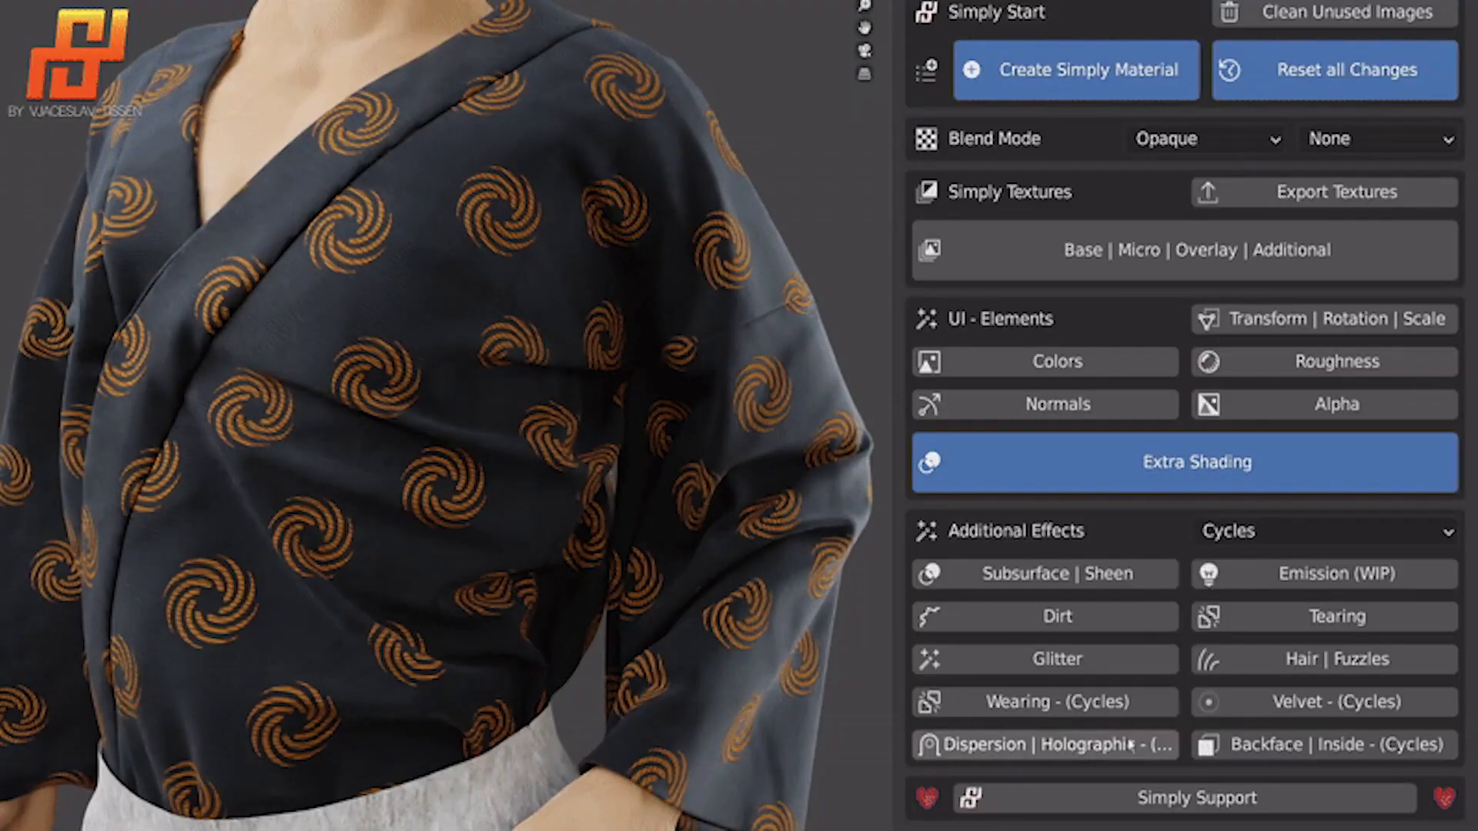
Add holographic dispersion, shift and tilt the fox logo, set base texture scale 8.6, and make the kimono green.
click(1131, 744)
scroll(1000, 709, down, 5)
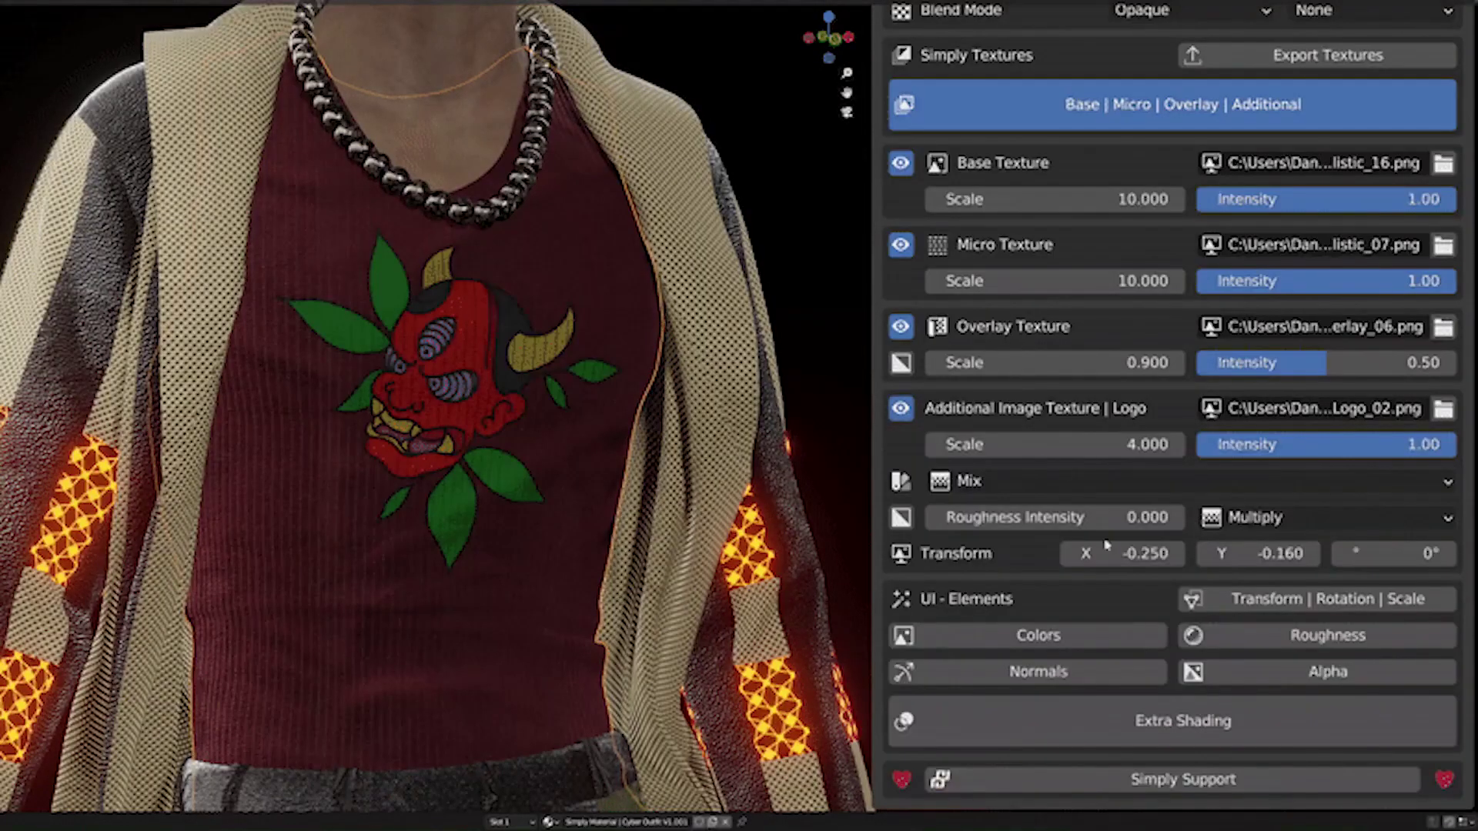
drag(1132, 554, 1101, 553)
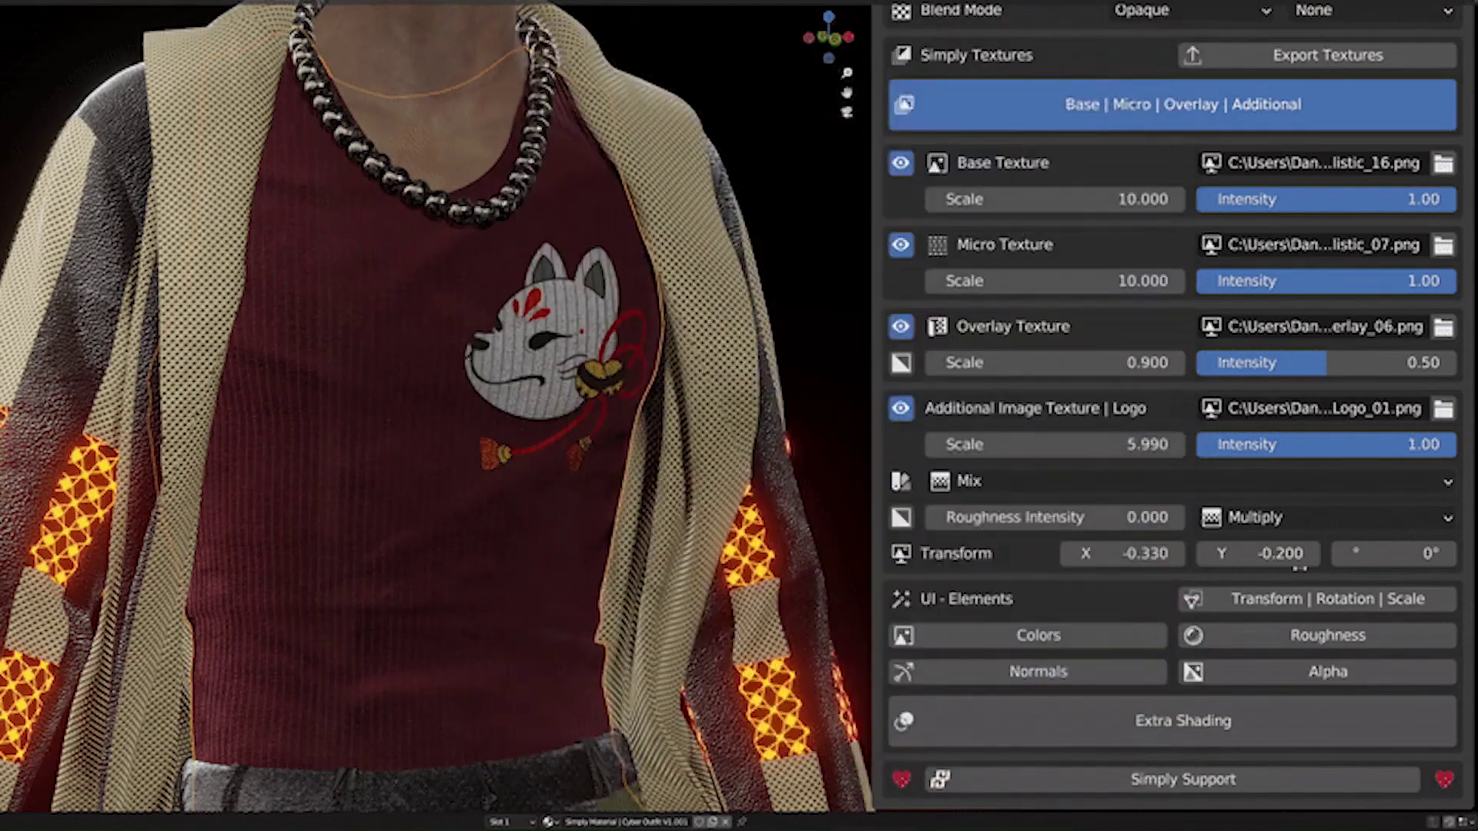
drag(1393, 553, 1365, 553)
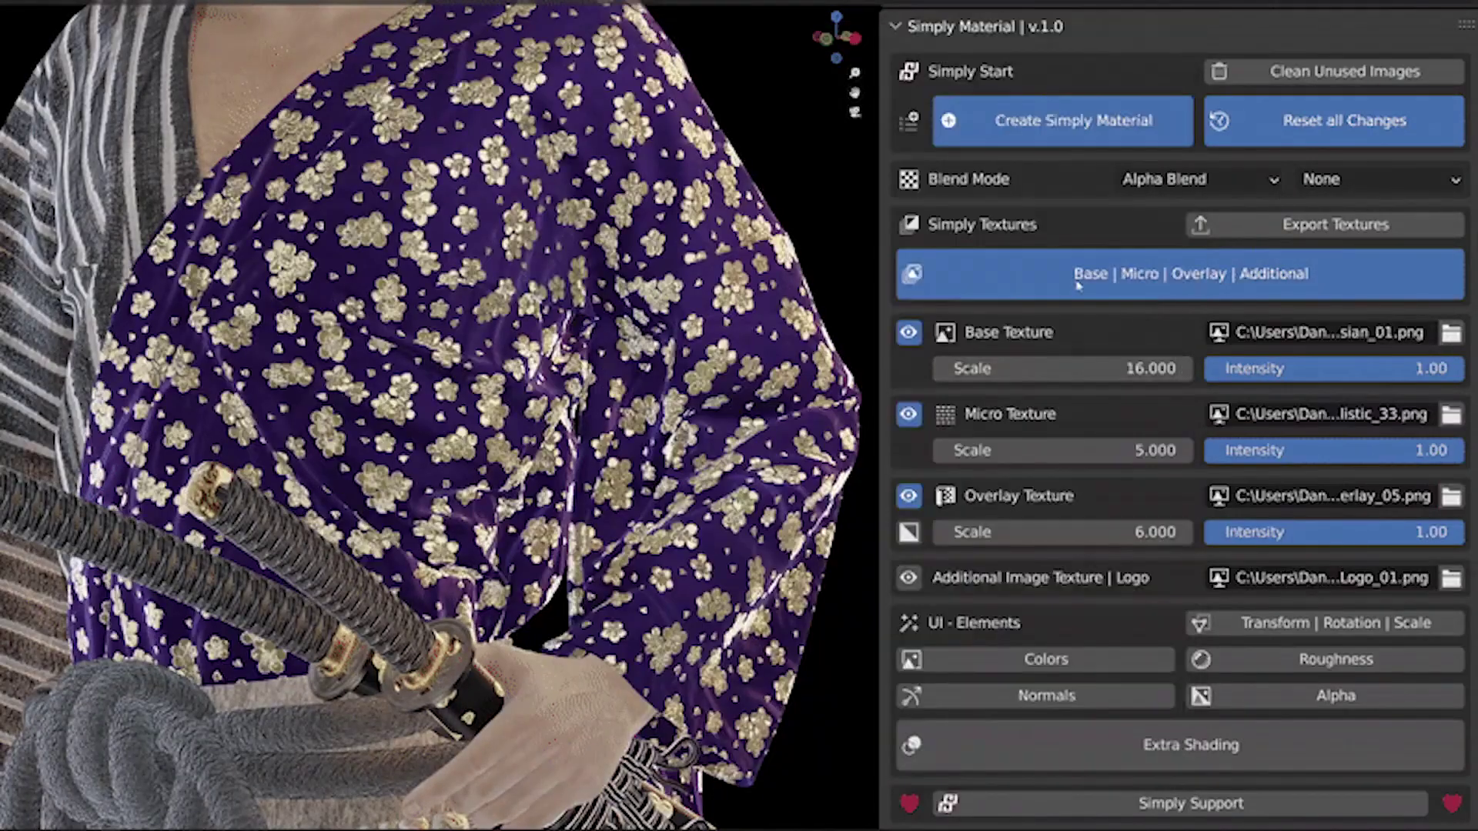
drag(1078, 368, 1026, 368)
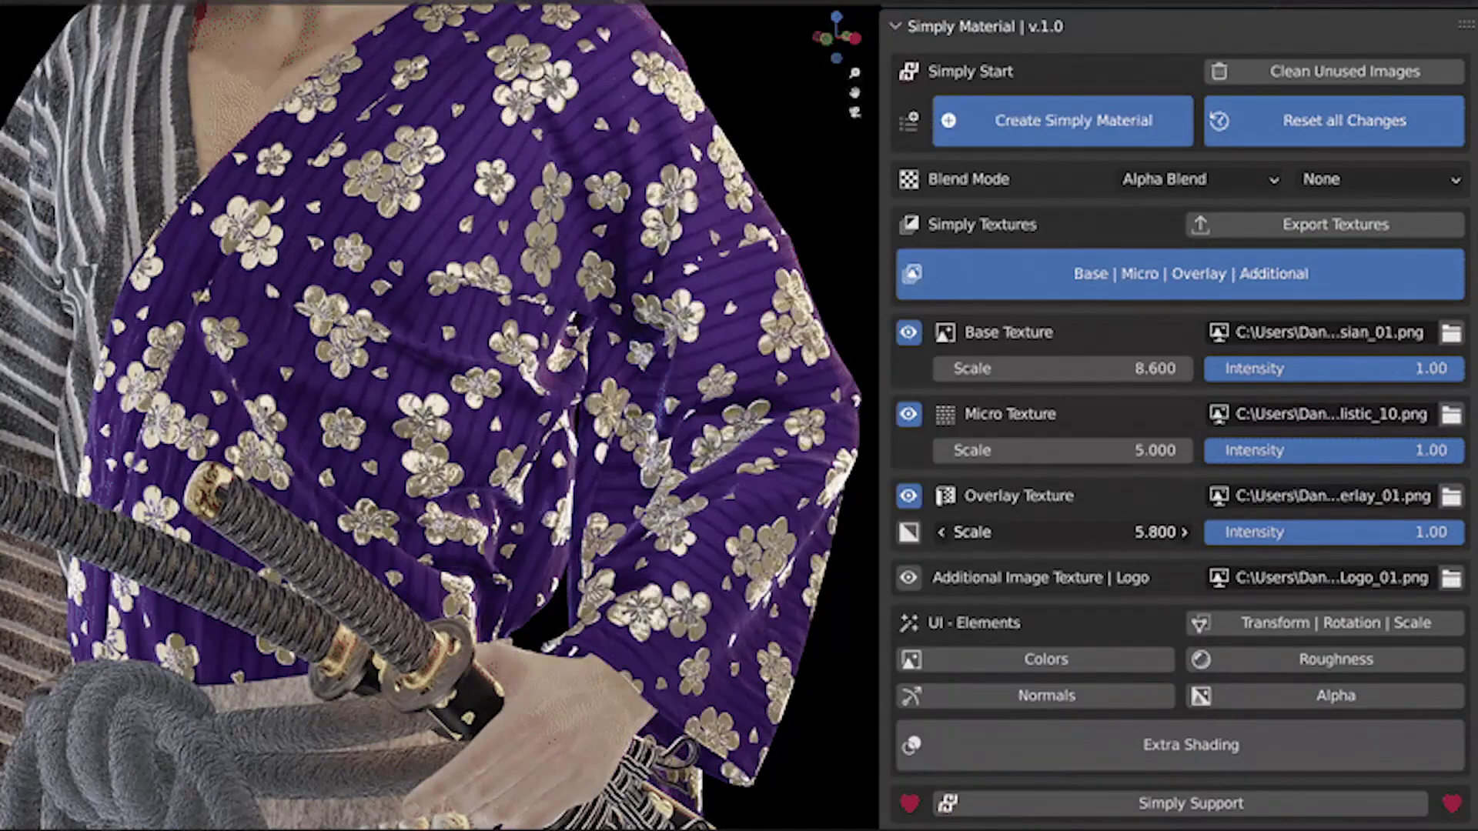
drag(1078, 531, 1039, 532)
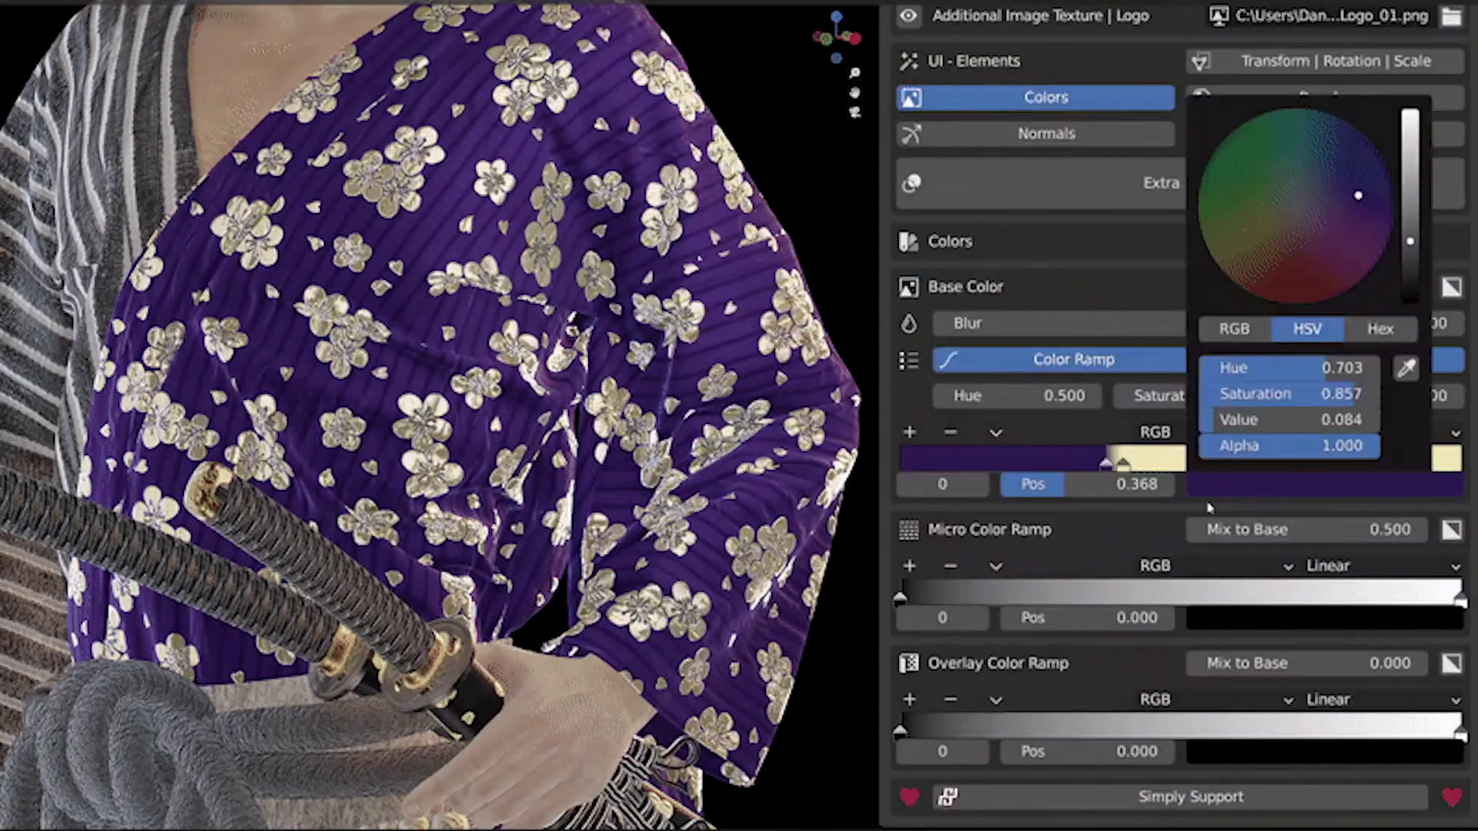
drag(1356, 198, 1254, 154)
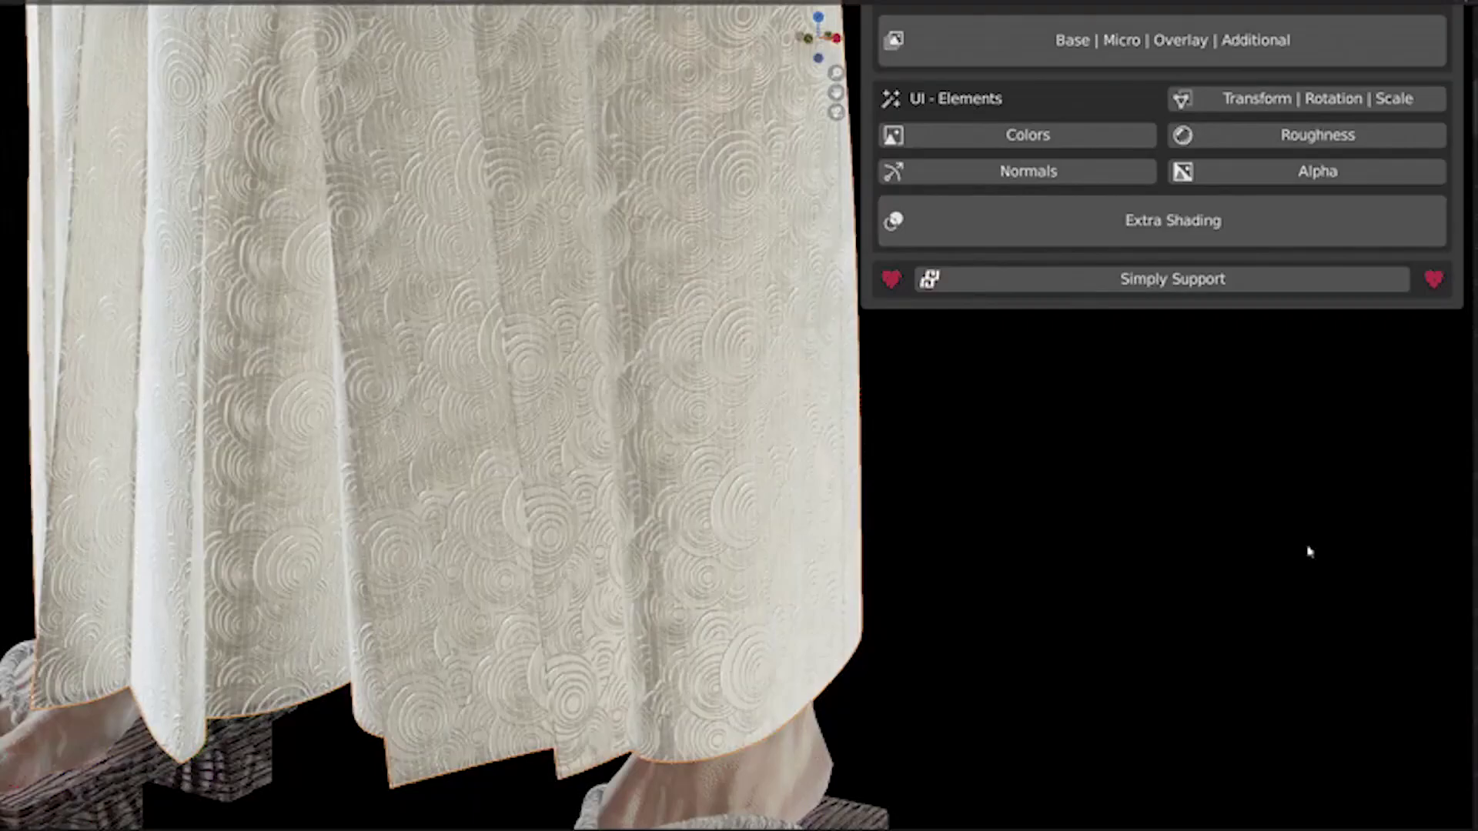
Add finer, softened brown dirt stains with the extra shading dirt settings.
click(1163, 221)
drag(1309, 505, 1393, 506)
drag(1155, 659, 1106, 658)
drag(1039, 543, 1093, 543)
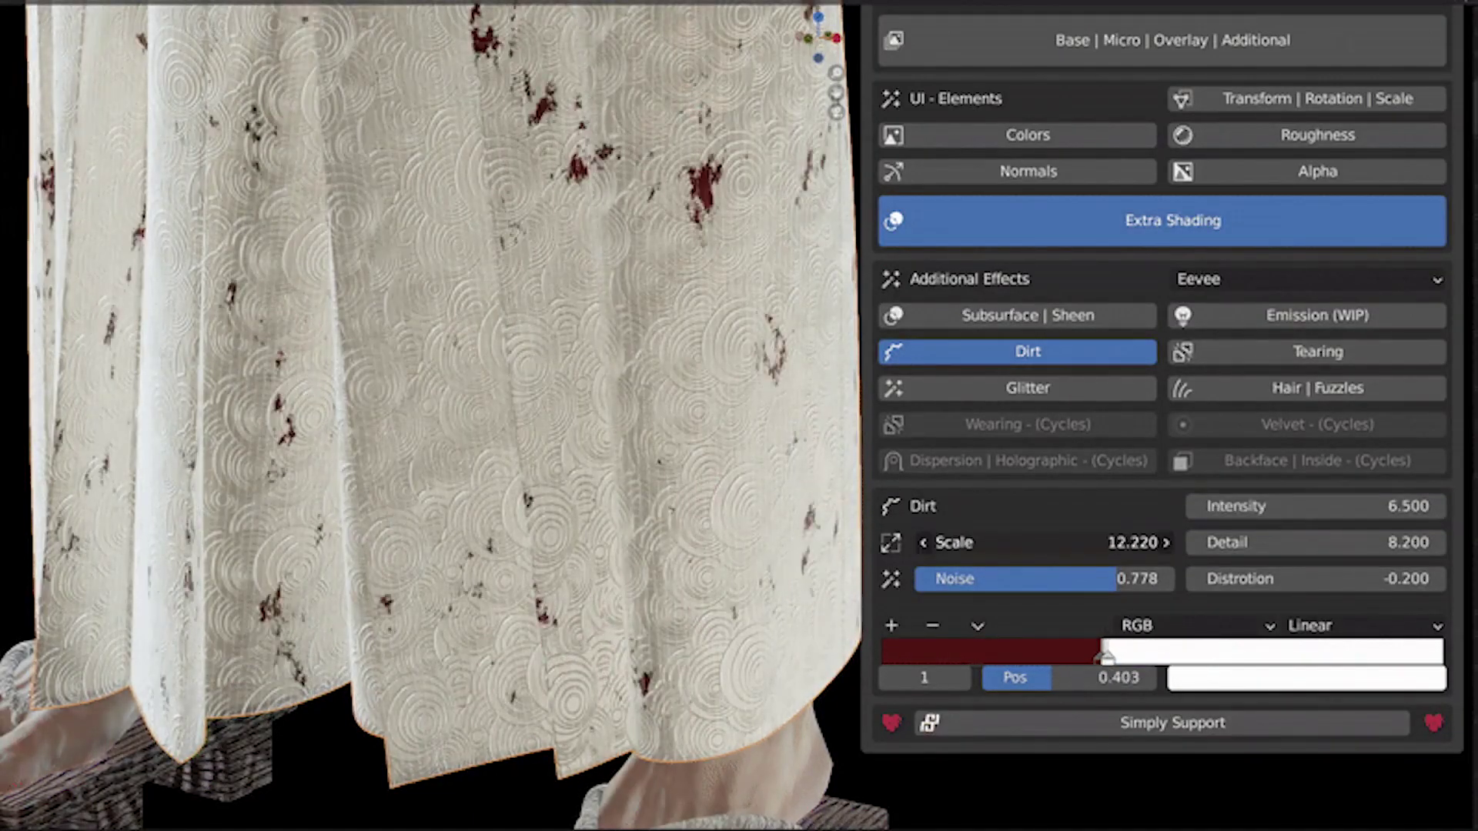
drag(1120, 653, 1160, 656)
click(1101, 656)
click(1307, 677)
drag(1275, 470, 1285, 471)
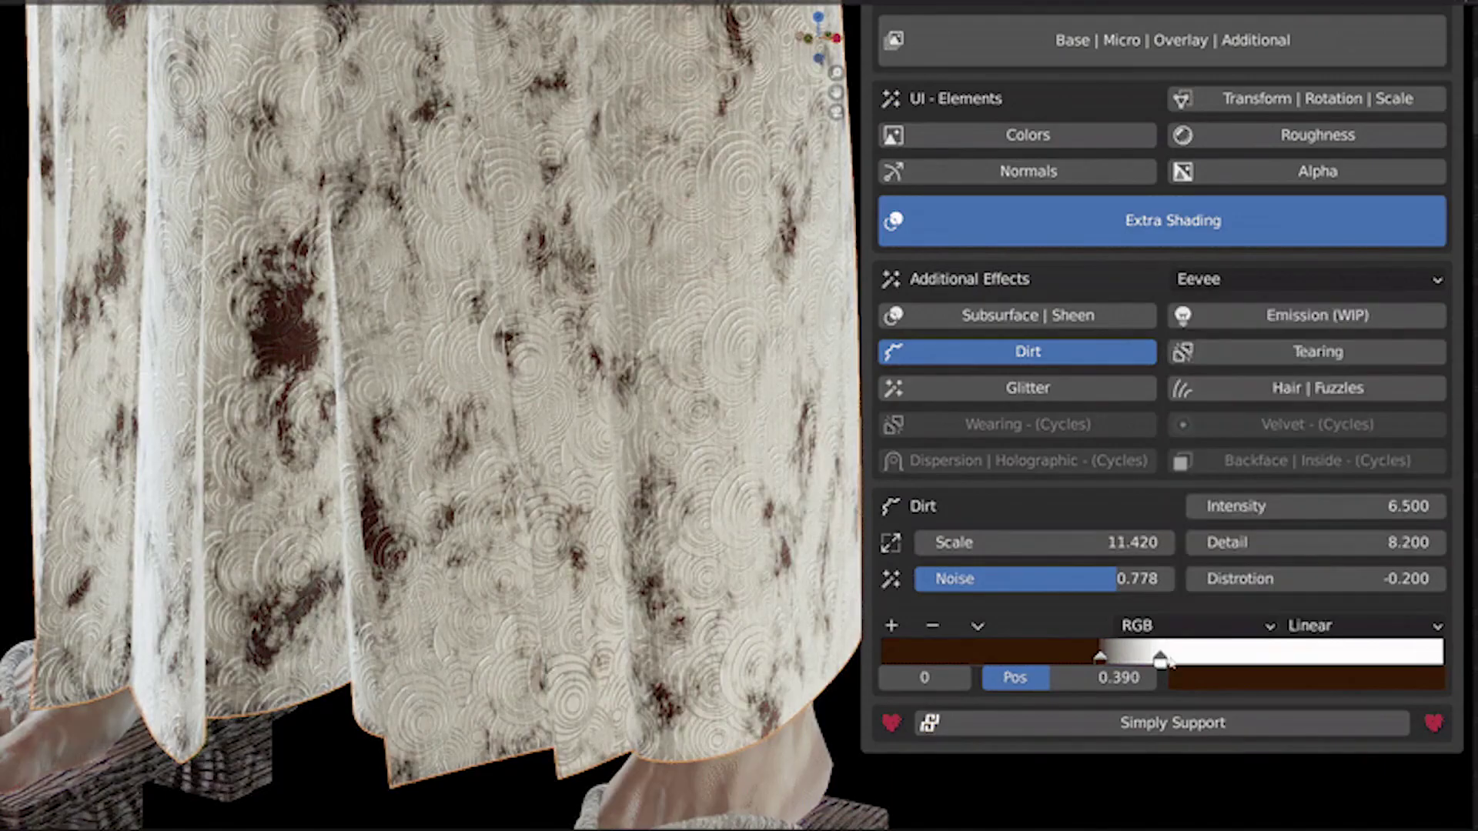
drag(1163, 660, 1268, 658)
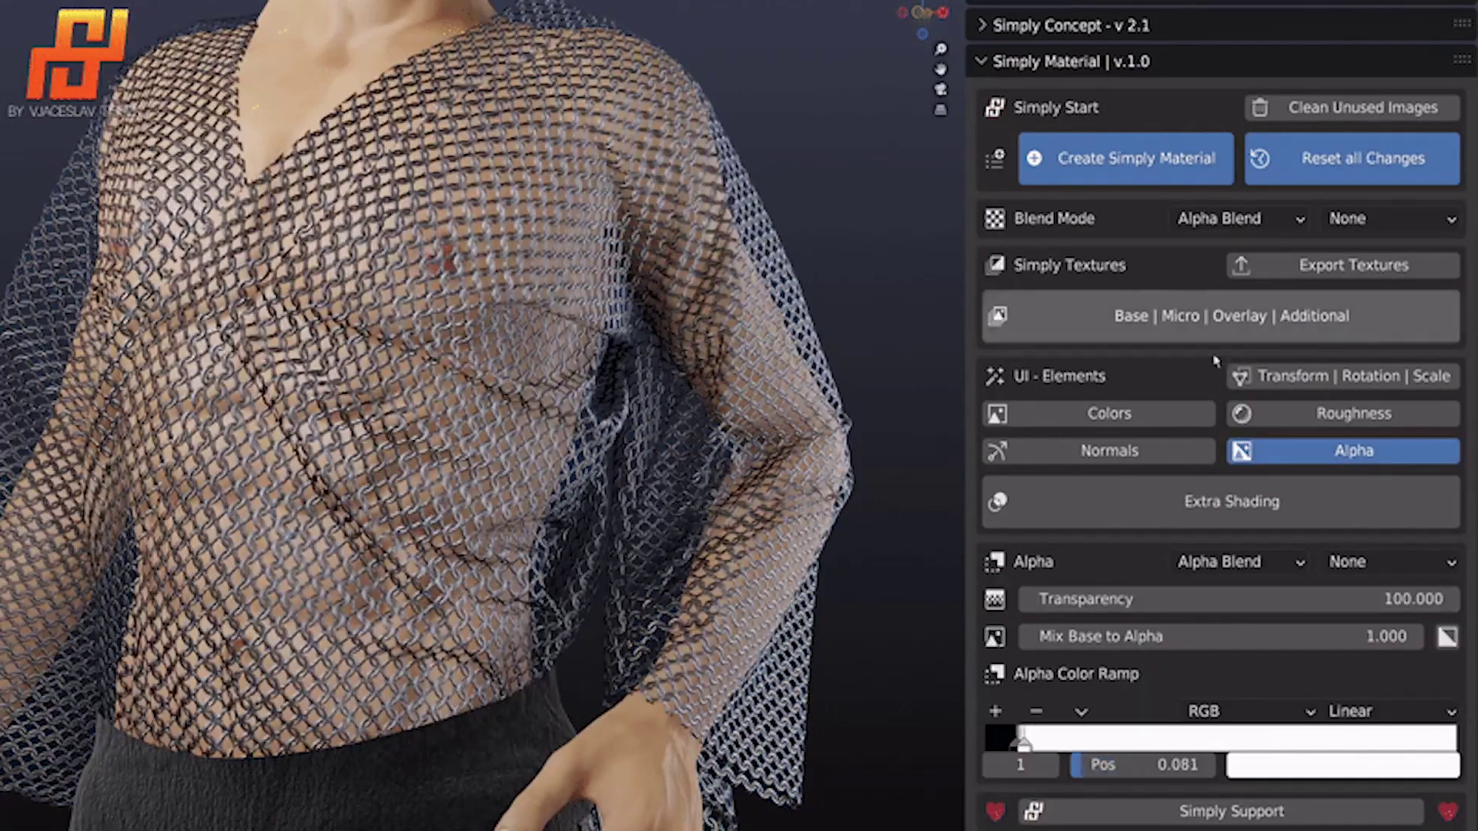
Enable backface inside shading and select Base Color, Roughness and Normal - Direct X for baking.
click(1214, 320)
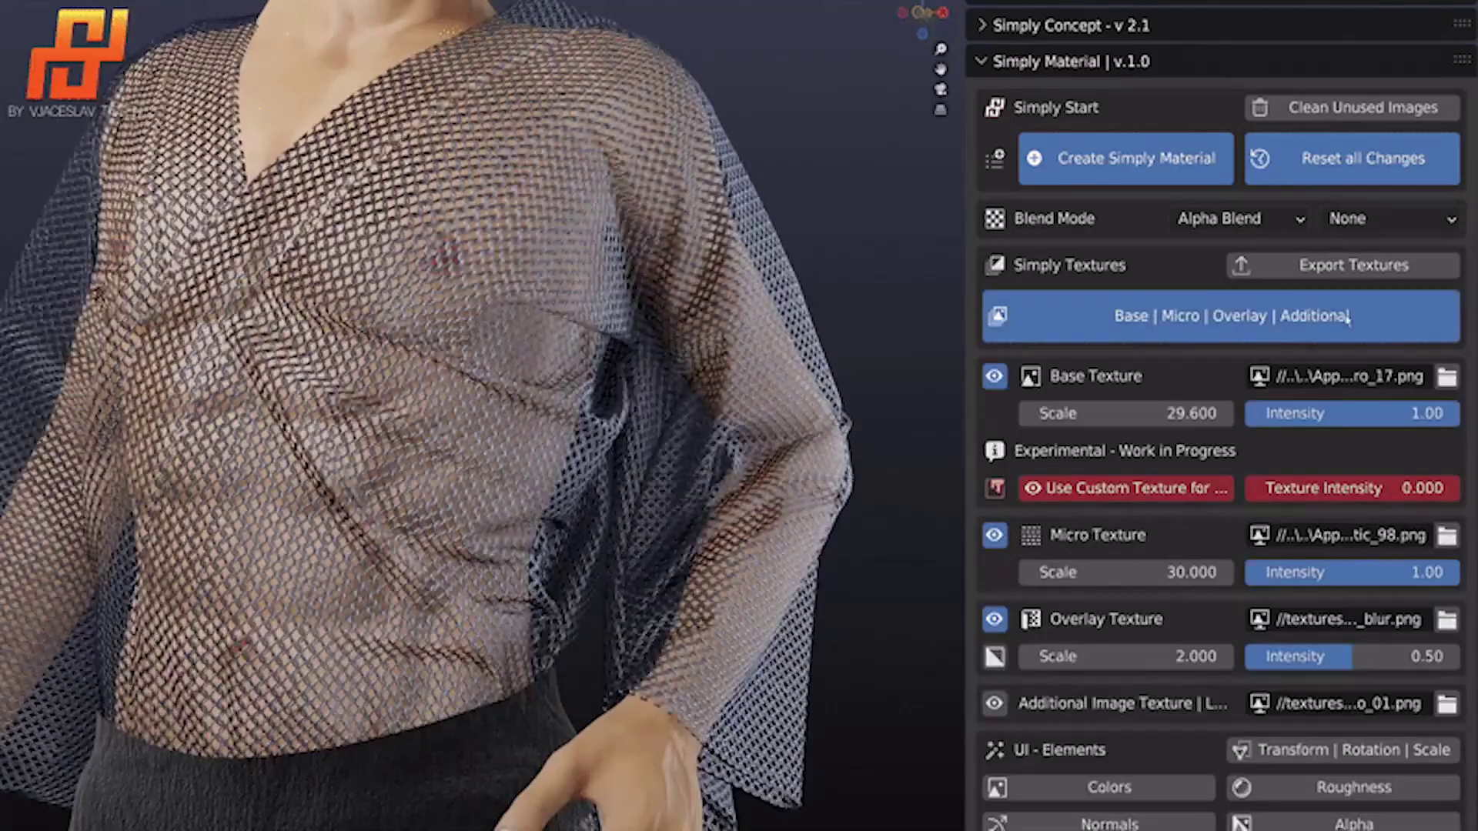
click(1347, 319)
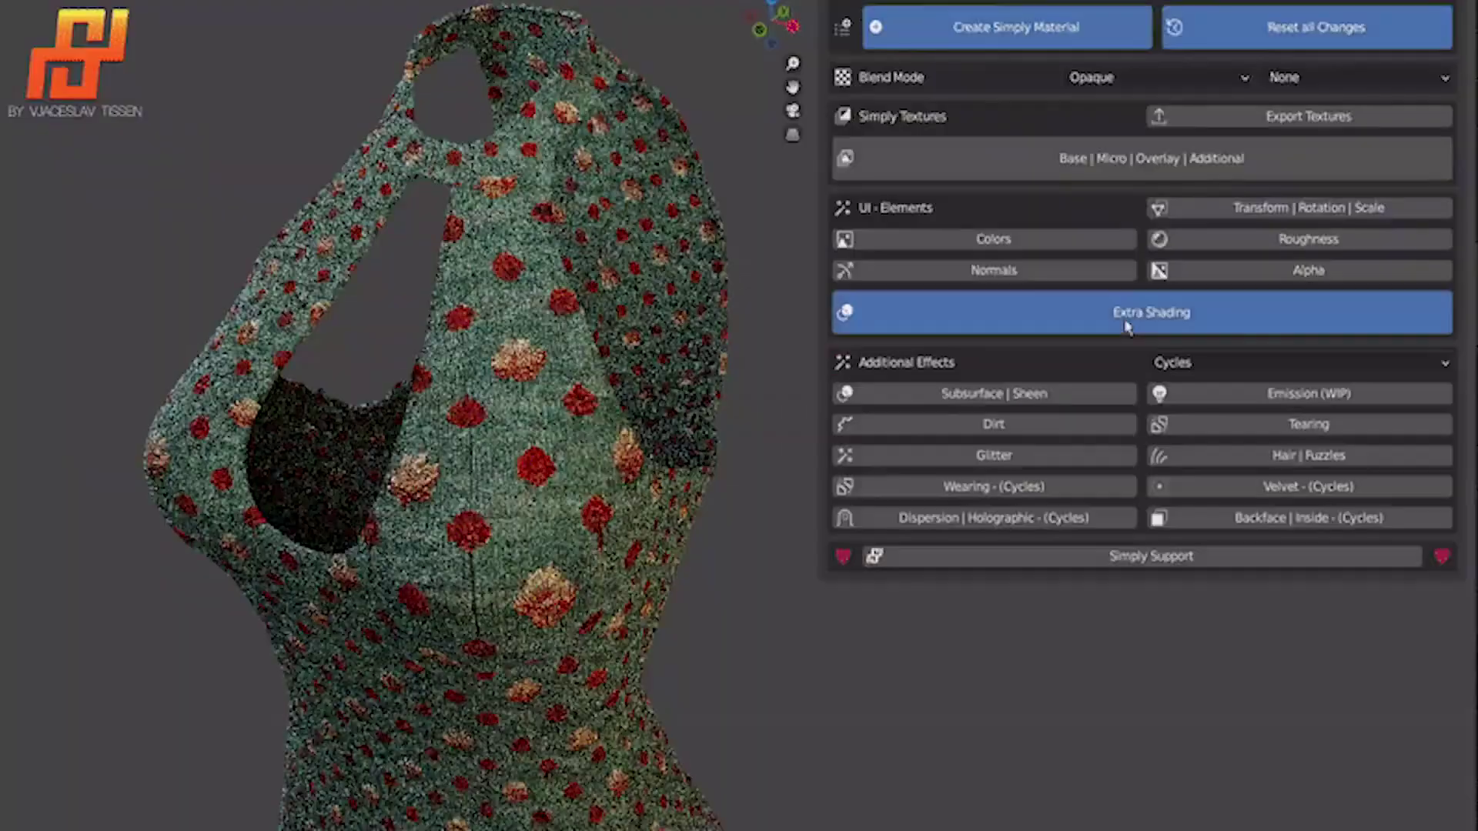
click(1228, 518)
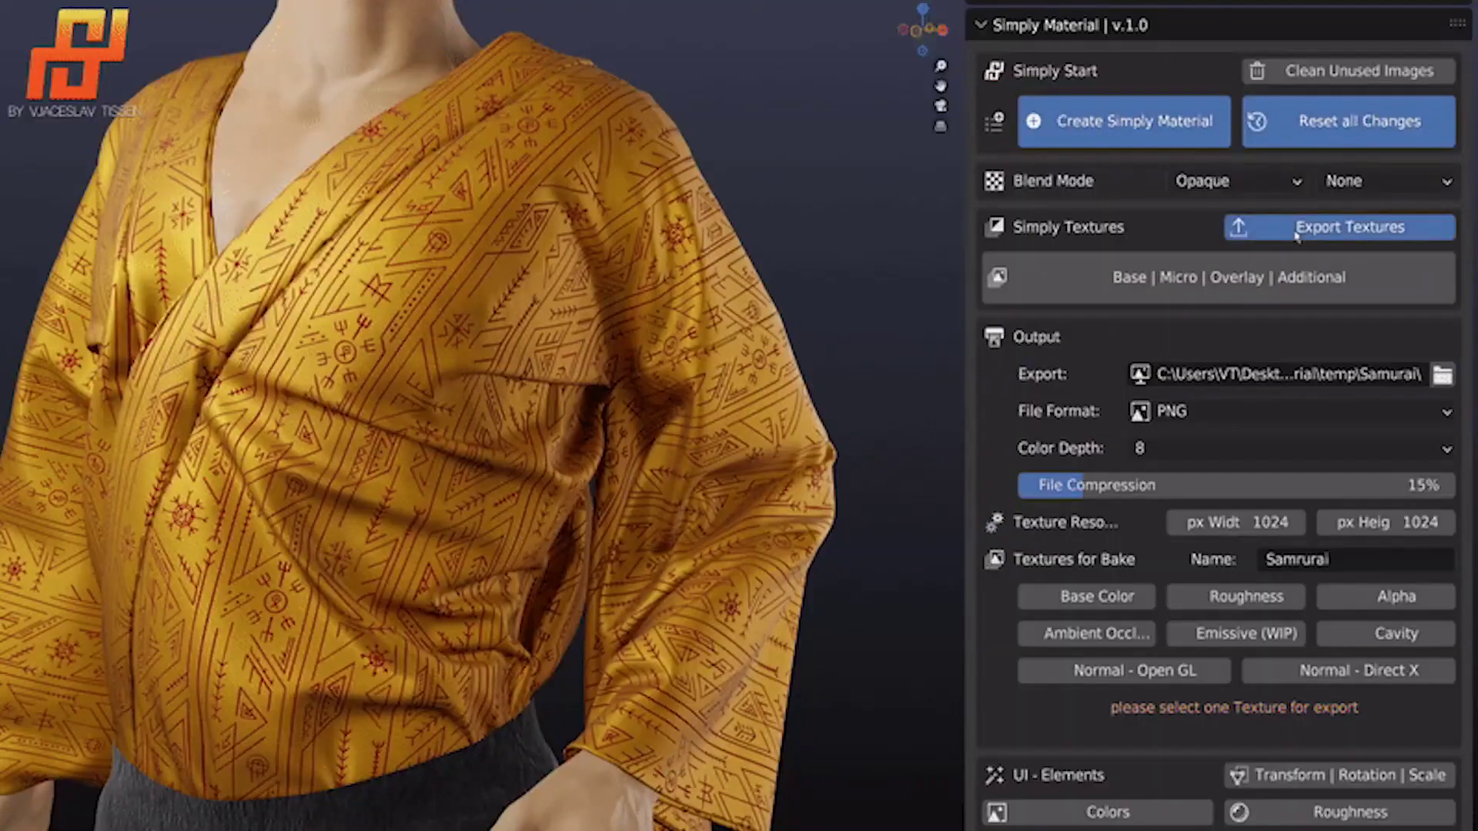
click(1073, 597)
click(1227, 597)
click(1370, 670)
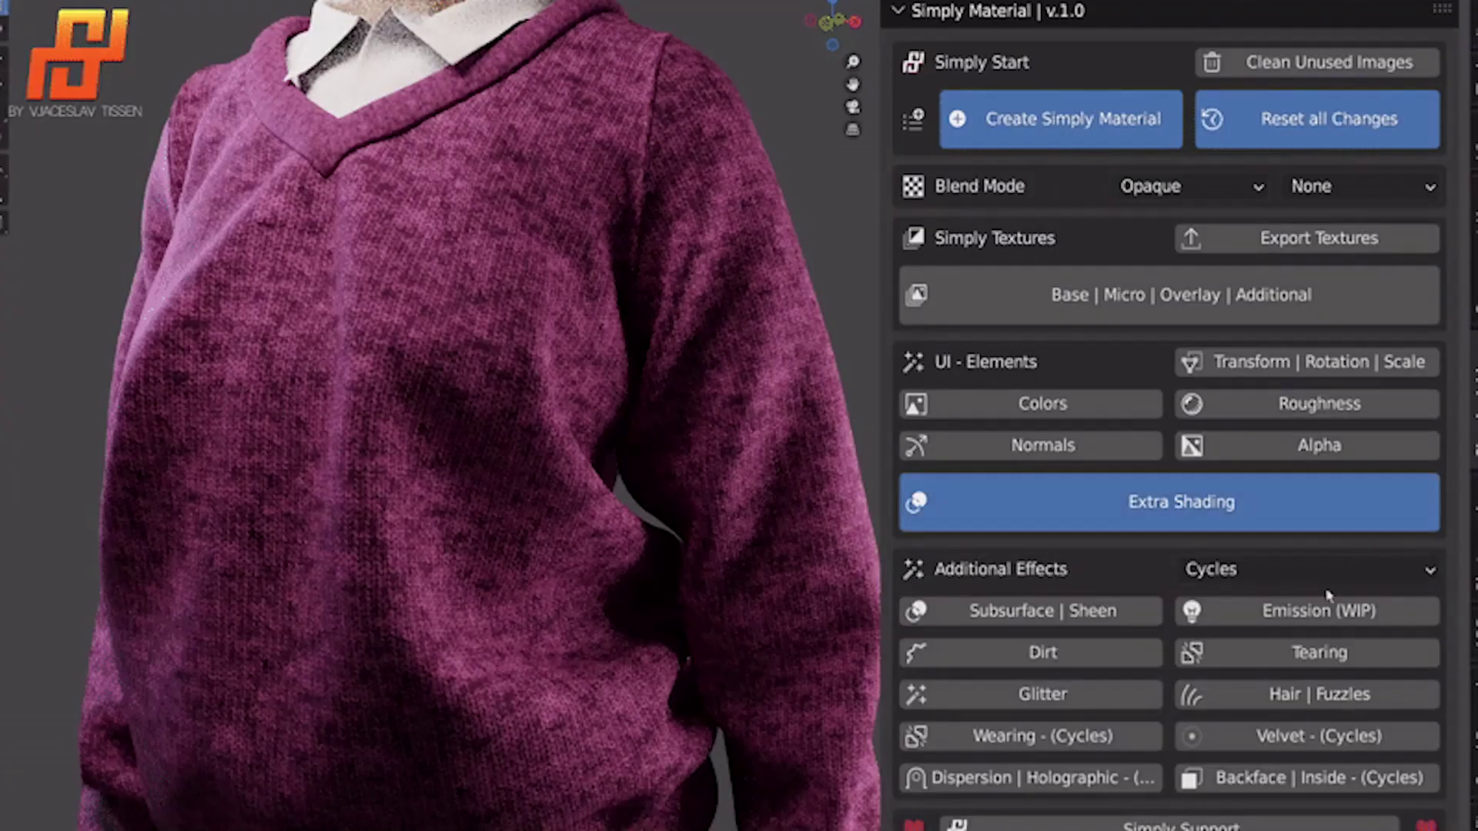
Enable Hair | Fuzzles with Simply Material | Neu and a Global Scale of 2.
click(1320, 694)
scroll(1320, 539, down, 5)
click(1232, 593)
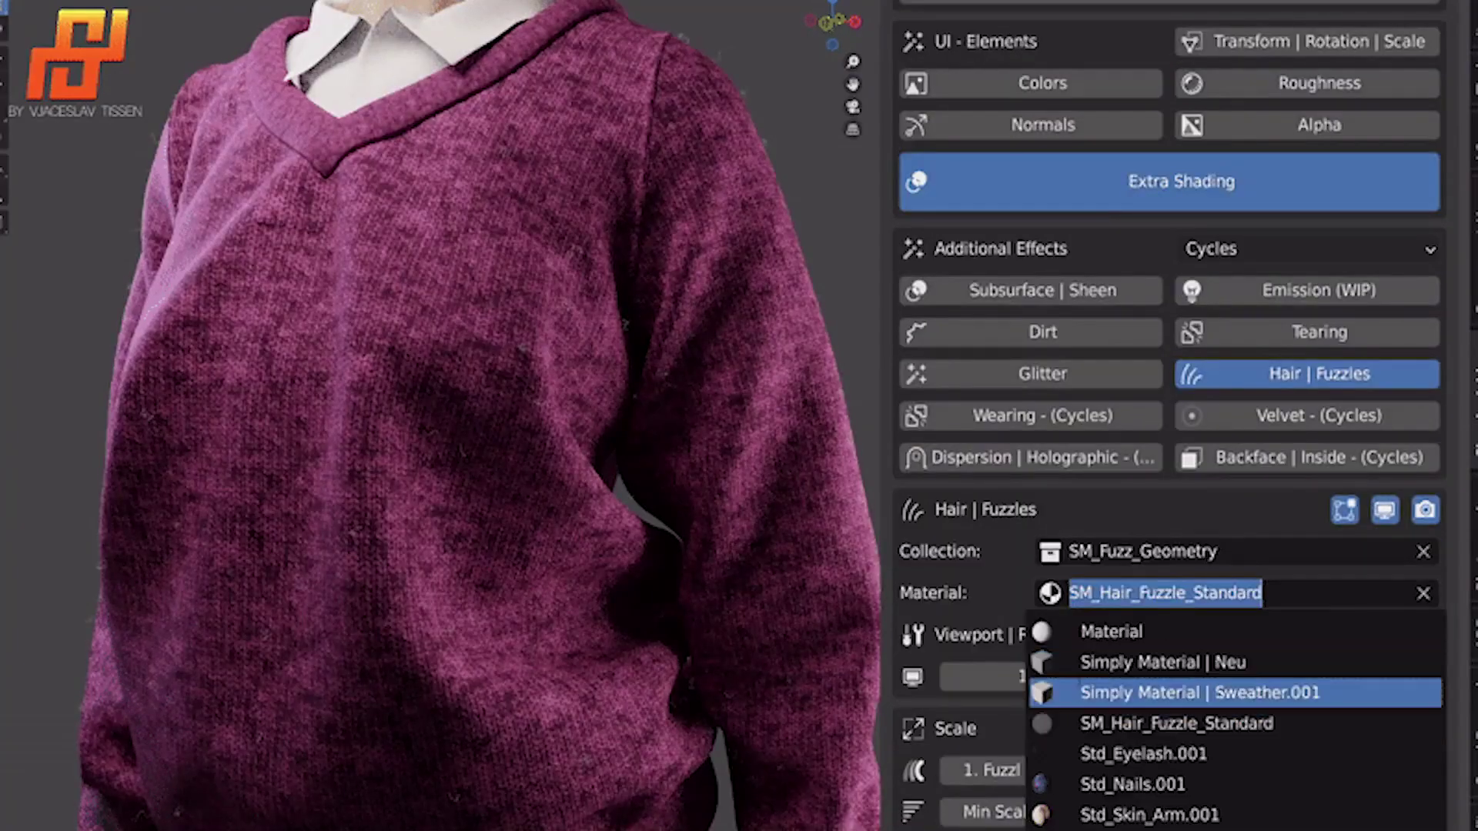
key(Return)
double_click(1051, 676)
text(500)
key(Return)
double_click(1328, 729)
text(10)
key(Return)
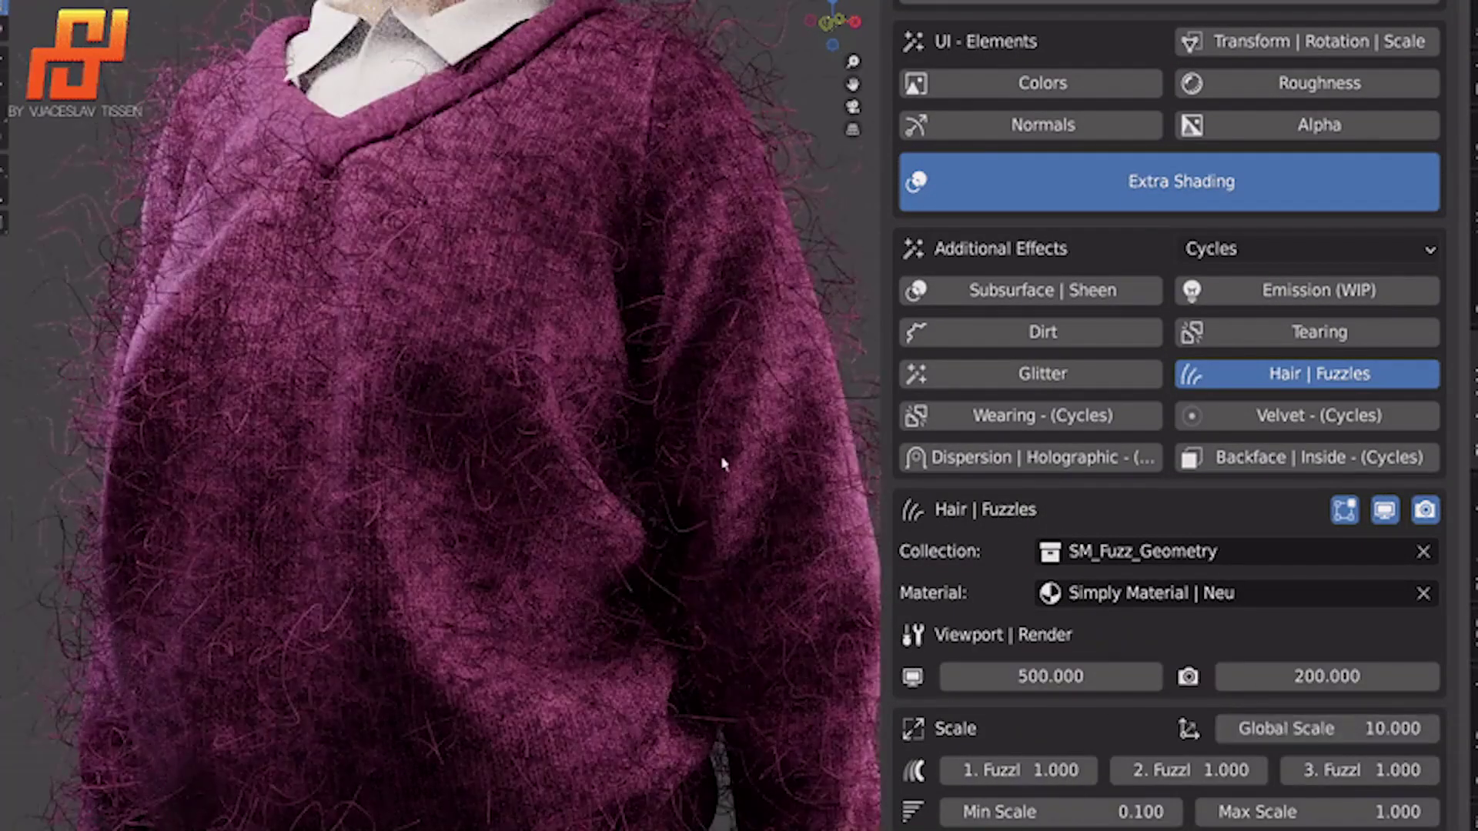
key(Return)
double_click(1329, 729)
text(2)
key(Return)
Set fuzz root thickness to 15 and the viewport hair count to 10000.
double_click(1051, 676)
text(2000)
key(Return)
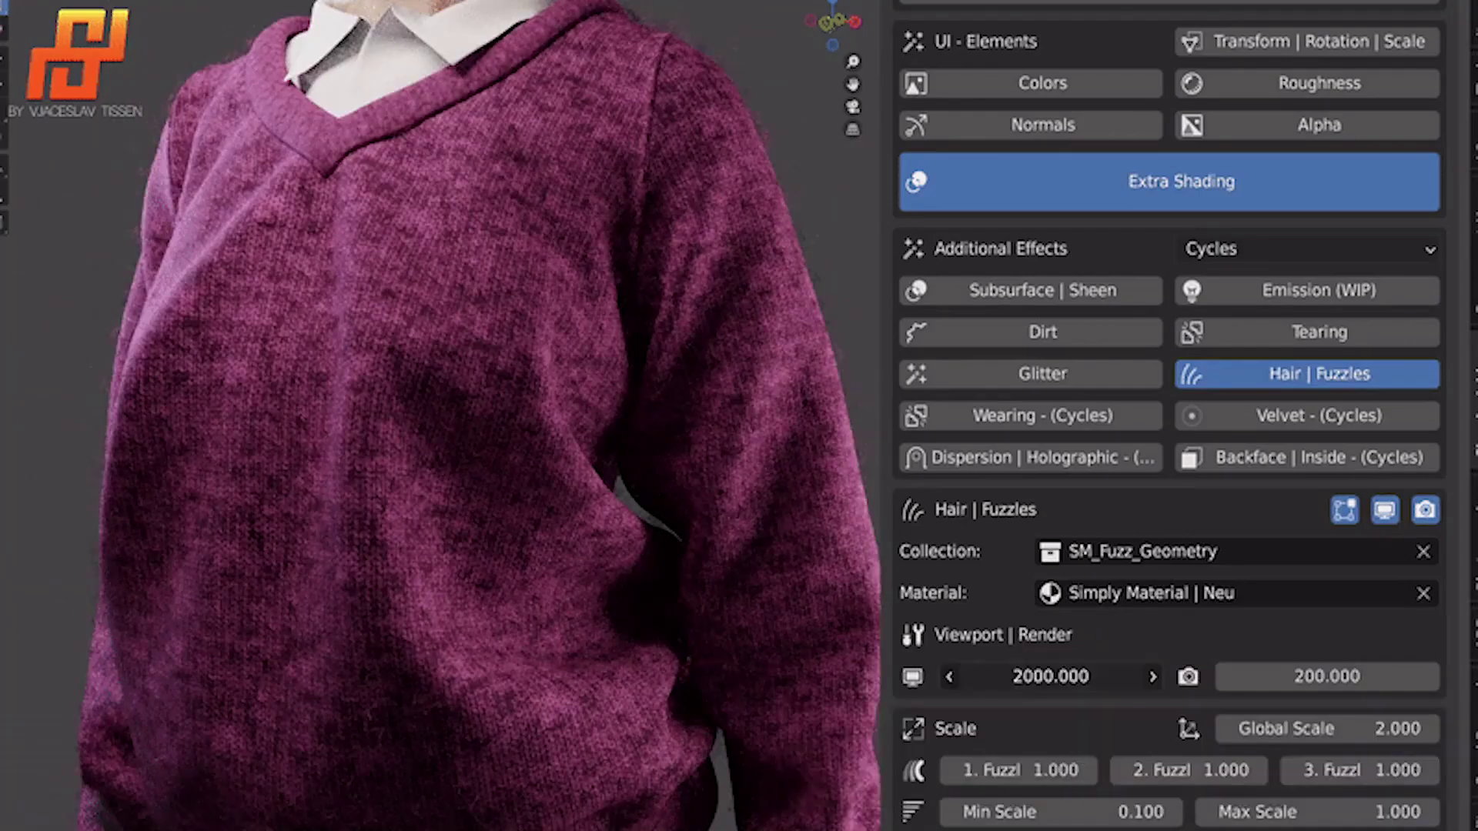
scroll(1051, 676, down, 5)
double_click(1063, 696)
text(15)
key(Return)
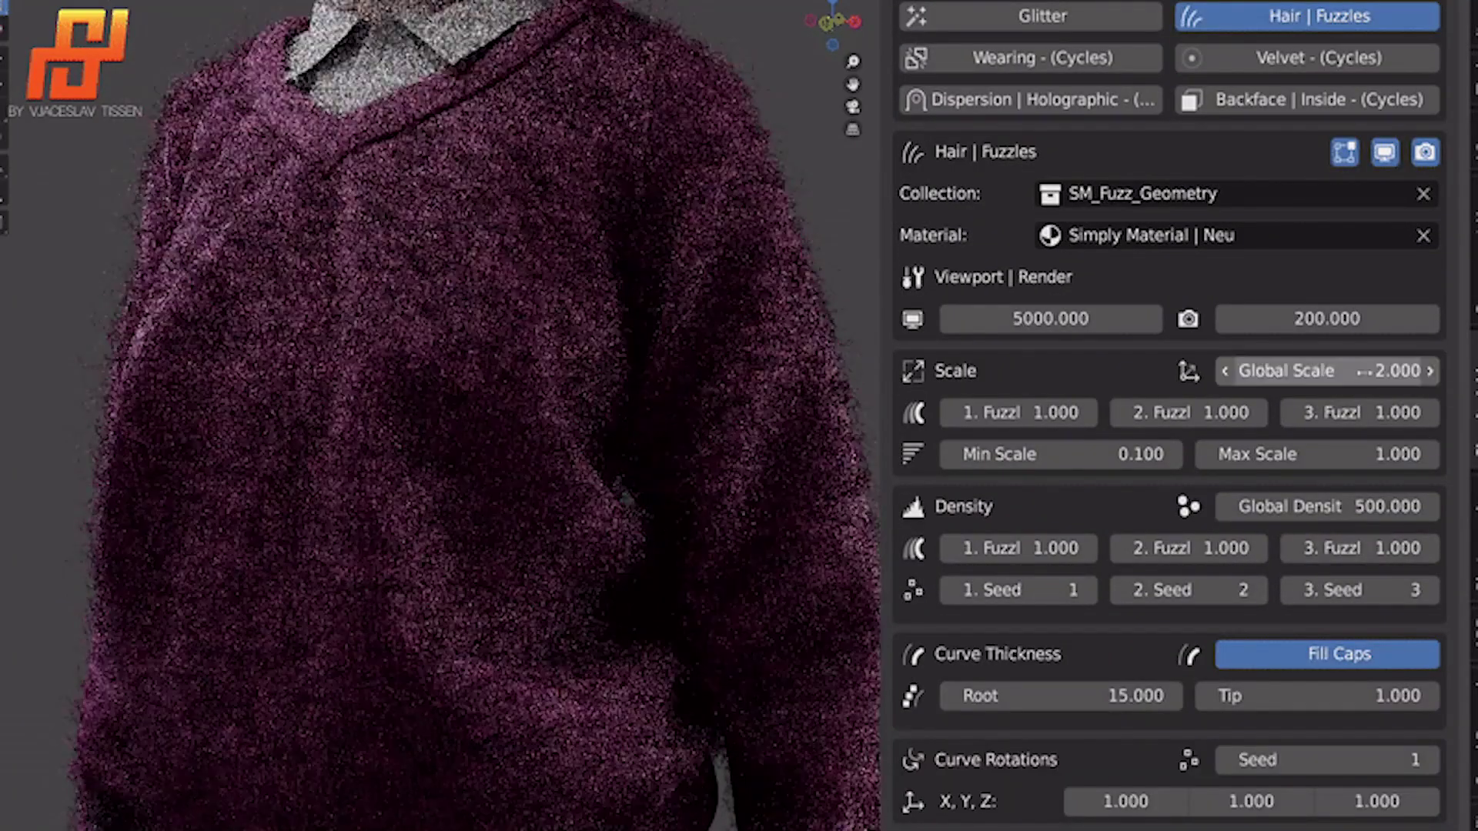
double_click(1111, 329)
text(10000)
key(Return)
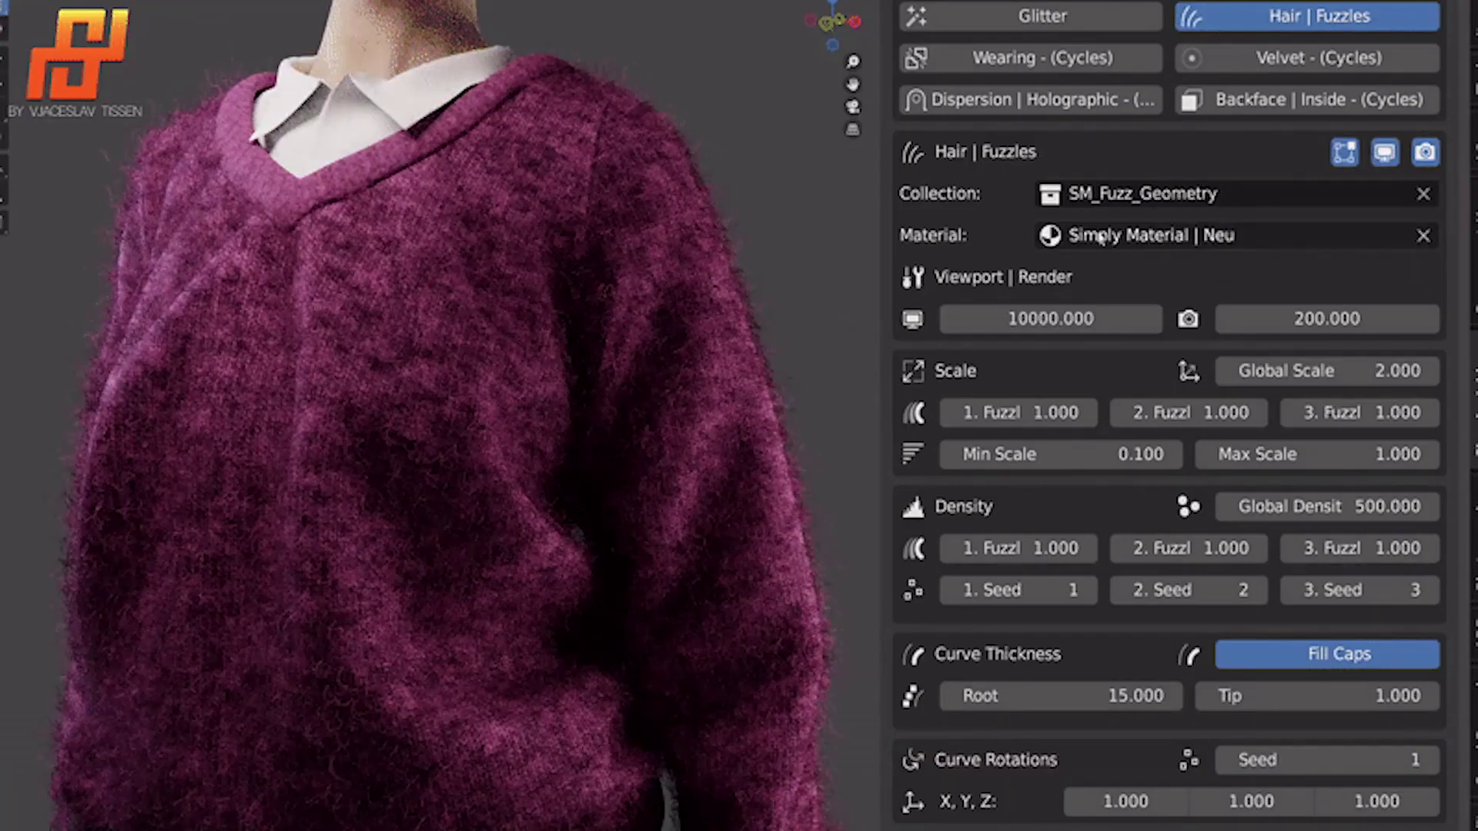
Switch the fuzz material to SM_Hair_Fuzzle_Standard and enable Subsurface | Sheen.
click(1101, 239)
click(1101, 366)
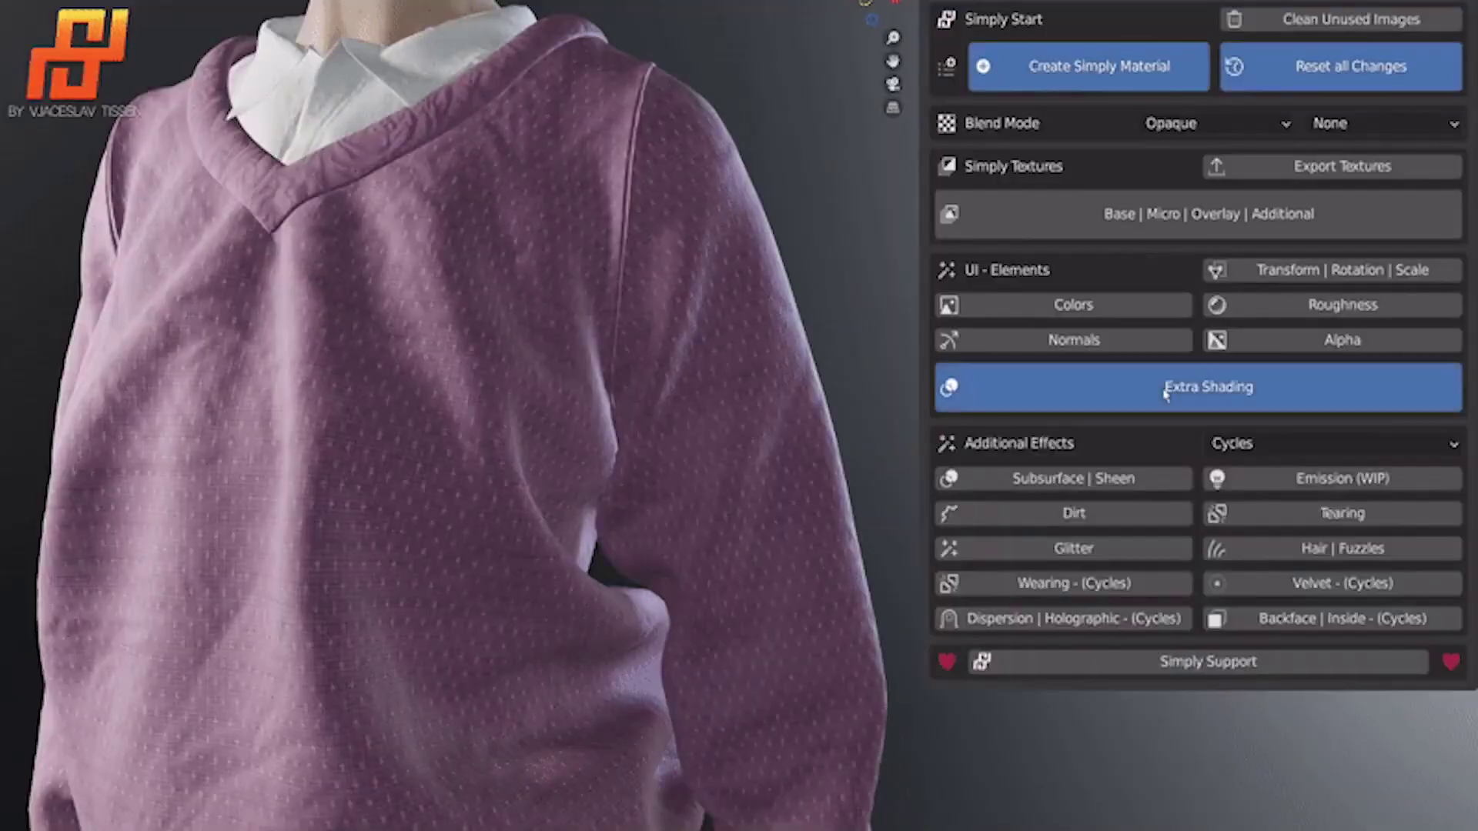
click(1074, 479)
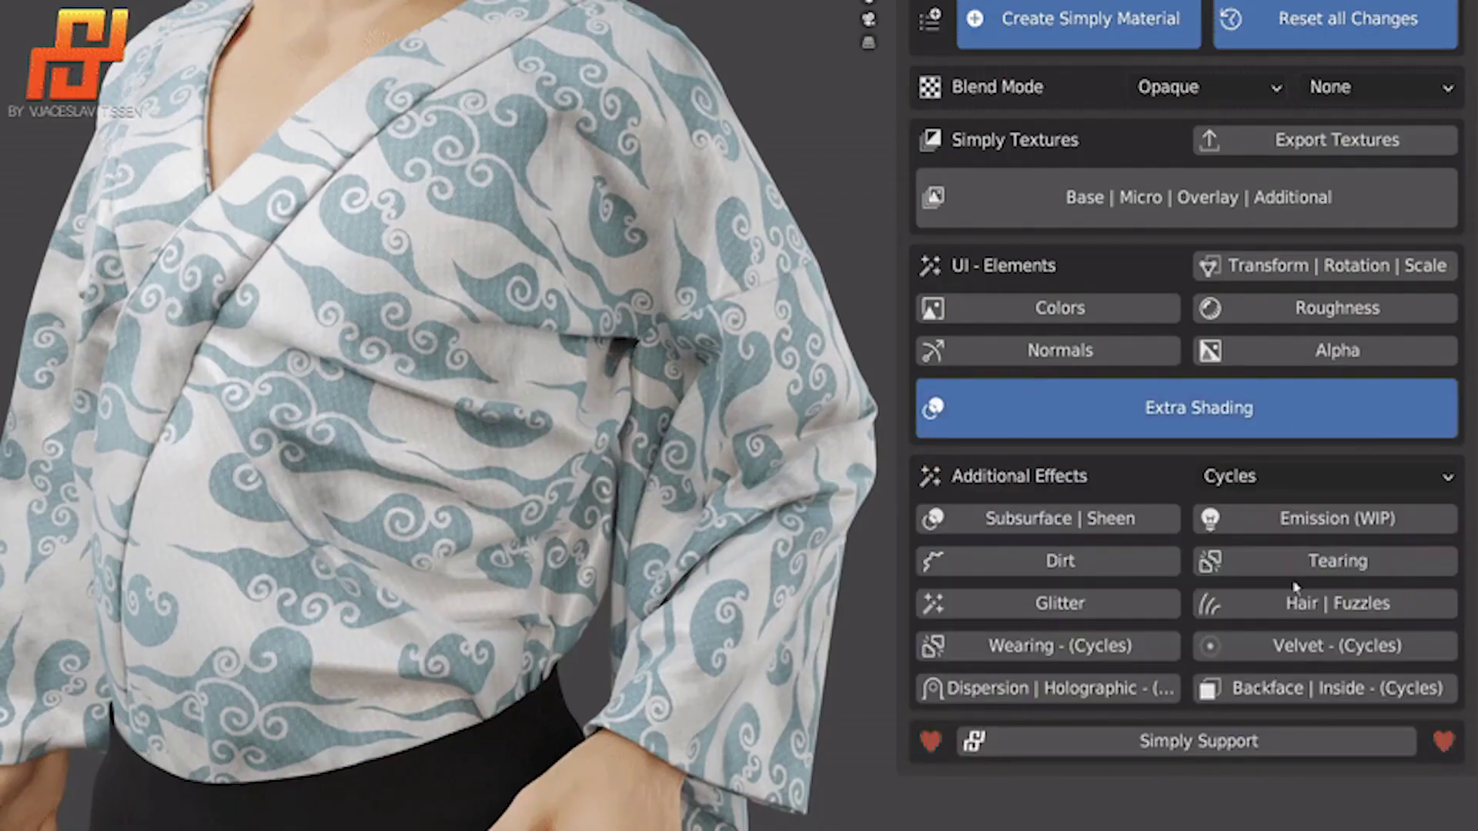
Enable tearing with wider tears, using procedural settings.
click(1333, 562)
scroll(1231, 539, down, 8)
drag(1182, 758, 1149, 766)
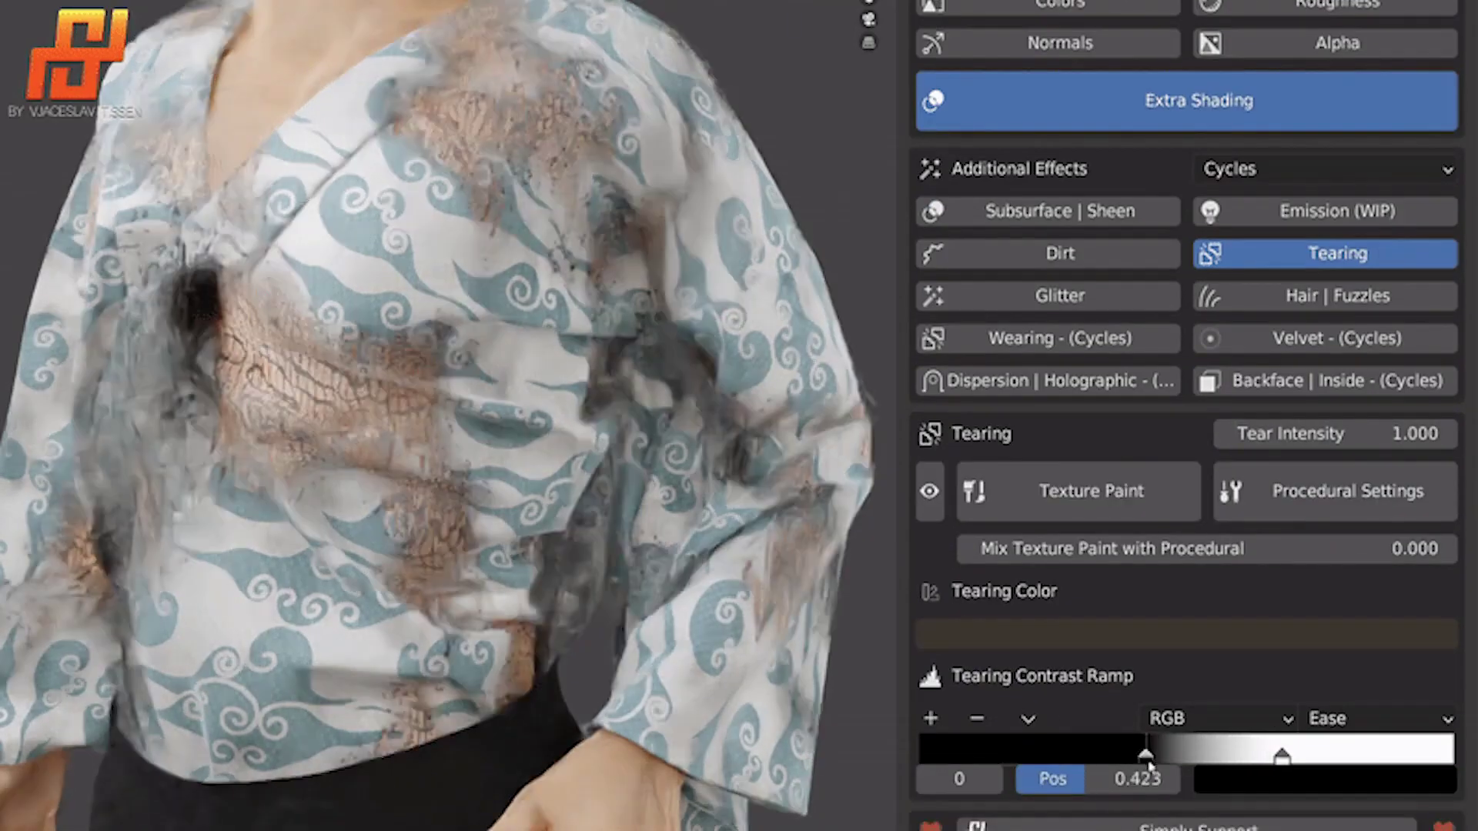
click(1333, 493)
scroll(1333, 492, down, 3)
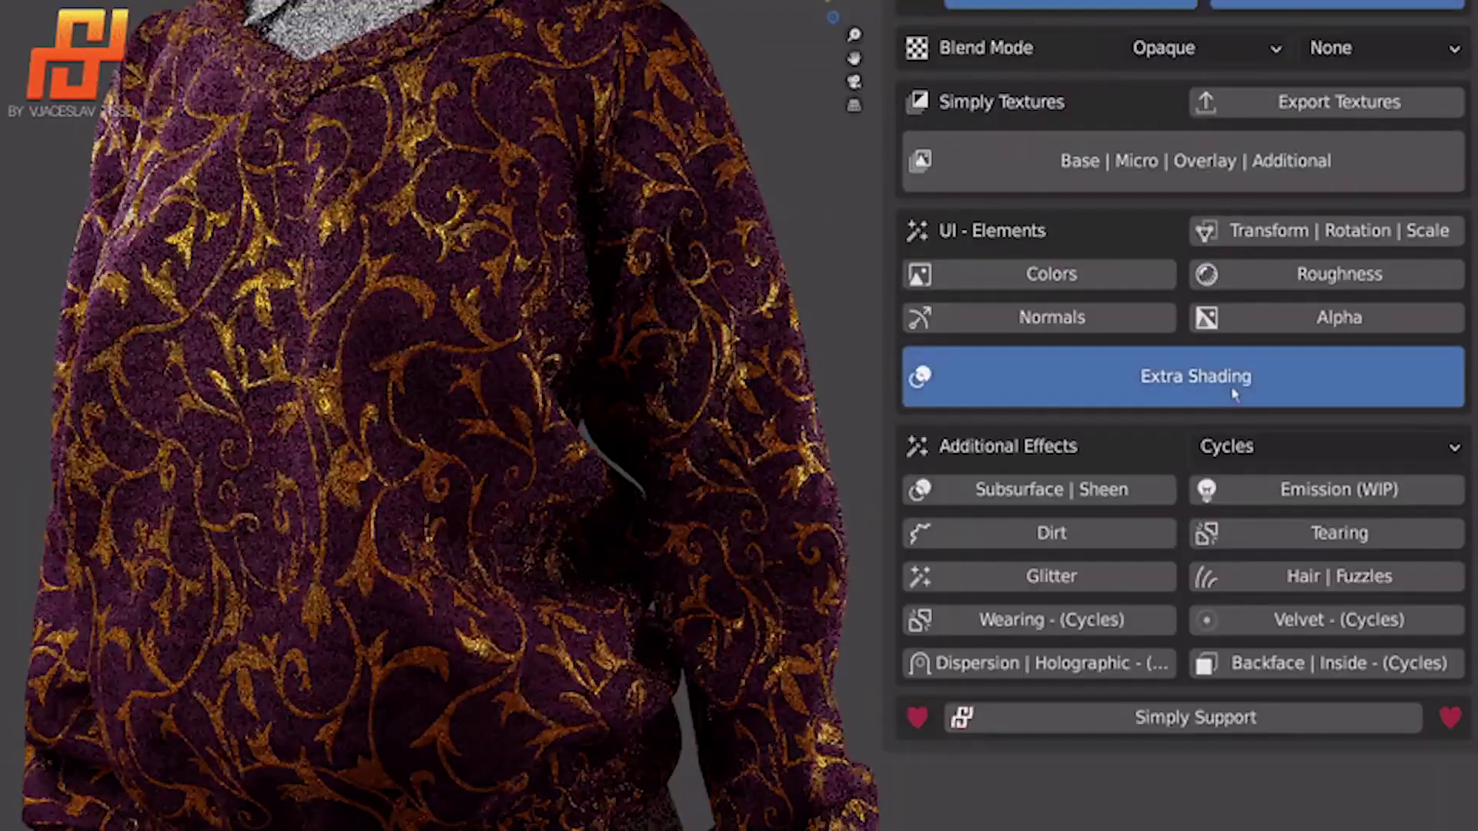
Enable the velvet and wearing effects, tinting the worn areas blue.
click(1327, 620)
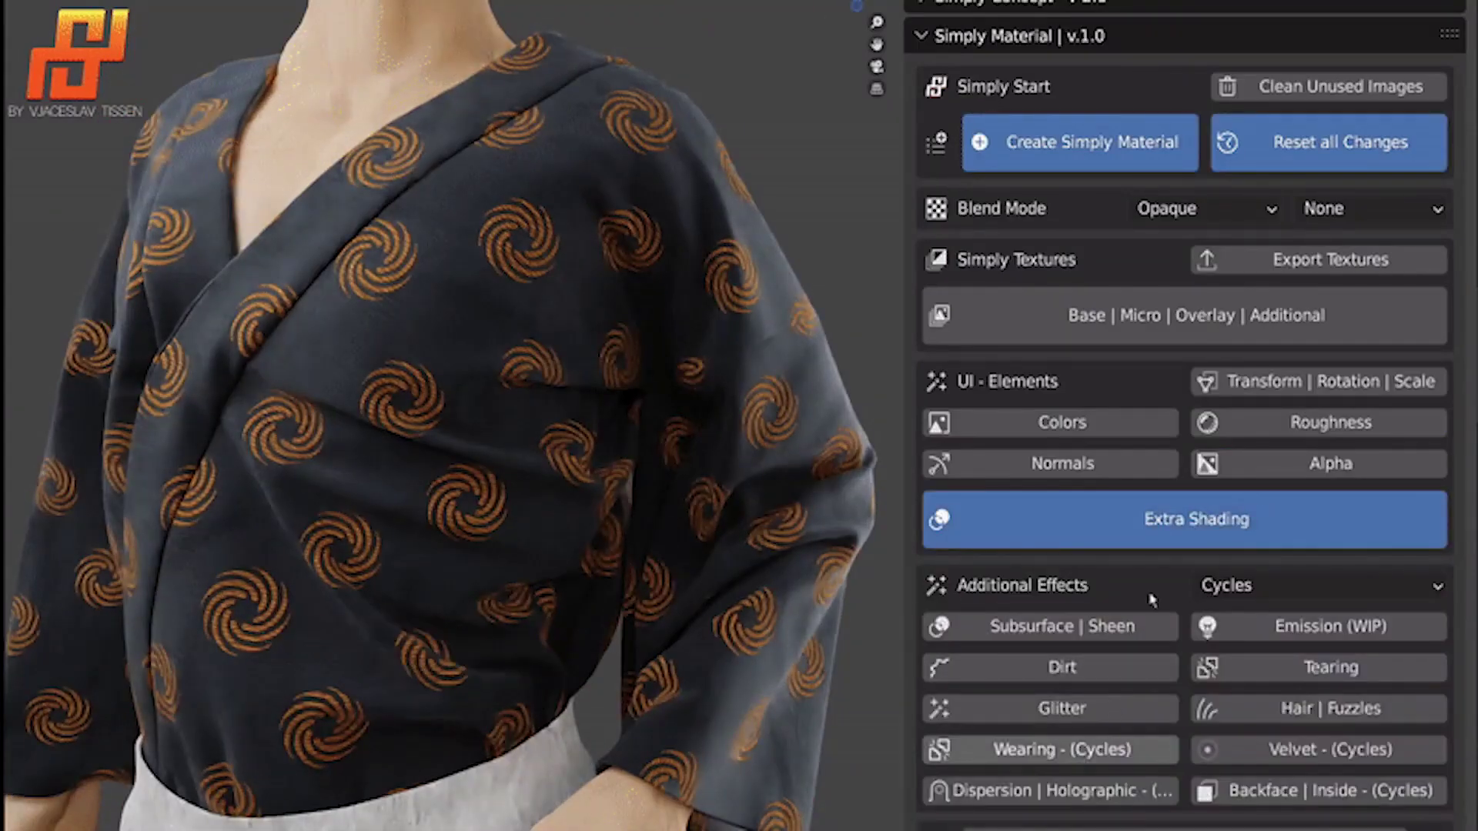
click(1062, 749)
scroll(1063, 693, down, 6)
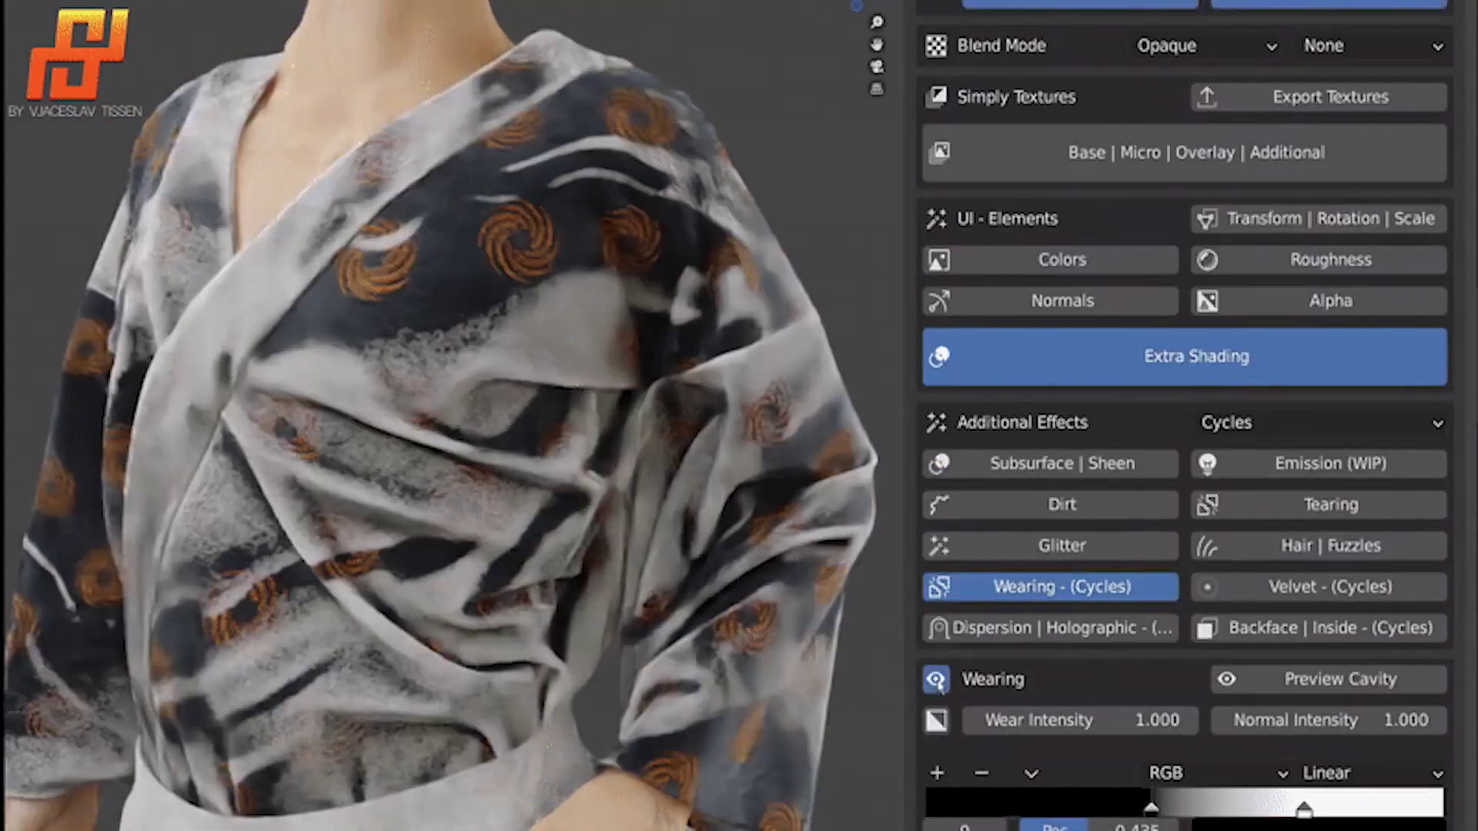
click(1304, 780)
click(1318, 802)
click(1318, 803)
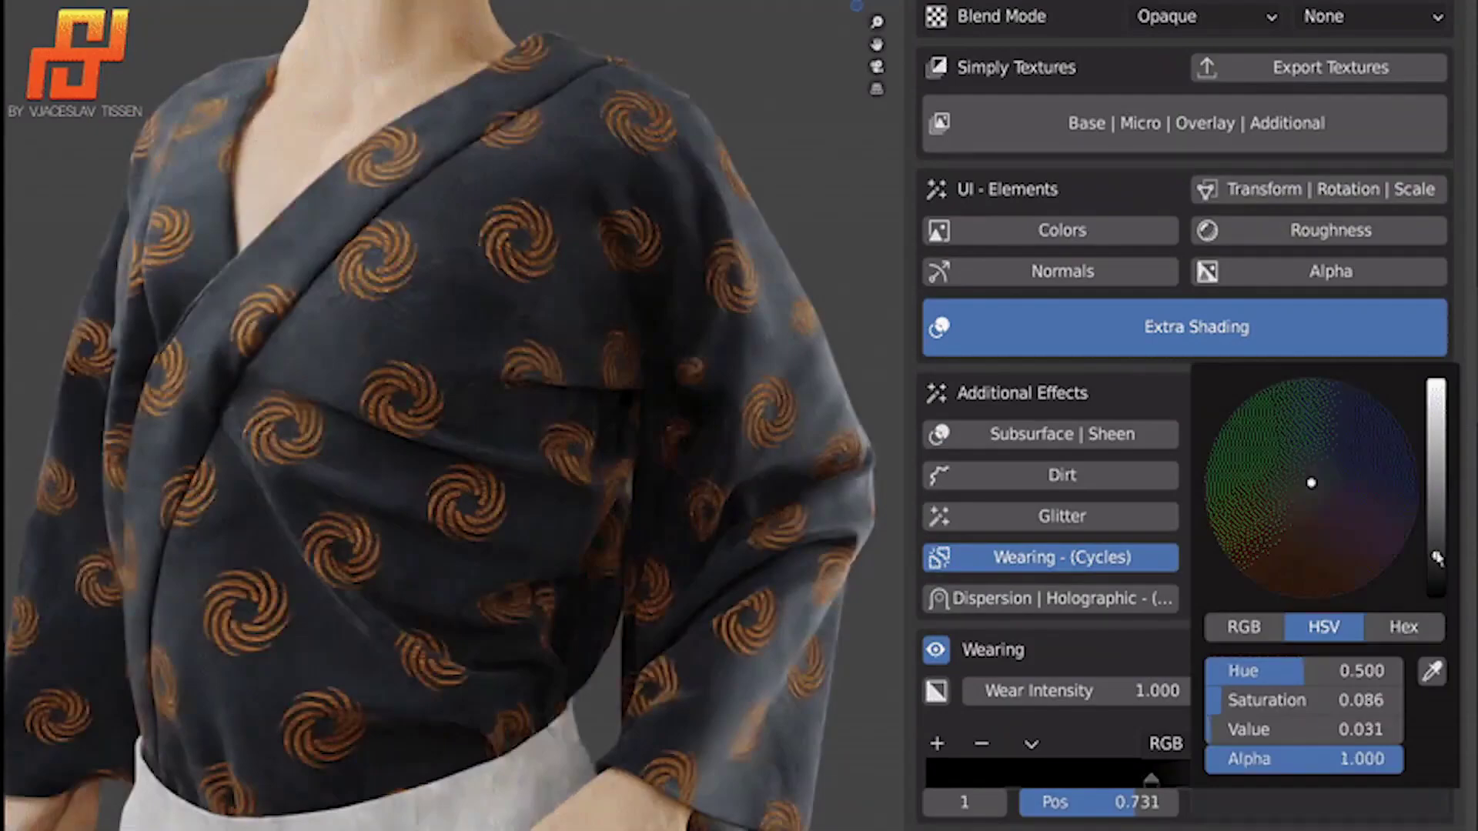
drag(1309, 729, 1355, 729)
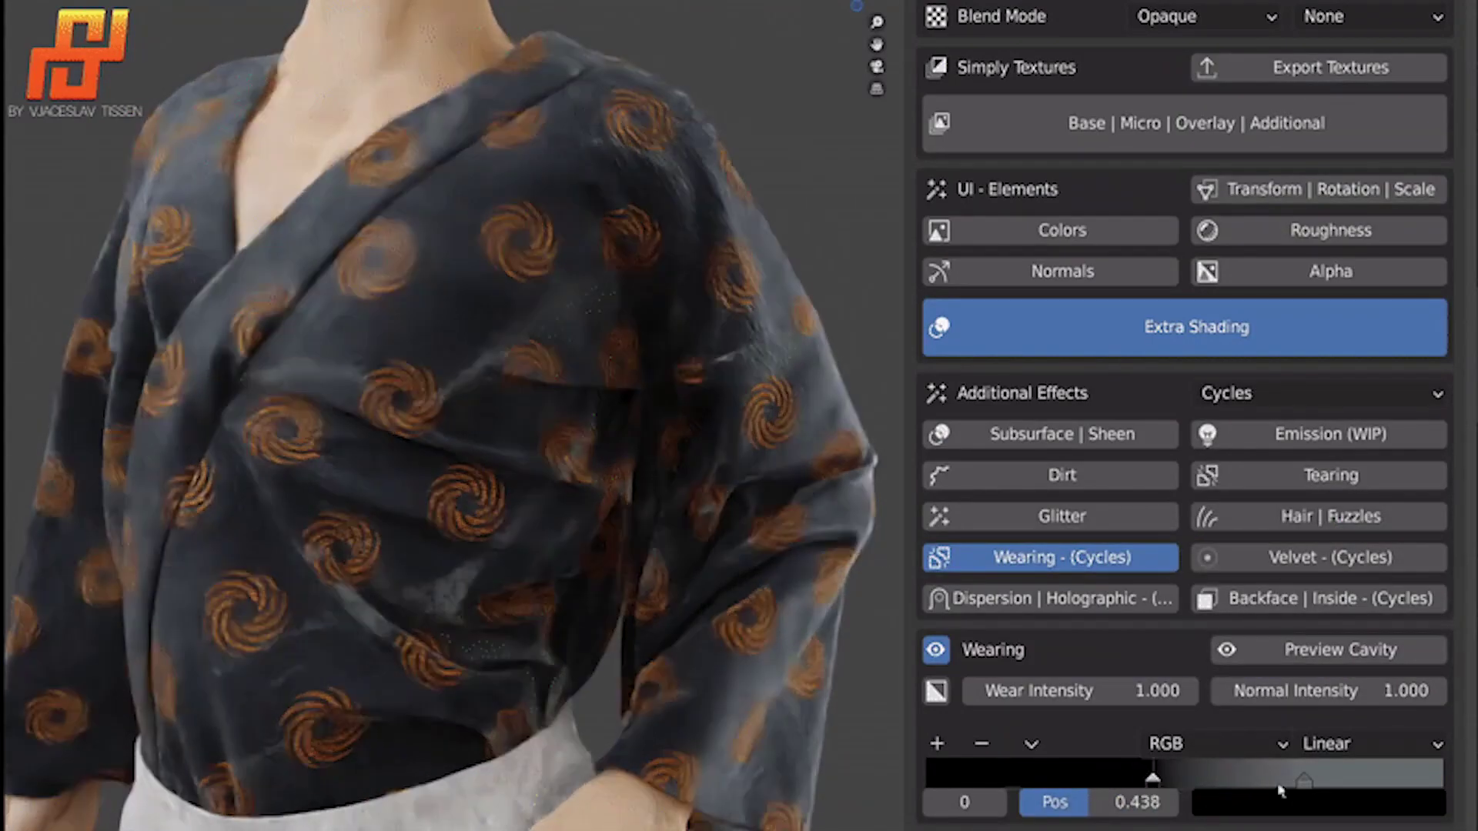
click(1309, 802)
click(1306, 575)
Enable Emission at intensity 42.8, moving the red ramp stop to the start for a yellow glow.
scroll(1334, 462, up, 6)
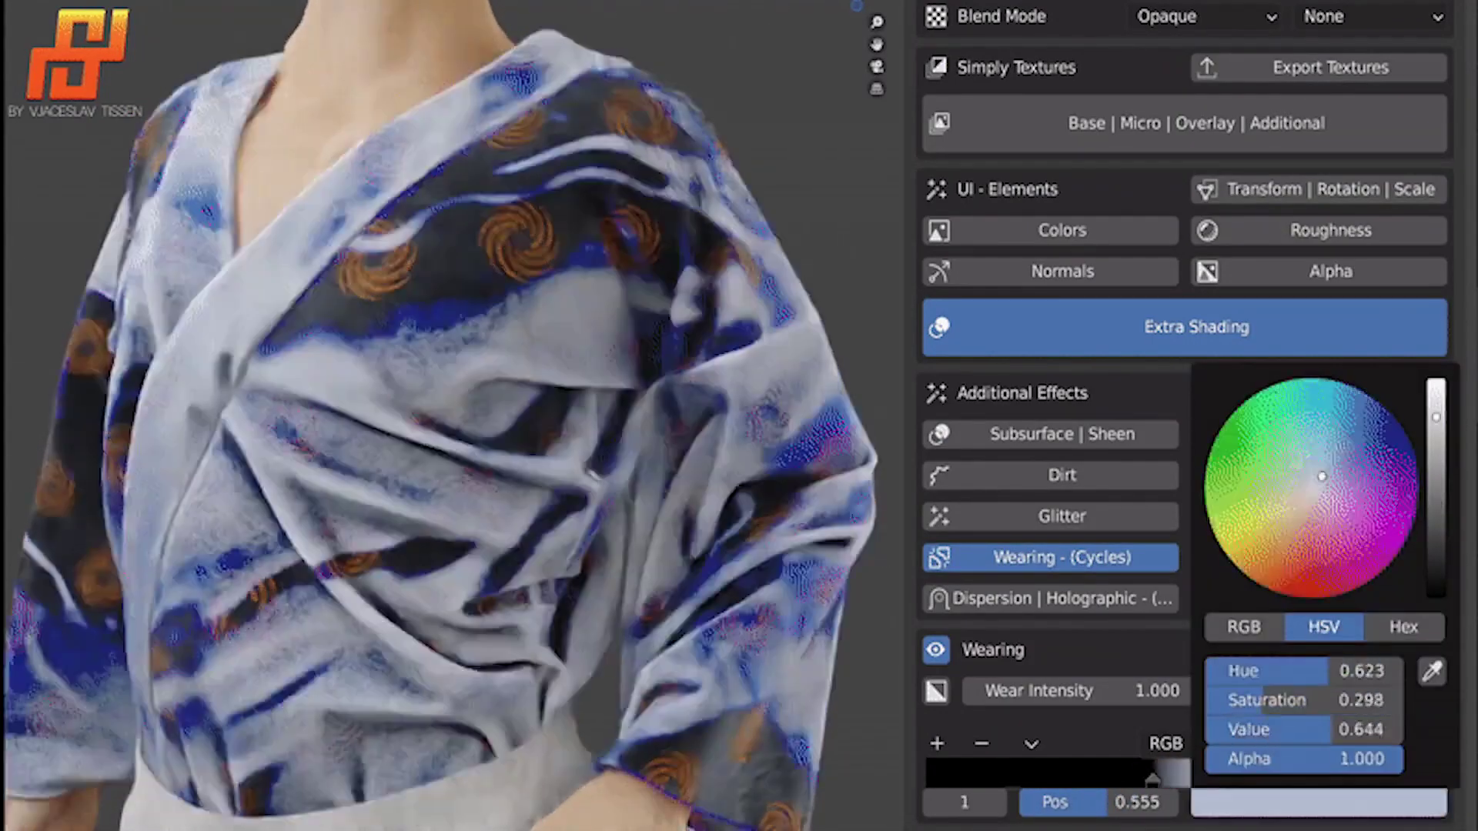
scroll(1334, 463, down, 8)
scroll(1333, 463, up, 1)
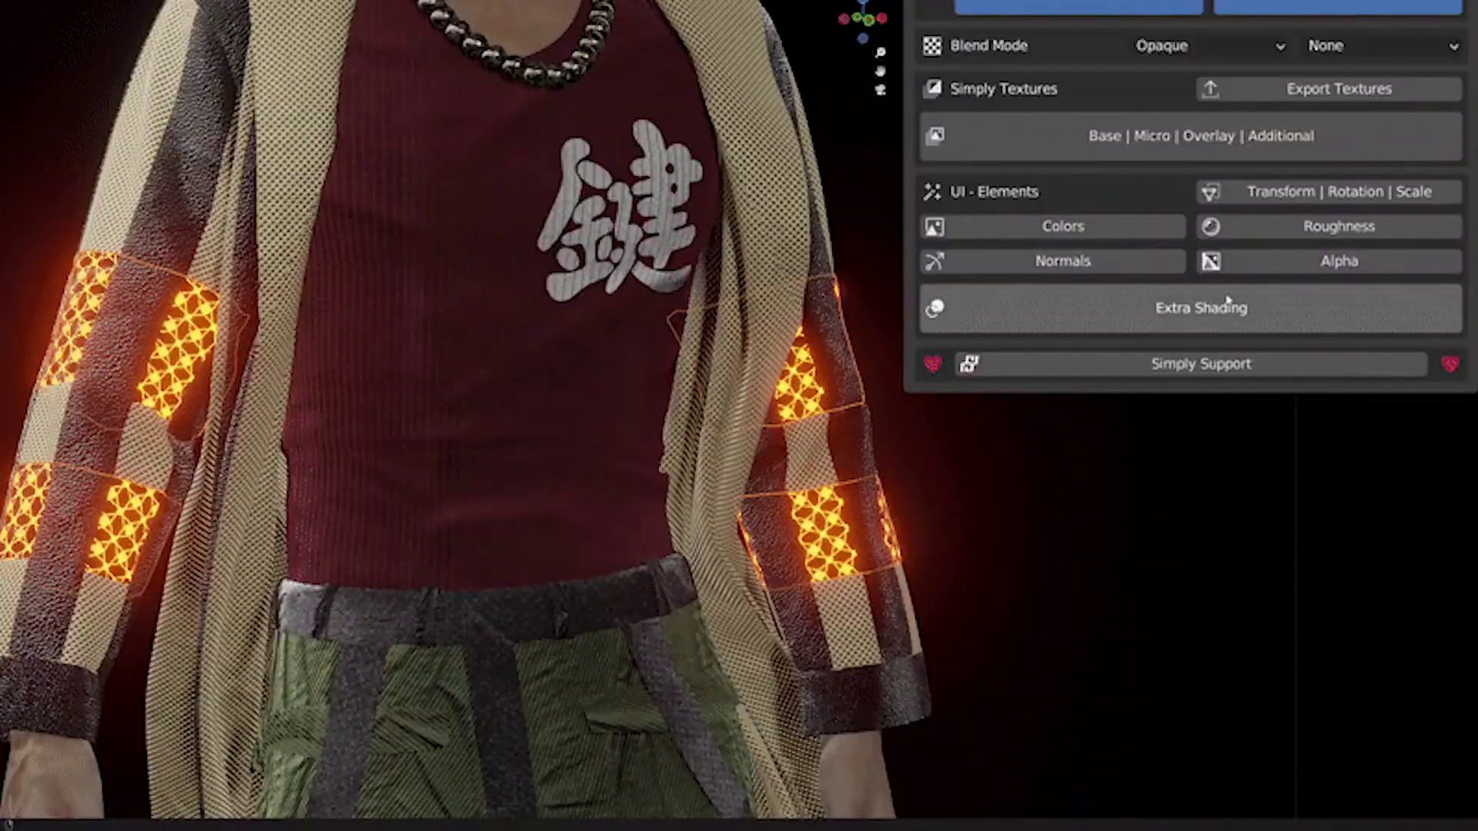
click(1228, 306)
click(1311, 399)
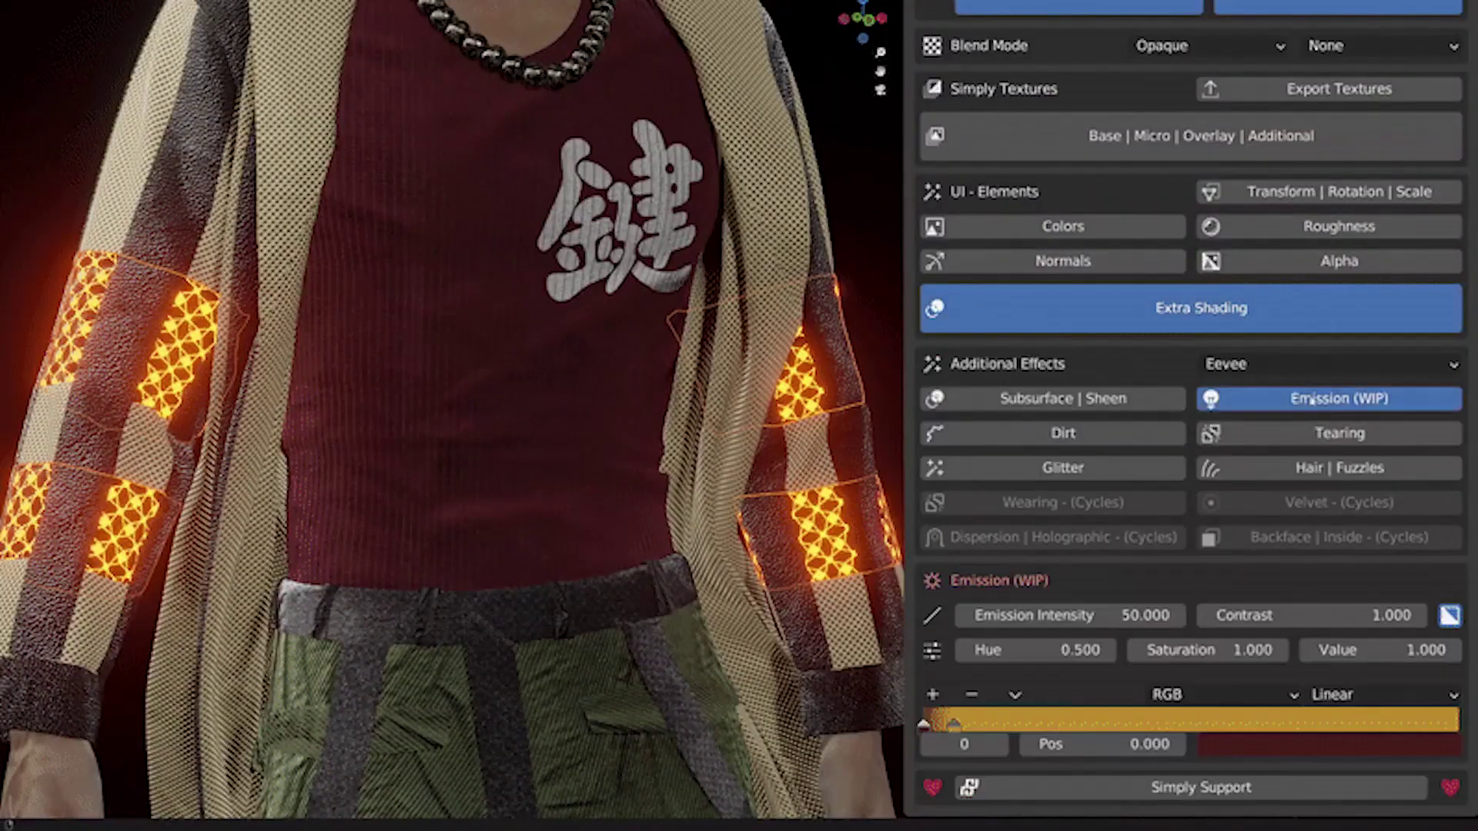
drag(924, 728, 984, 725)
mouse_move(1070, 616)
mouse_down()
mouse_move(916, 616)
mouse_move(1051, 615)
mouse_up()
drag(993, 723, 927, 725)
click(1328, 744)
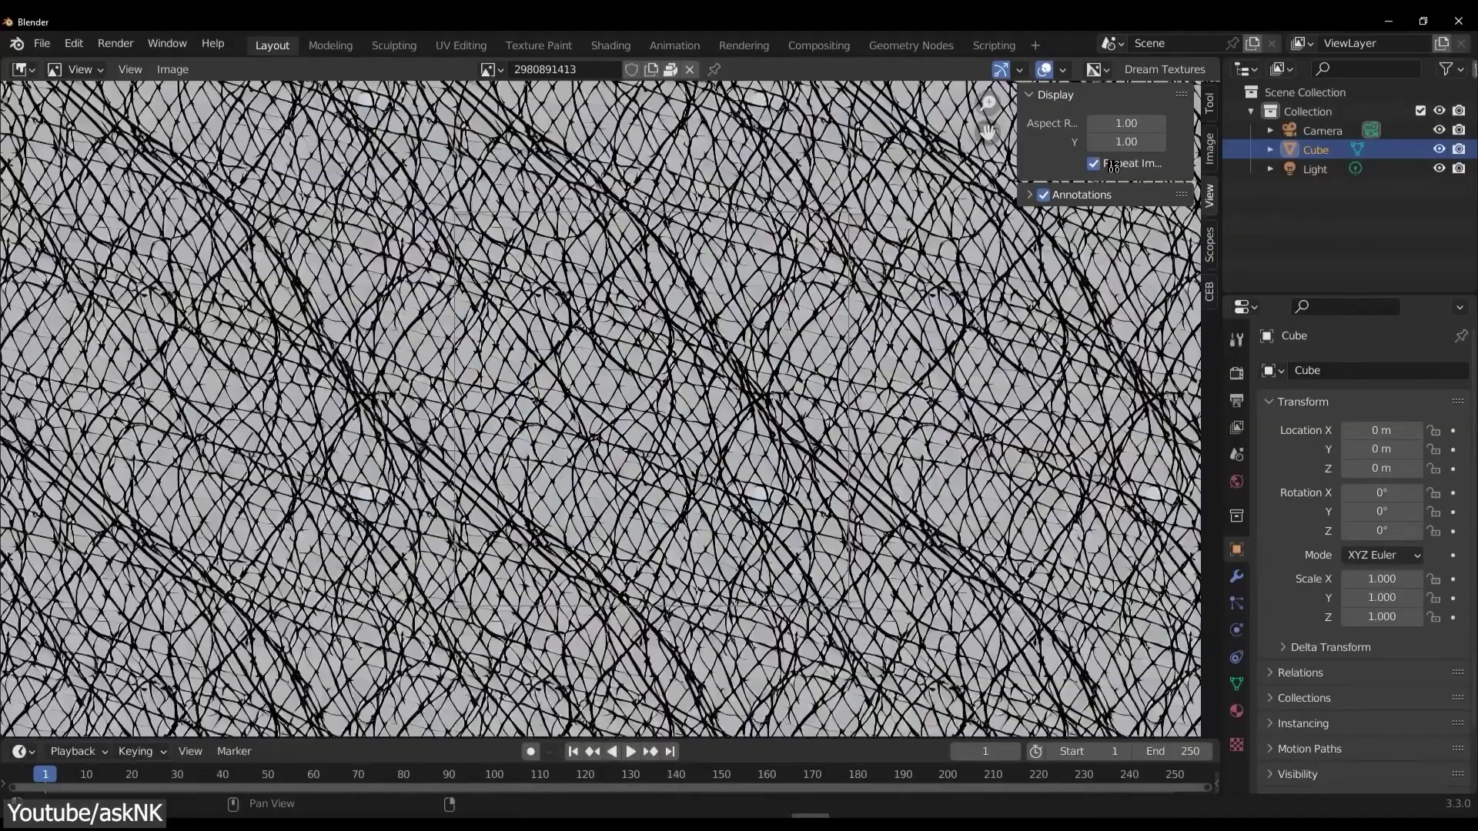
Open the Dream Texture generation settings and switch the viewport to solid shading.
click(1164, 69)
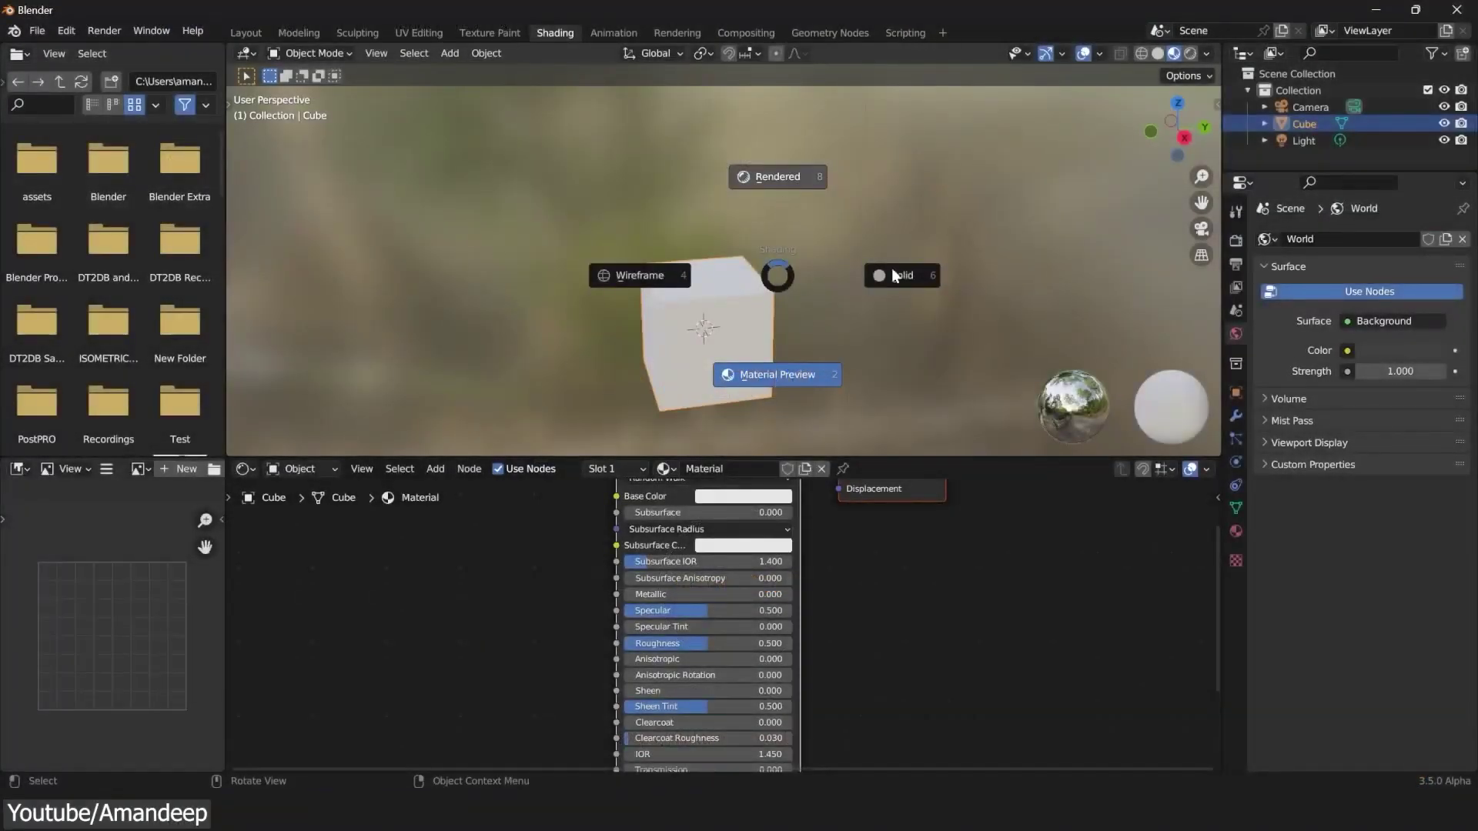
click(903, 275)
middle_drag(927, 648, 852, 664)
scroll(937, 653, down, 1)
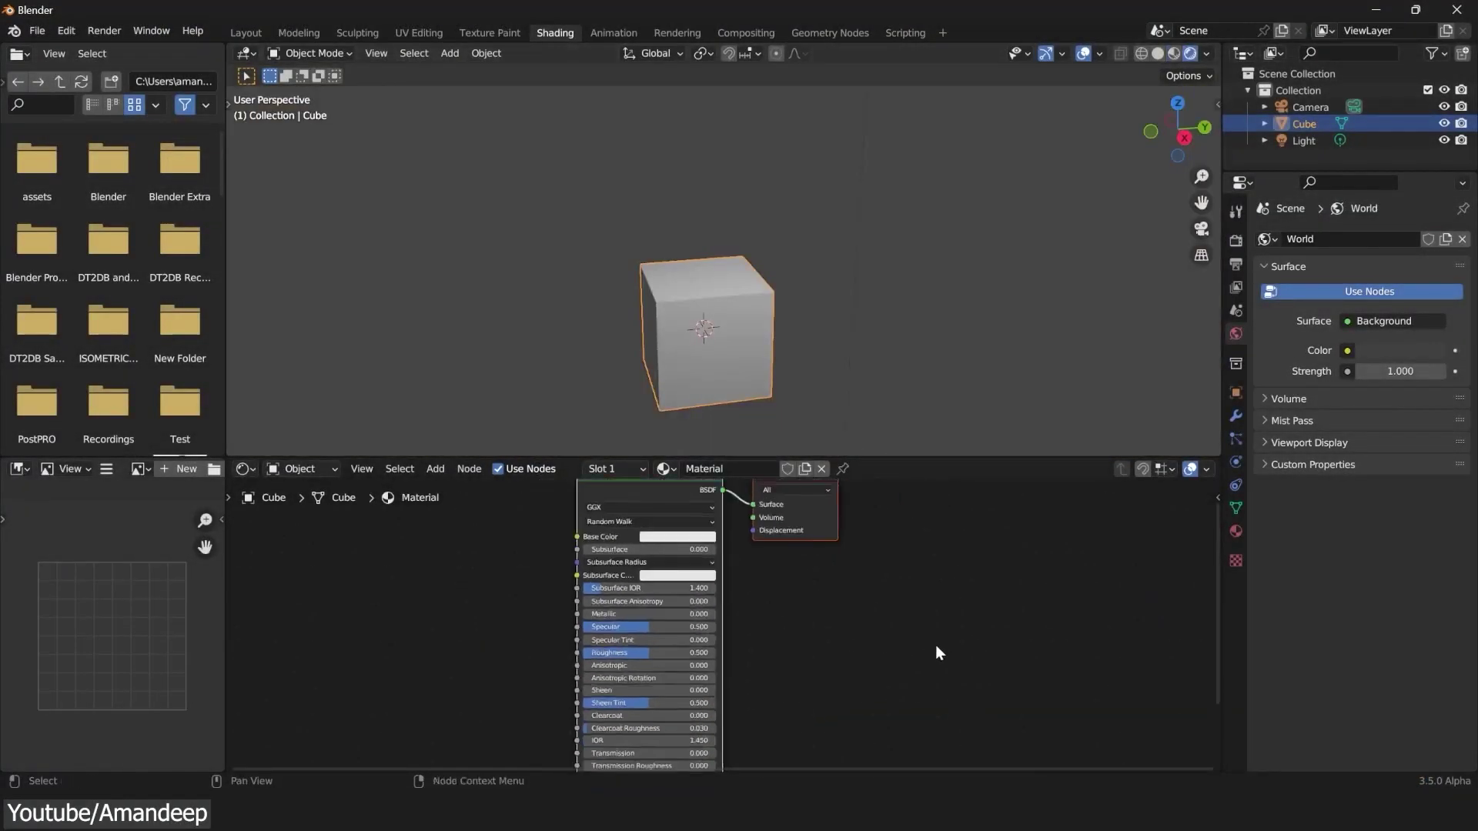
Show the DT2DB panel in the node editor sidebar, widen it, and begin the wood prompt.
key(n)
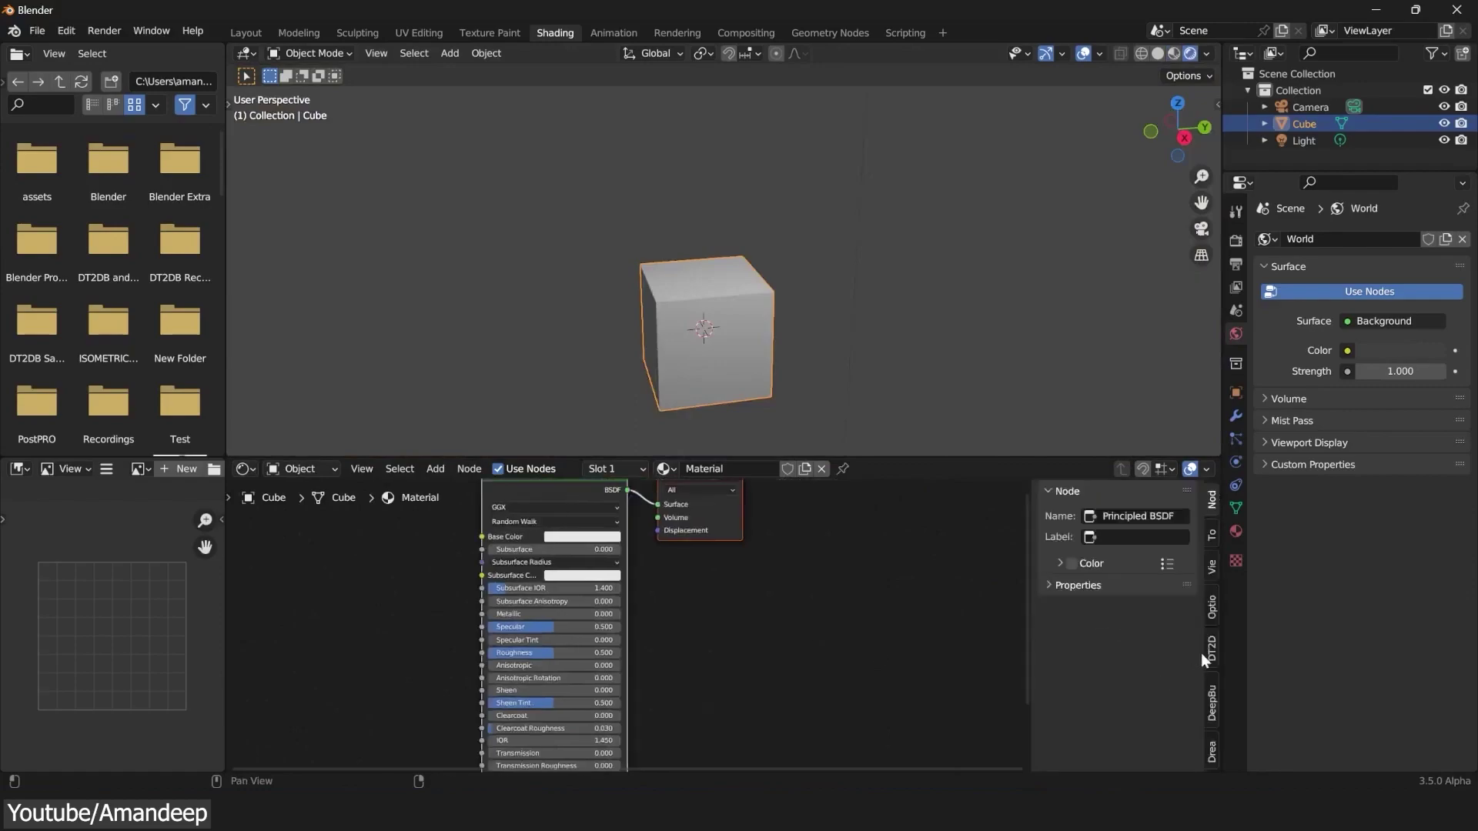
click(1211, 652)
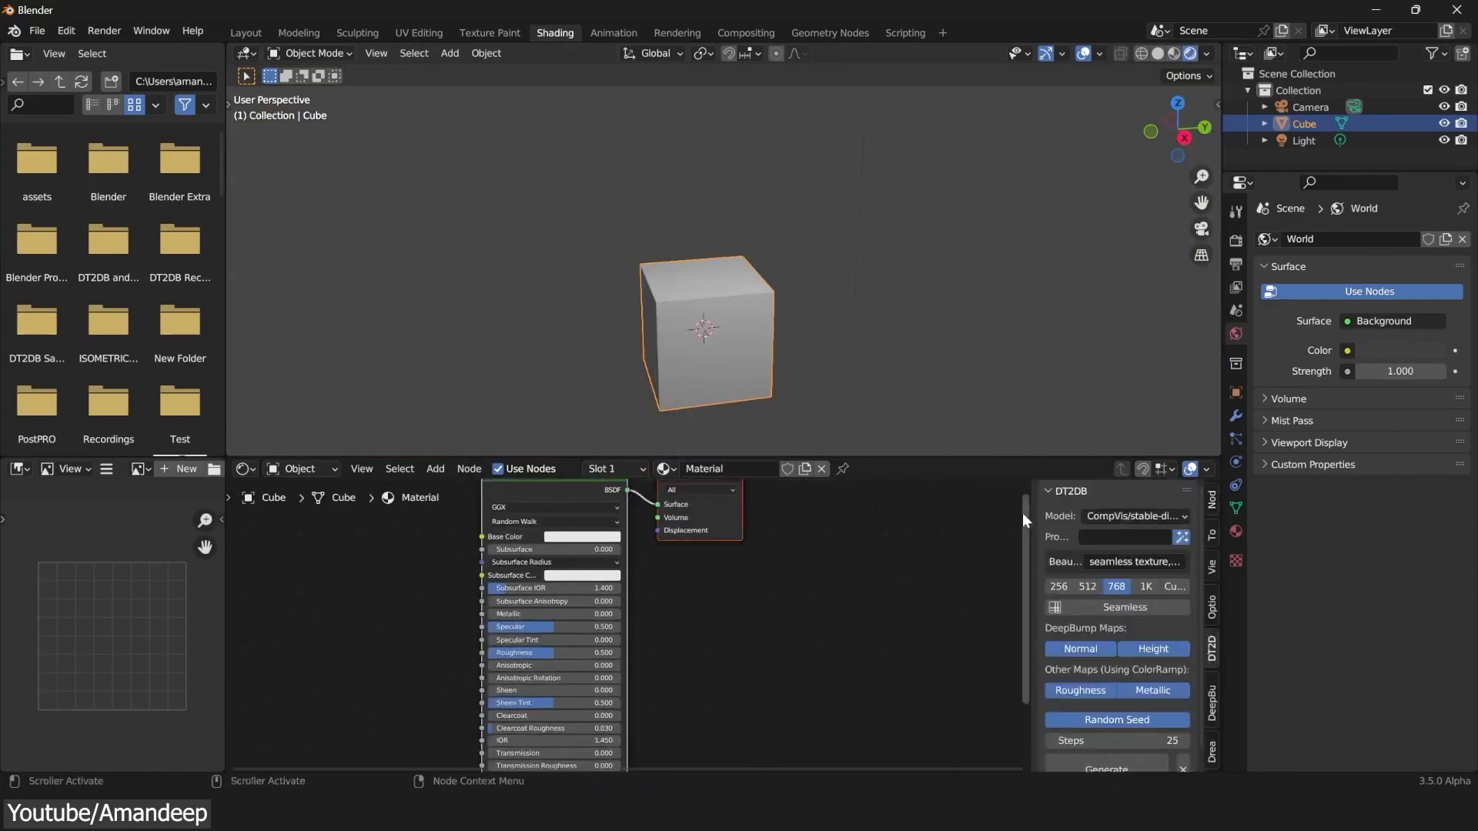
drag(1032, 512, 956, 514)
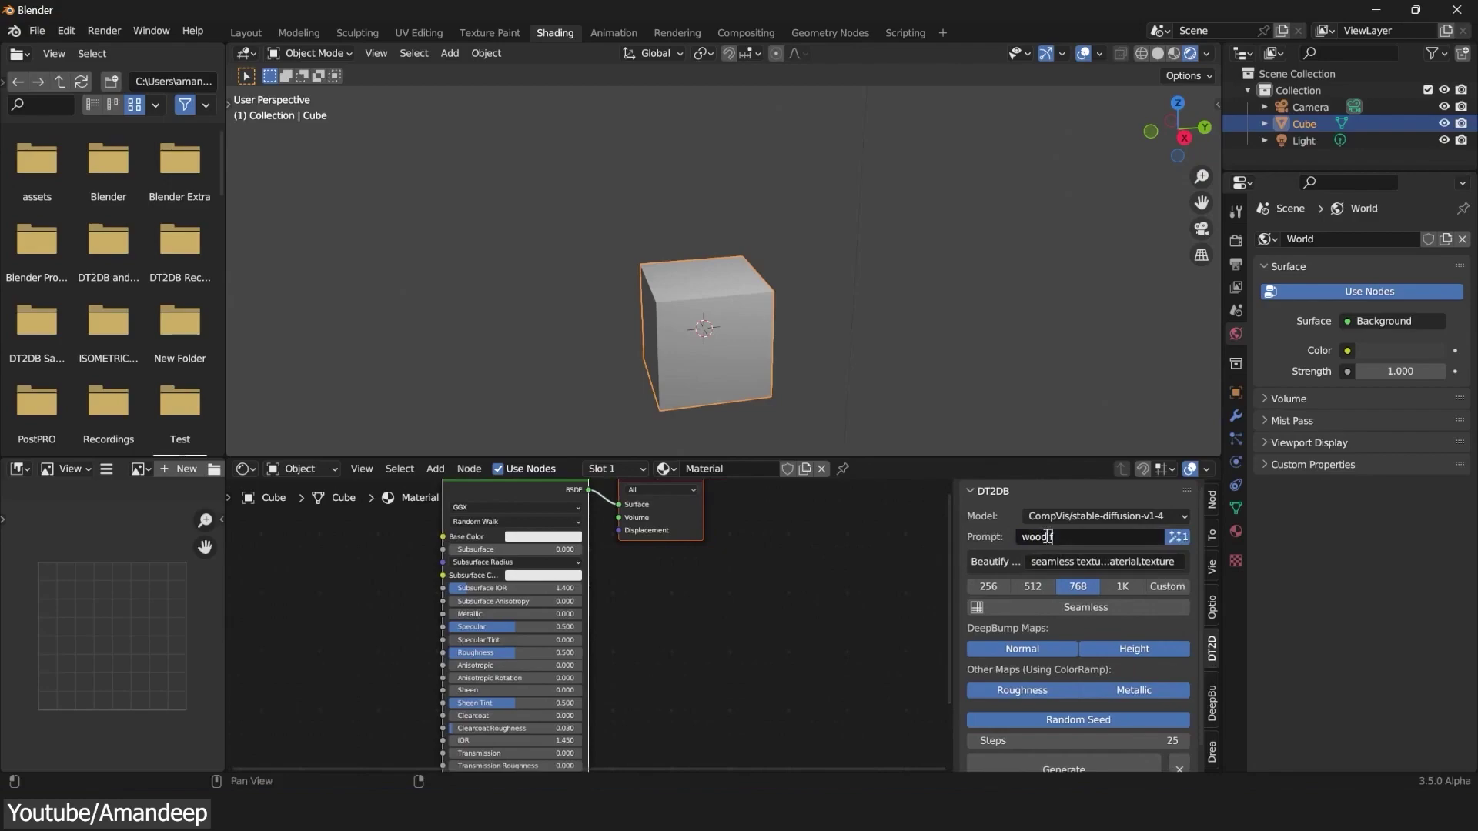
text(r)
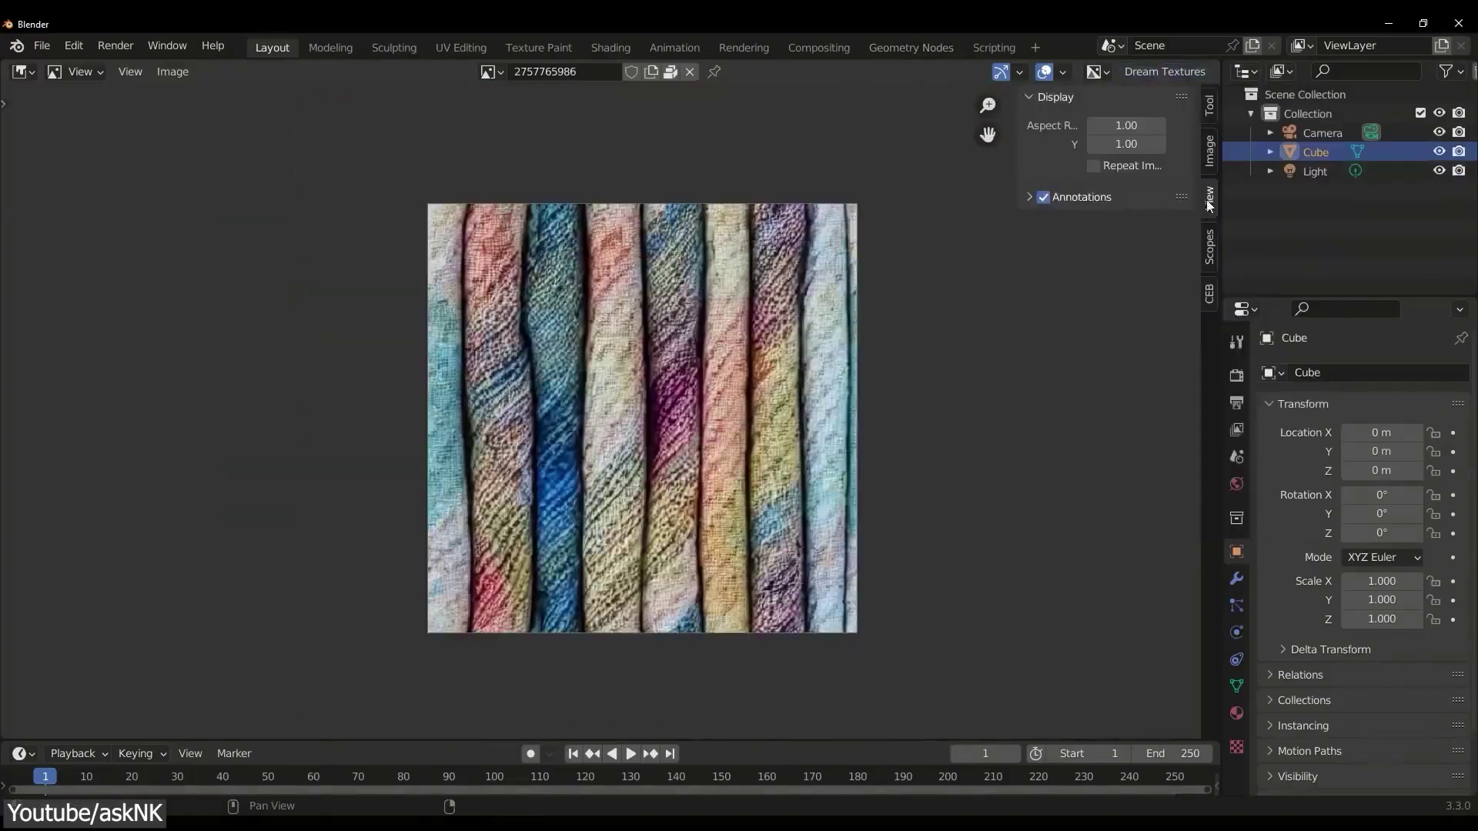
Tile the texture with Repeat Image and generate a seamless stone-wall texture.
click(1094, 165)
scroll(544, 344, up, 2)
scroll(544, 344, down, 4)
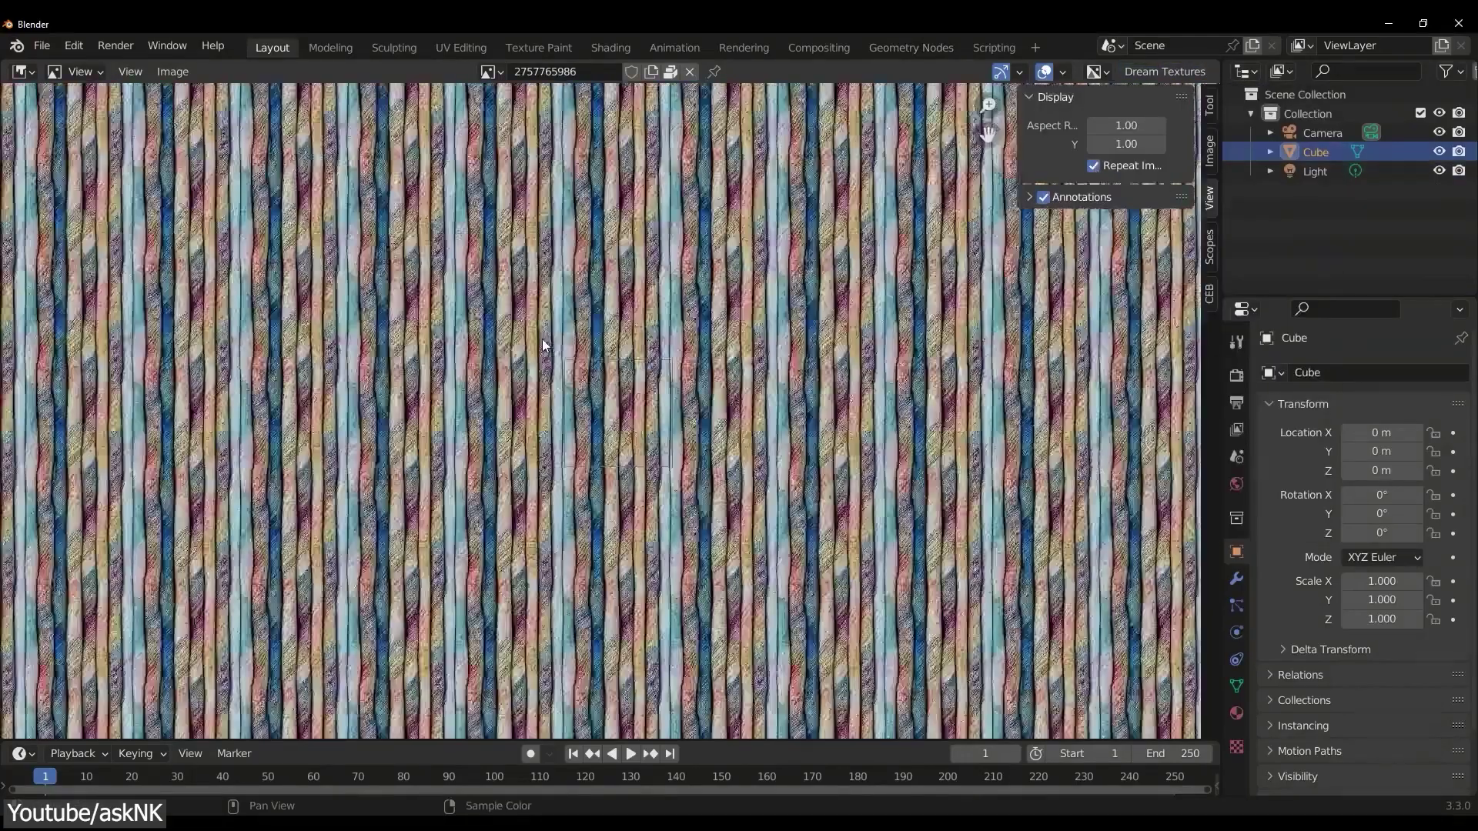
scroll(544, 330, up, 5)
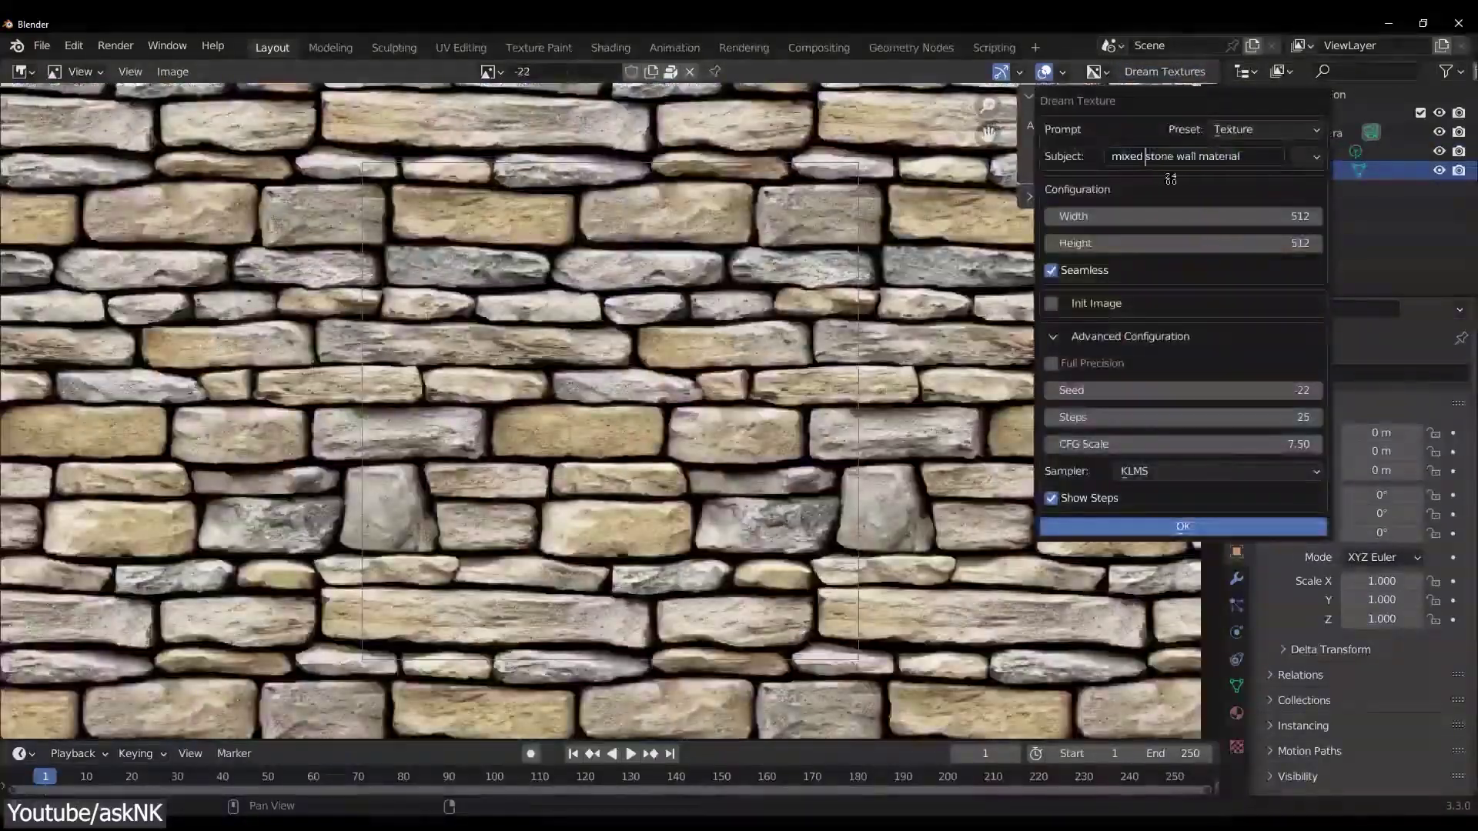
key(Return)
key(Return)
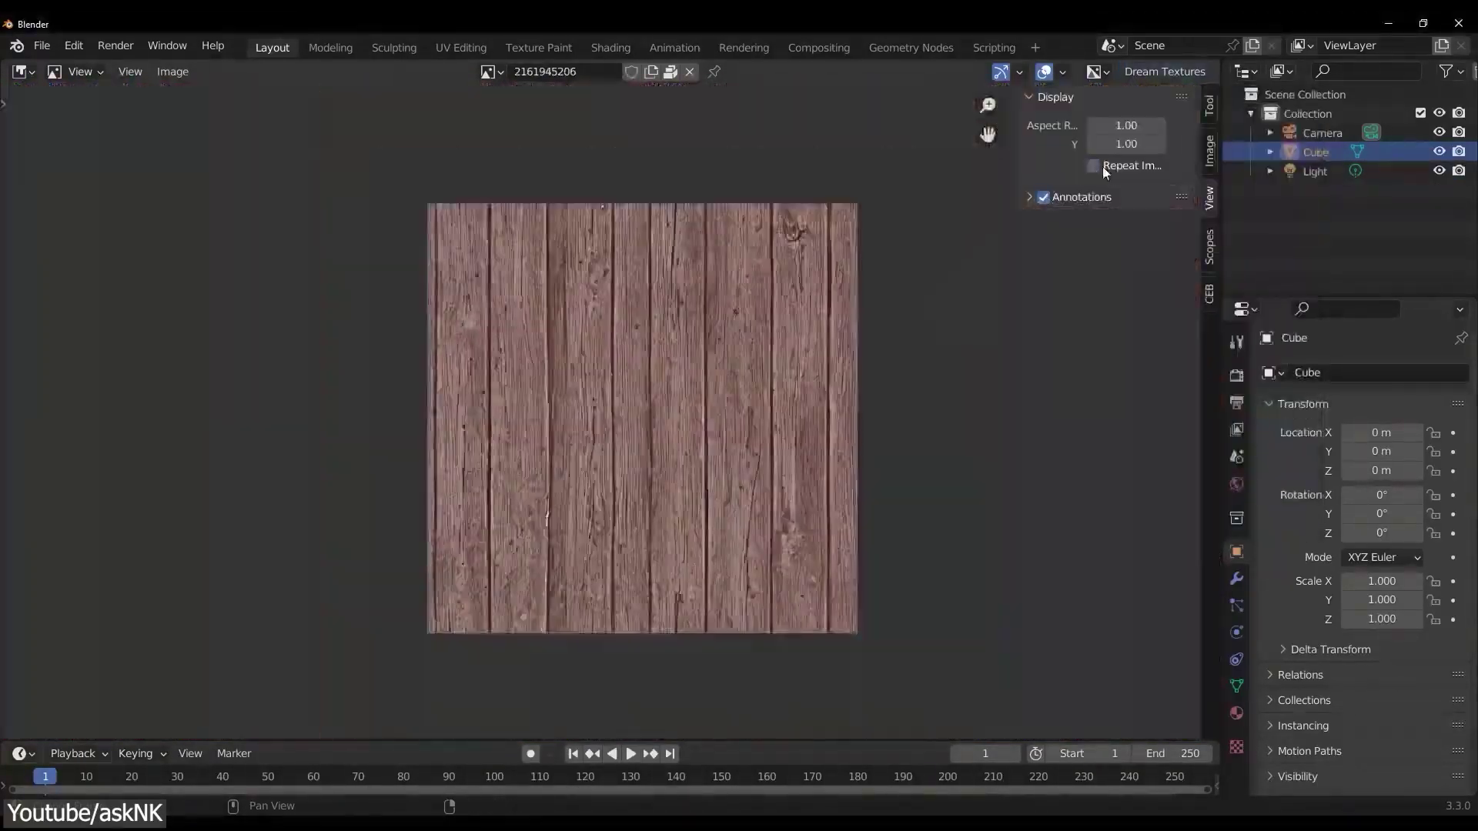
scroll(608, 409, up, 5)
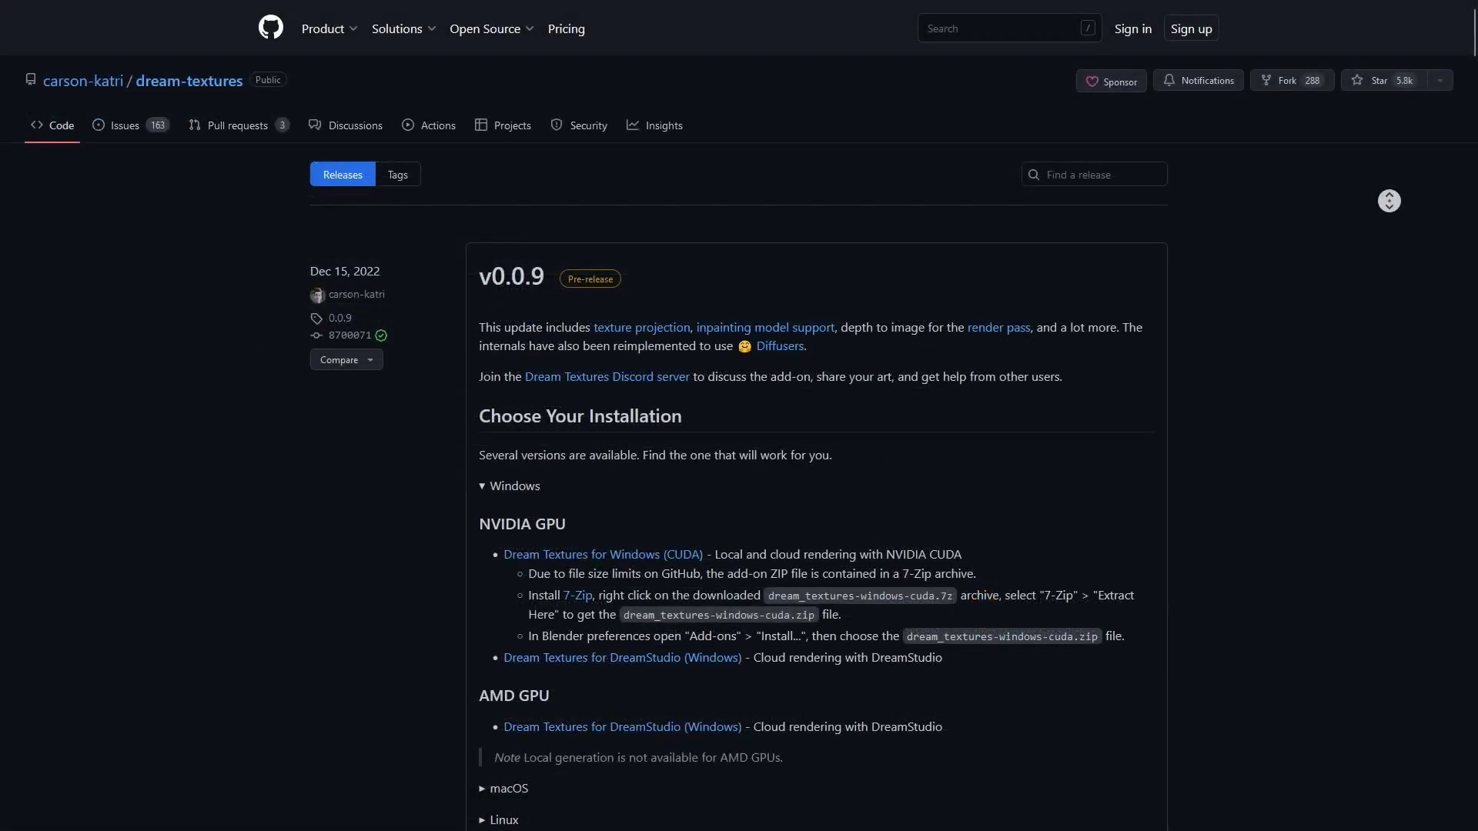
Open the dream-textures v0.0.9 release, then tile the red brick texture across Blender's image editor.
middle_click(1390, 201)
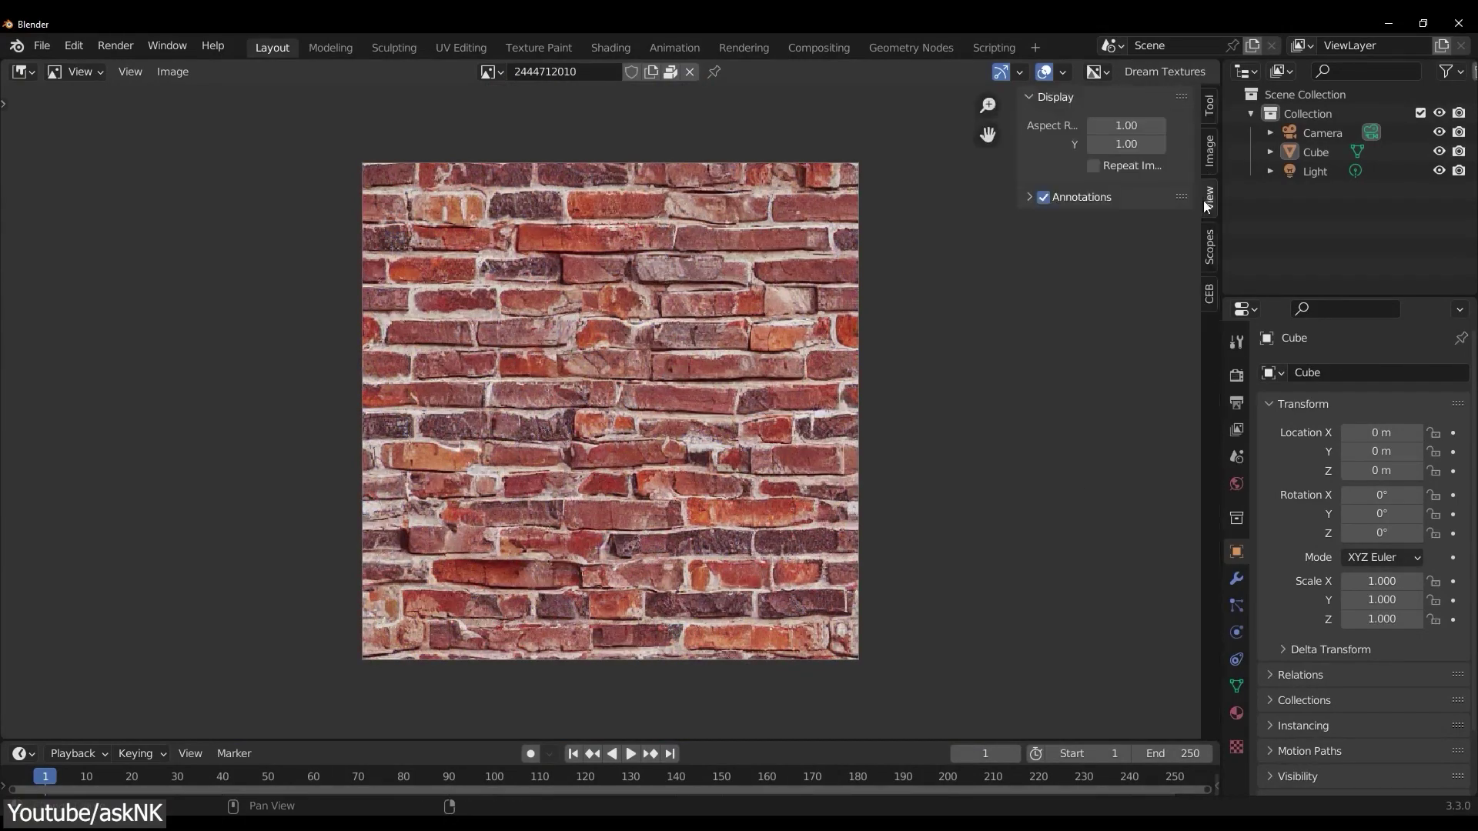
click(1093, 166)
scroll(691, 463, down, 2)
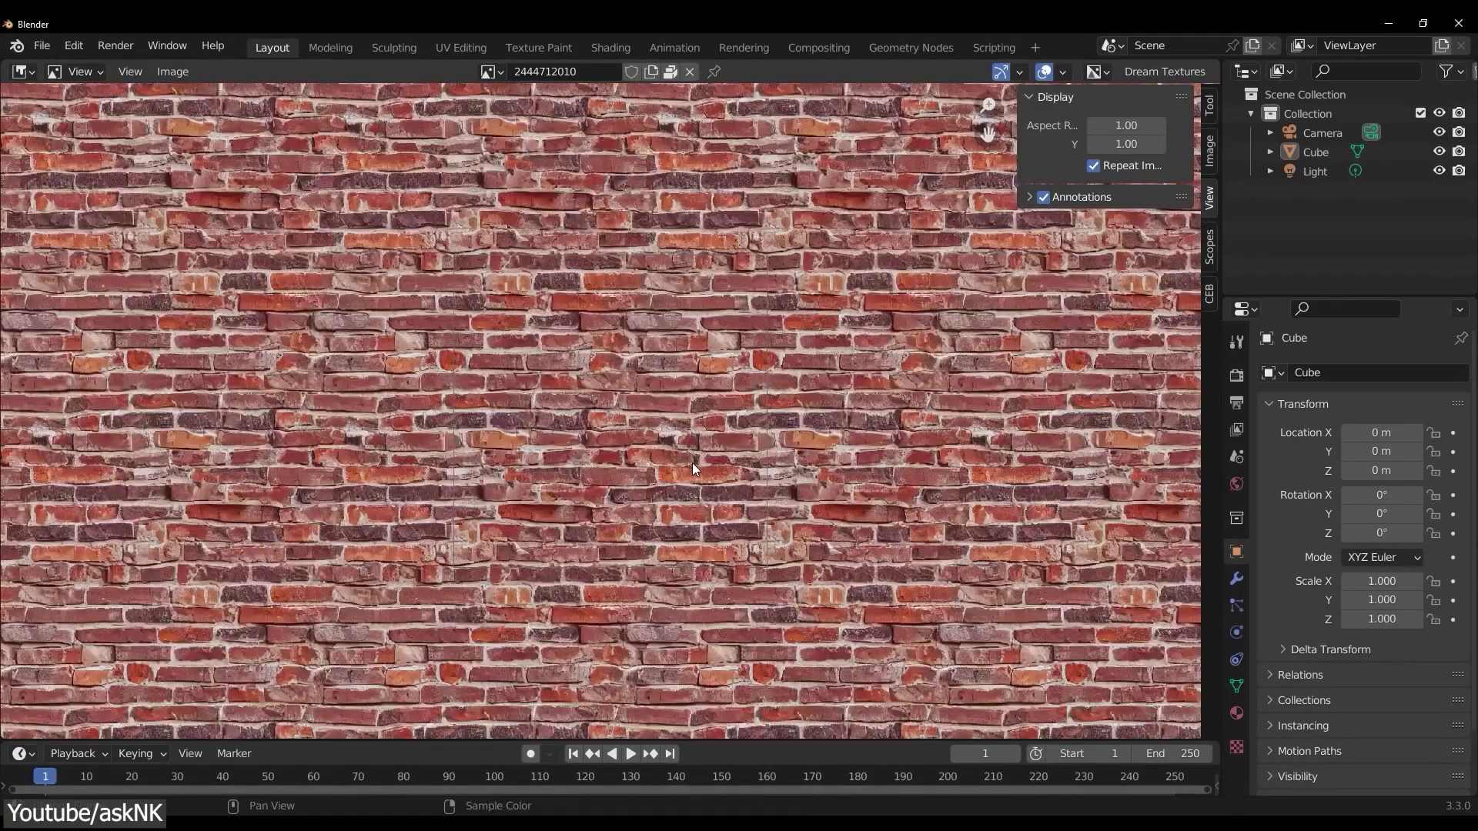
click(1165, 71)
Expand Advanced Configuration and generate the seamless wood plank texture for the cube.
click(1109, 338)
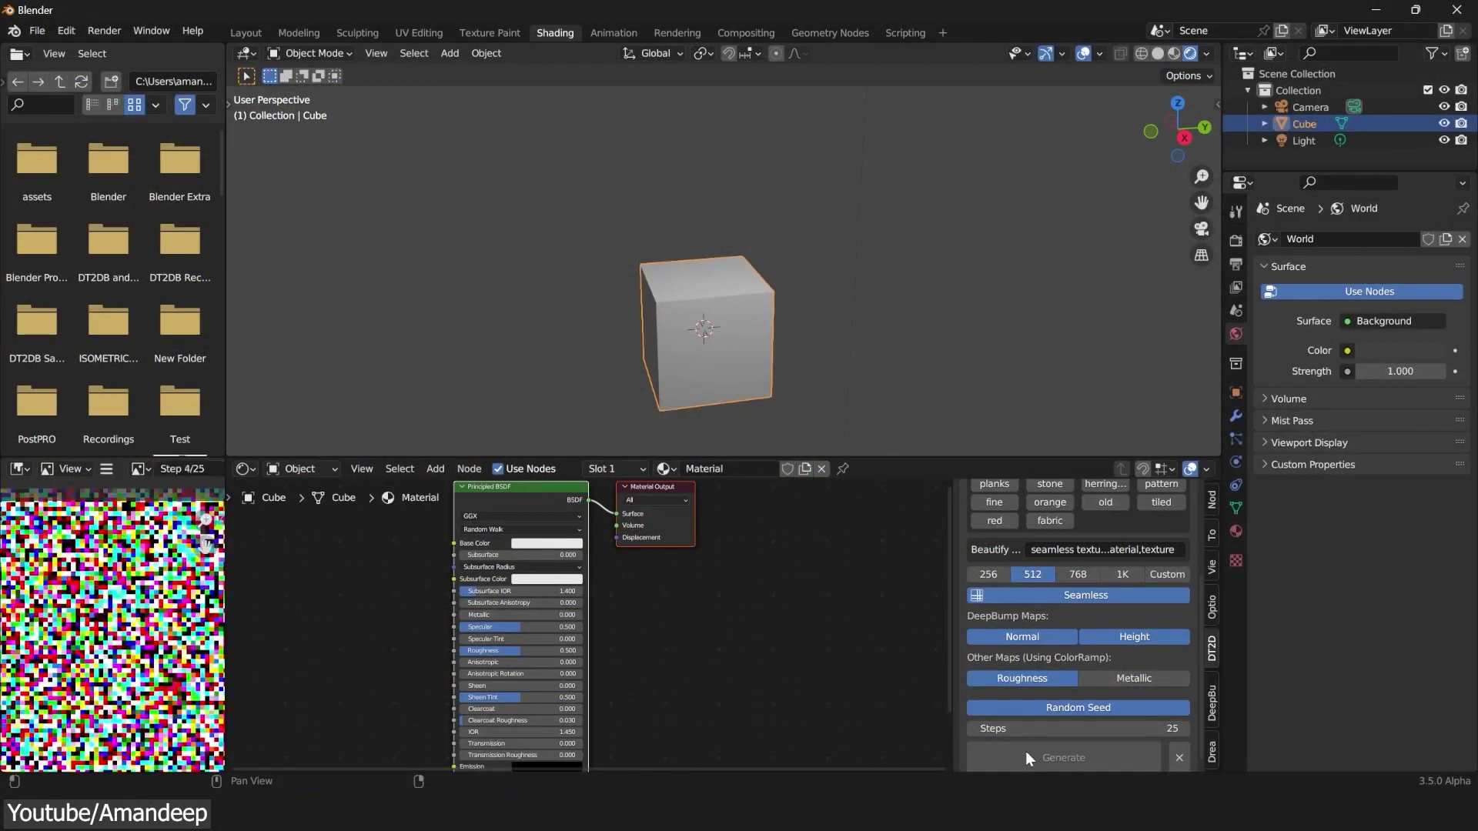
scroll(108, 593, down, 3)
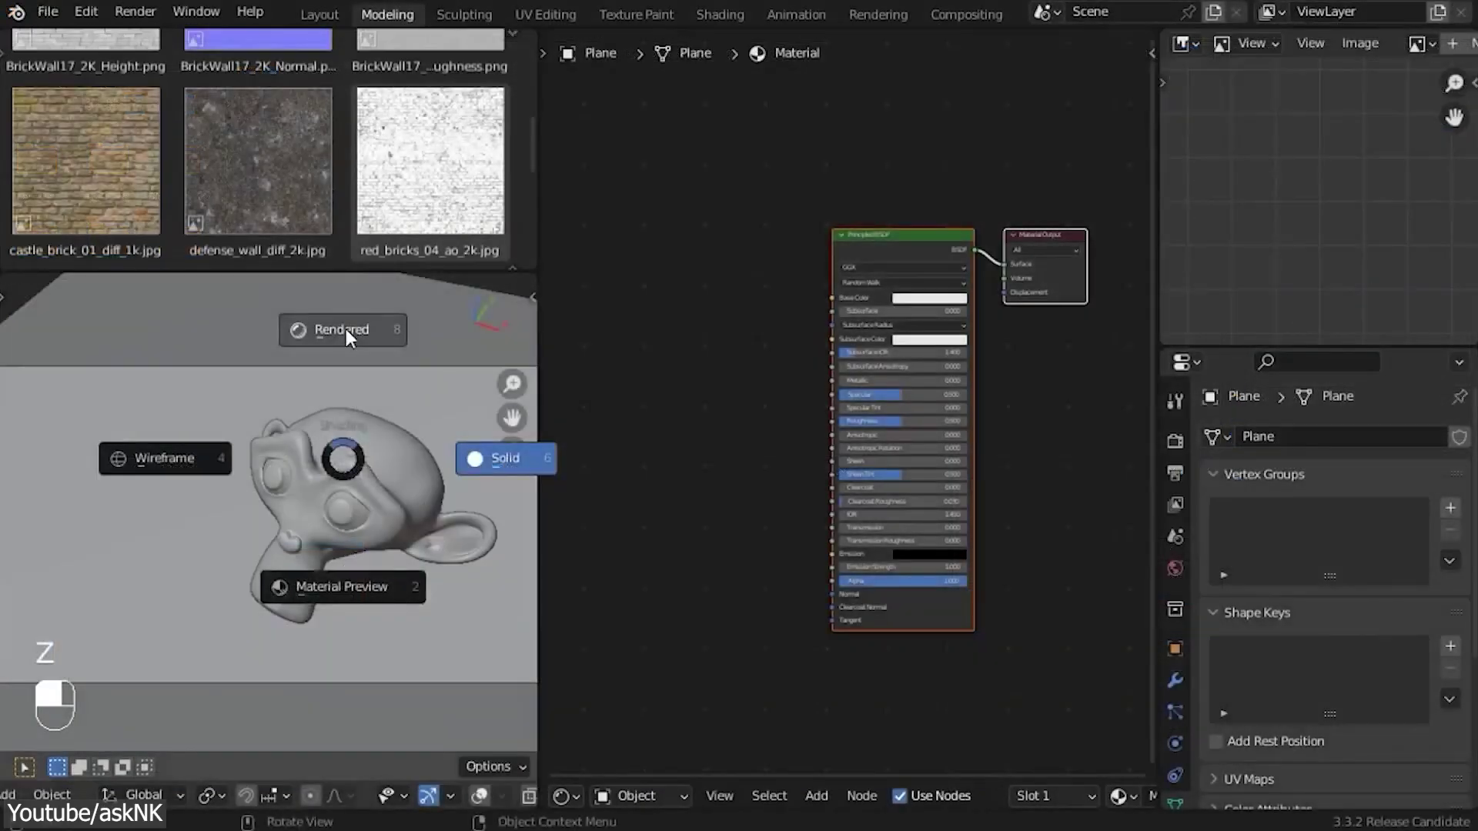
Link the defense_wall_diff_2k image texture to Base Color and show the DeepBump side panel.
click(502, 456)
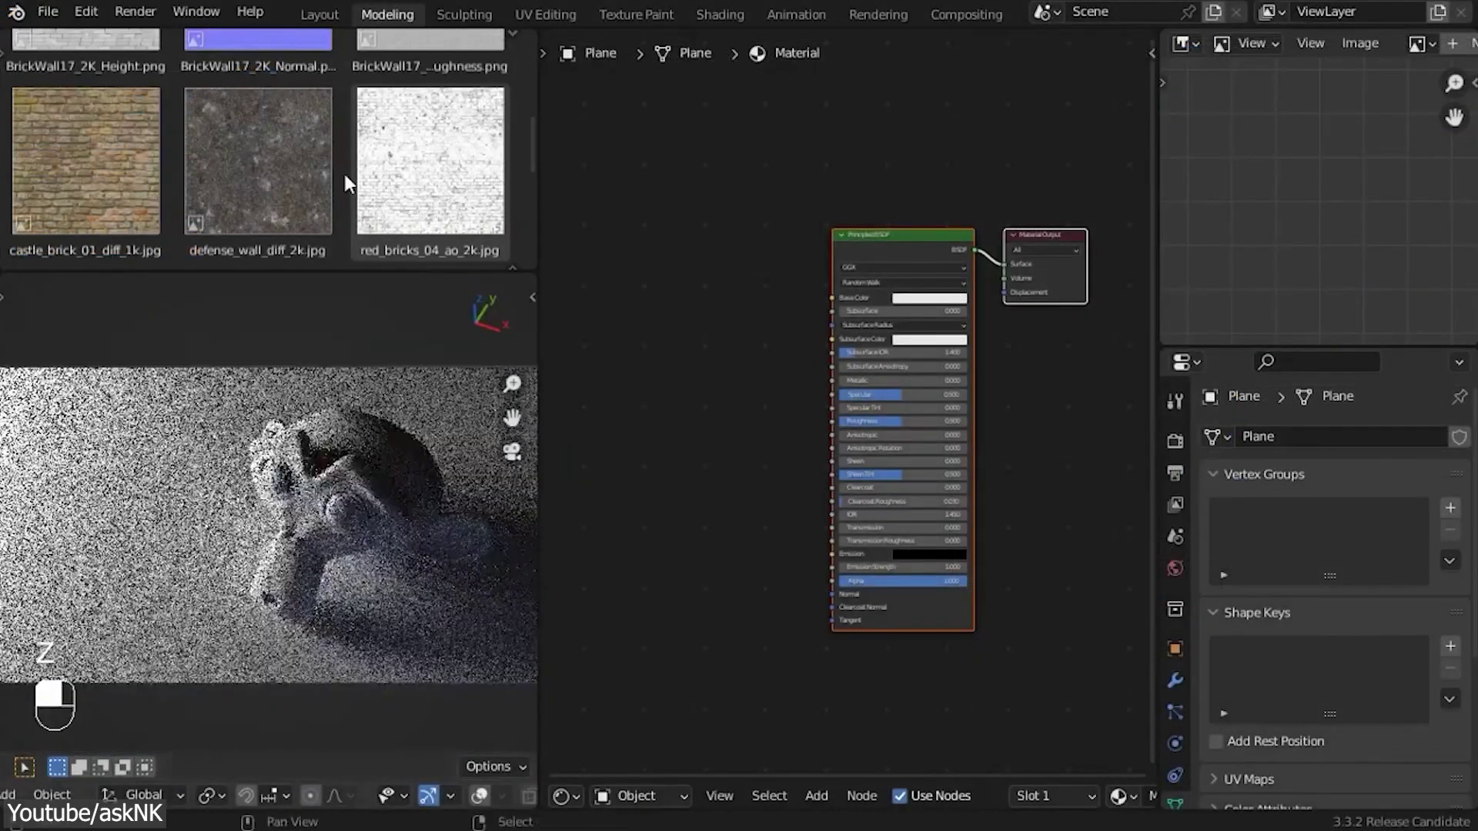
drag(258, 162, 696, 315)
drag(751, 262, 815, 297)
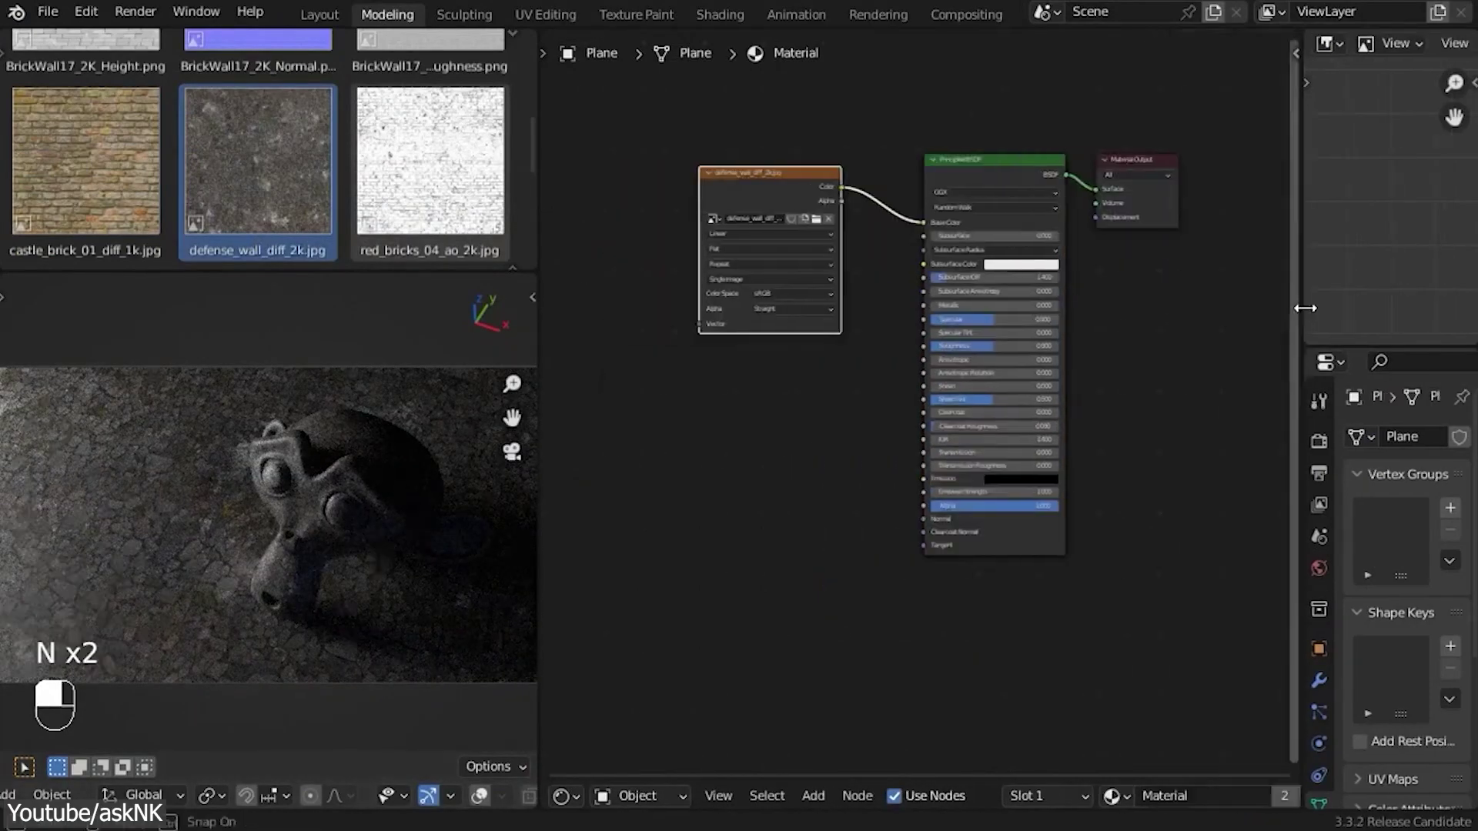
key(n)
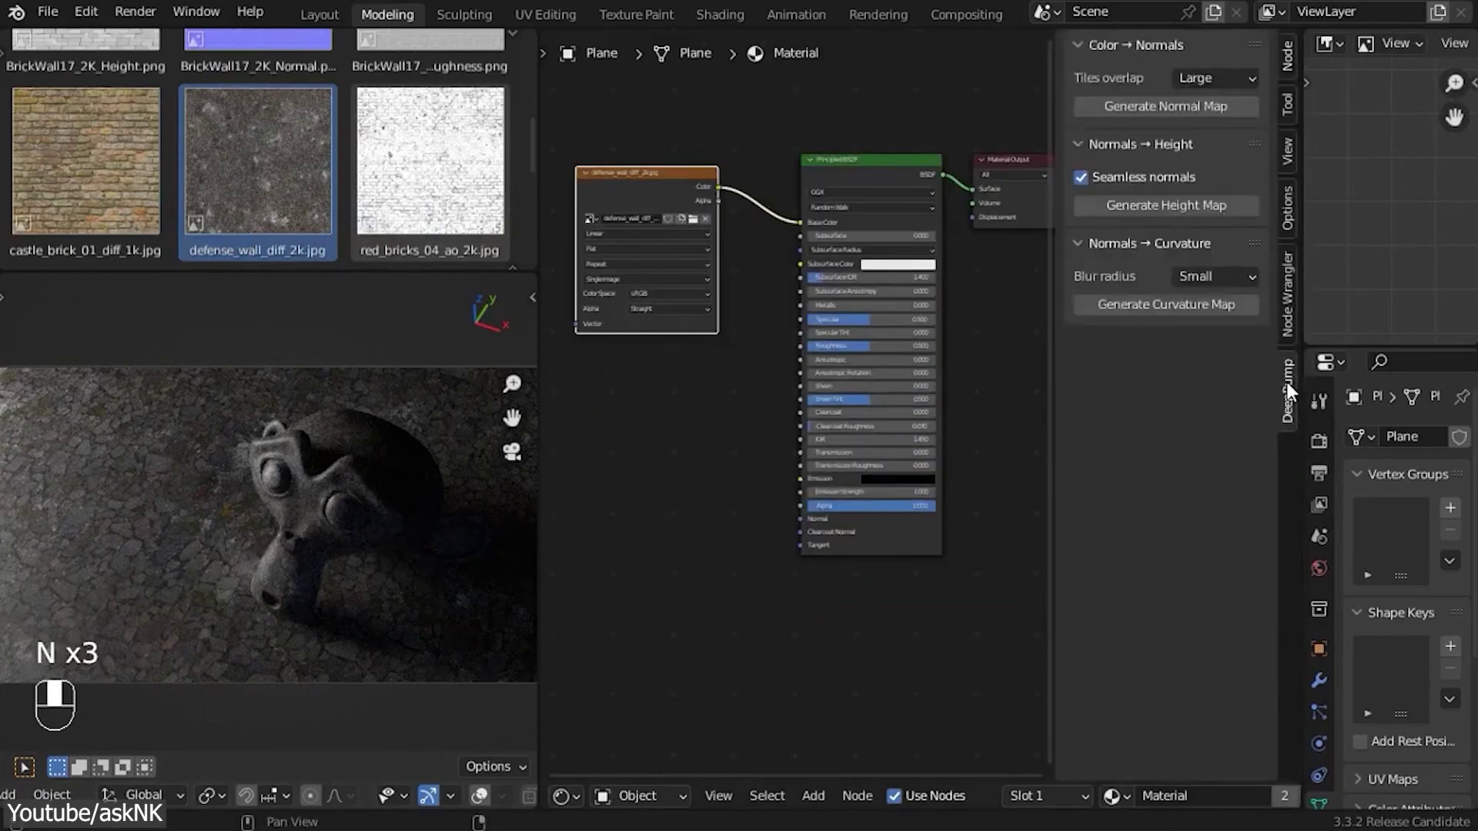
key(z)
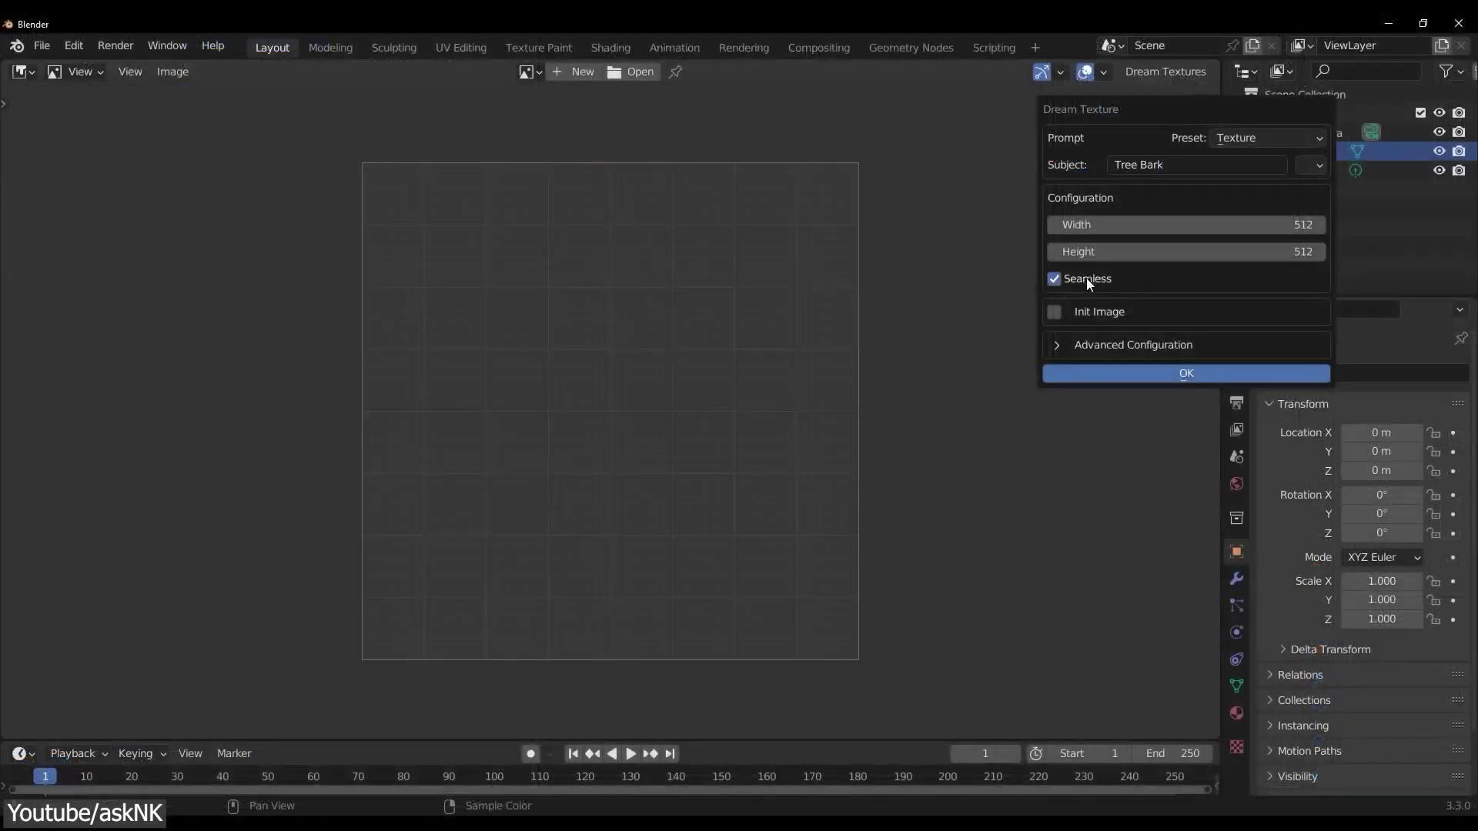
Generate the Tree Bark texture and tile it across the editor with Repeat Image.
click(1130, 376)
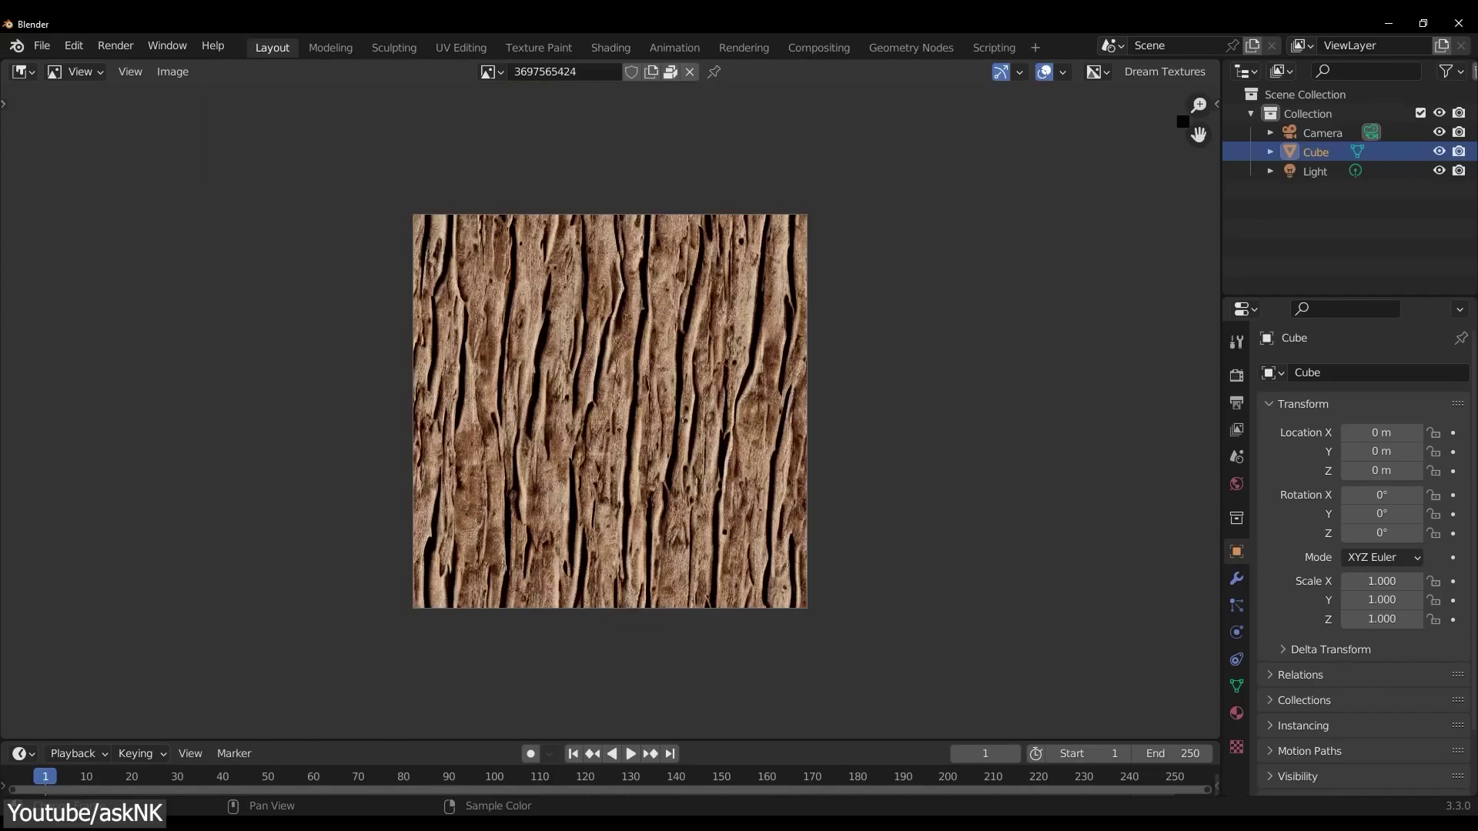
click(1093, 165)
scroll(1039, 243, down, 3)
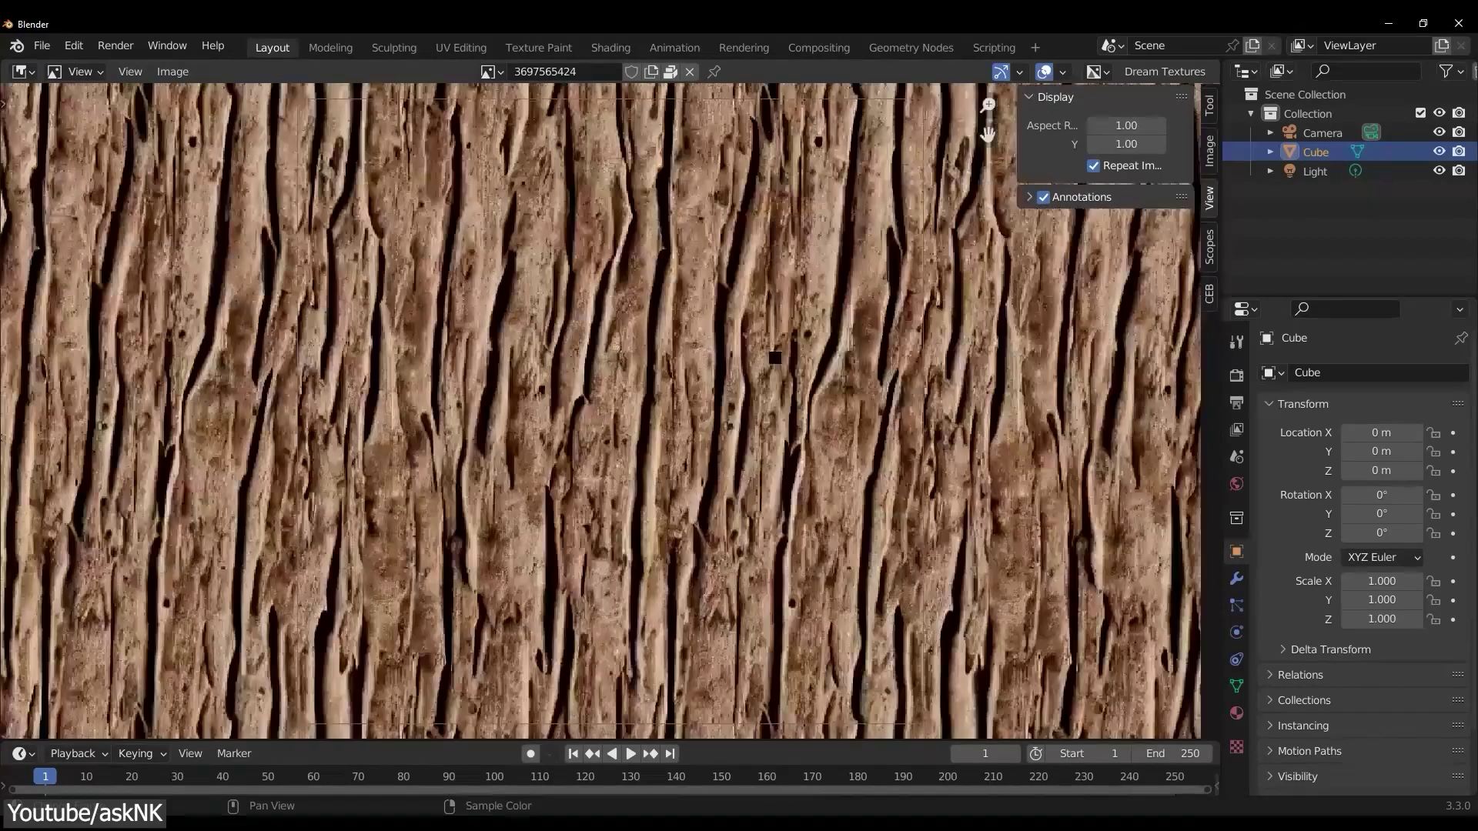
Generate a roof tile texture with the KLMS sampler, then switch the preset to Photography.
click(1178, 94)
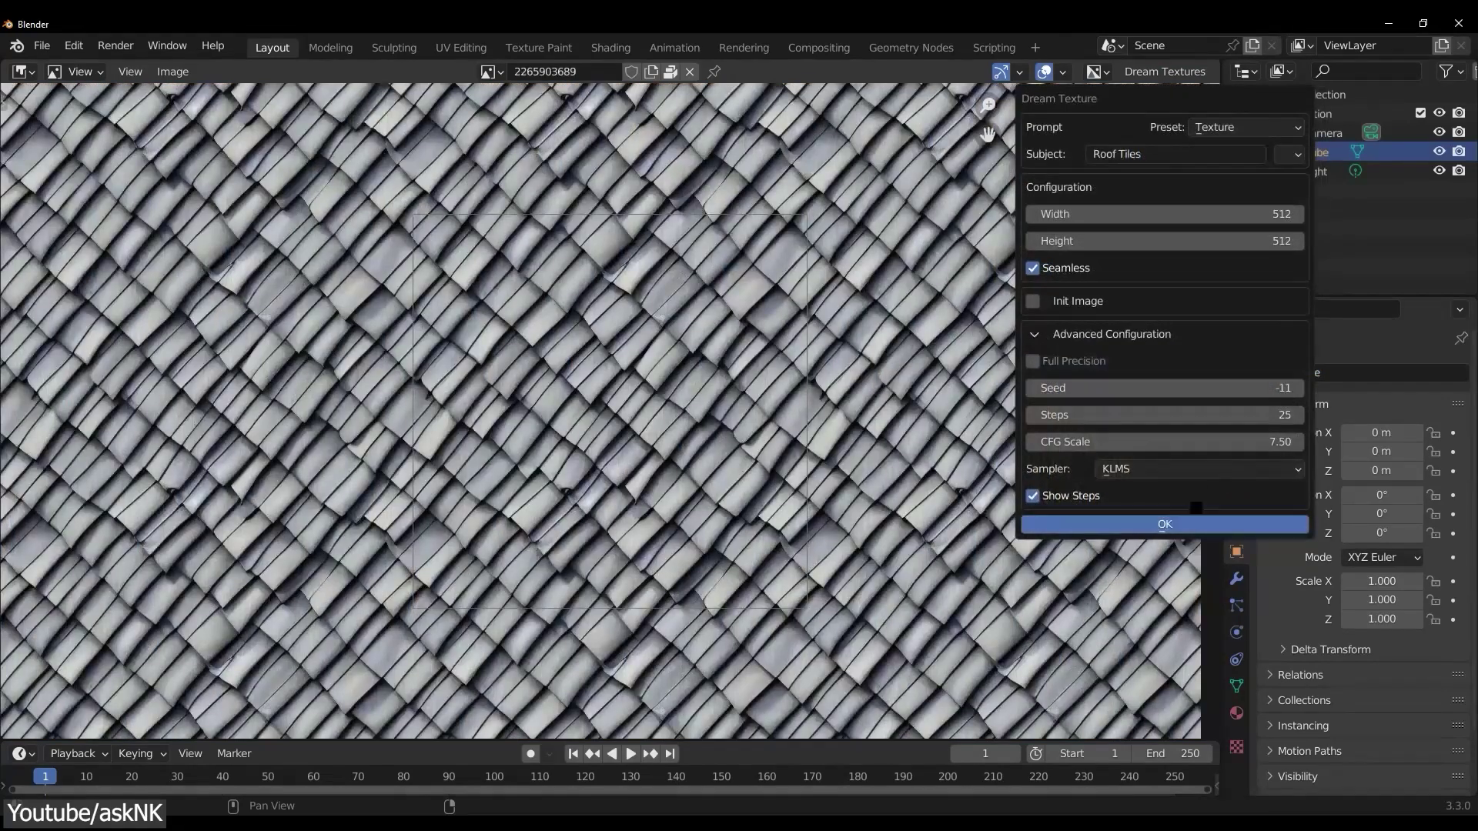
click(1186, 469)
click(1134, 530)
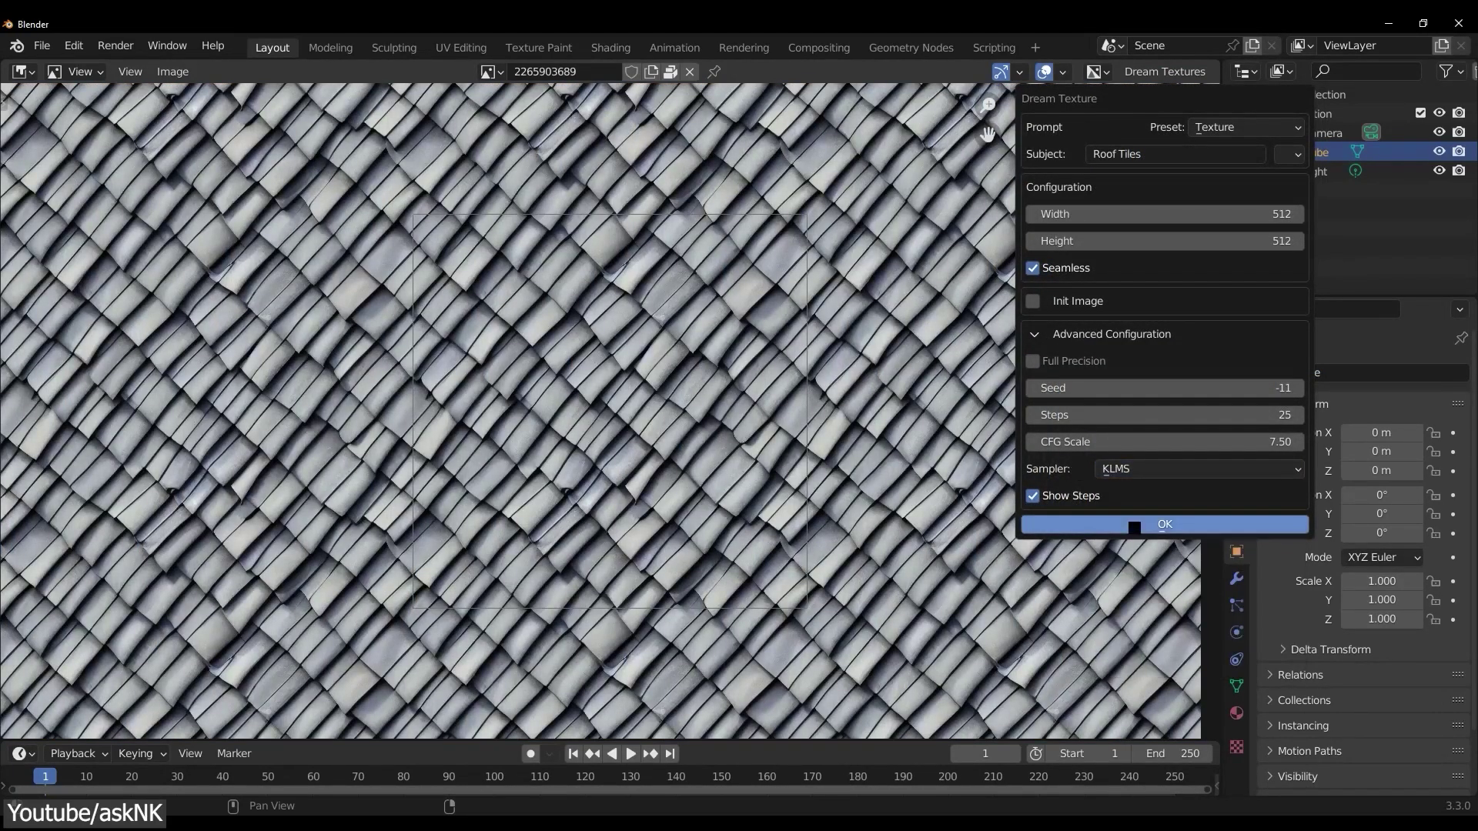
click(1134, 525)
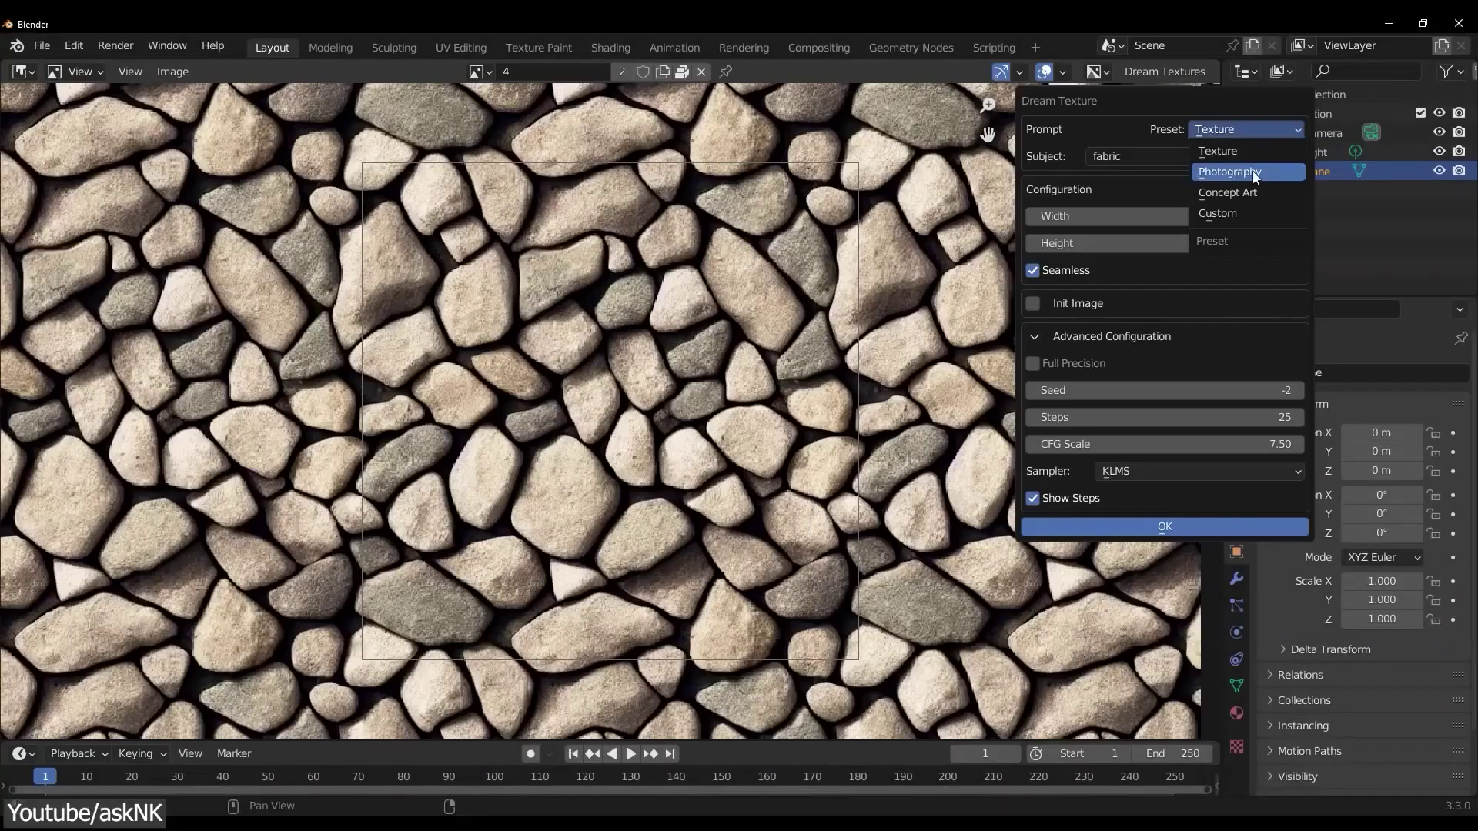
click(1229, 172)
click(1166, 157)
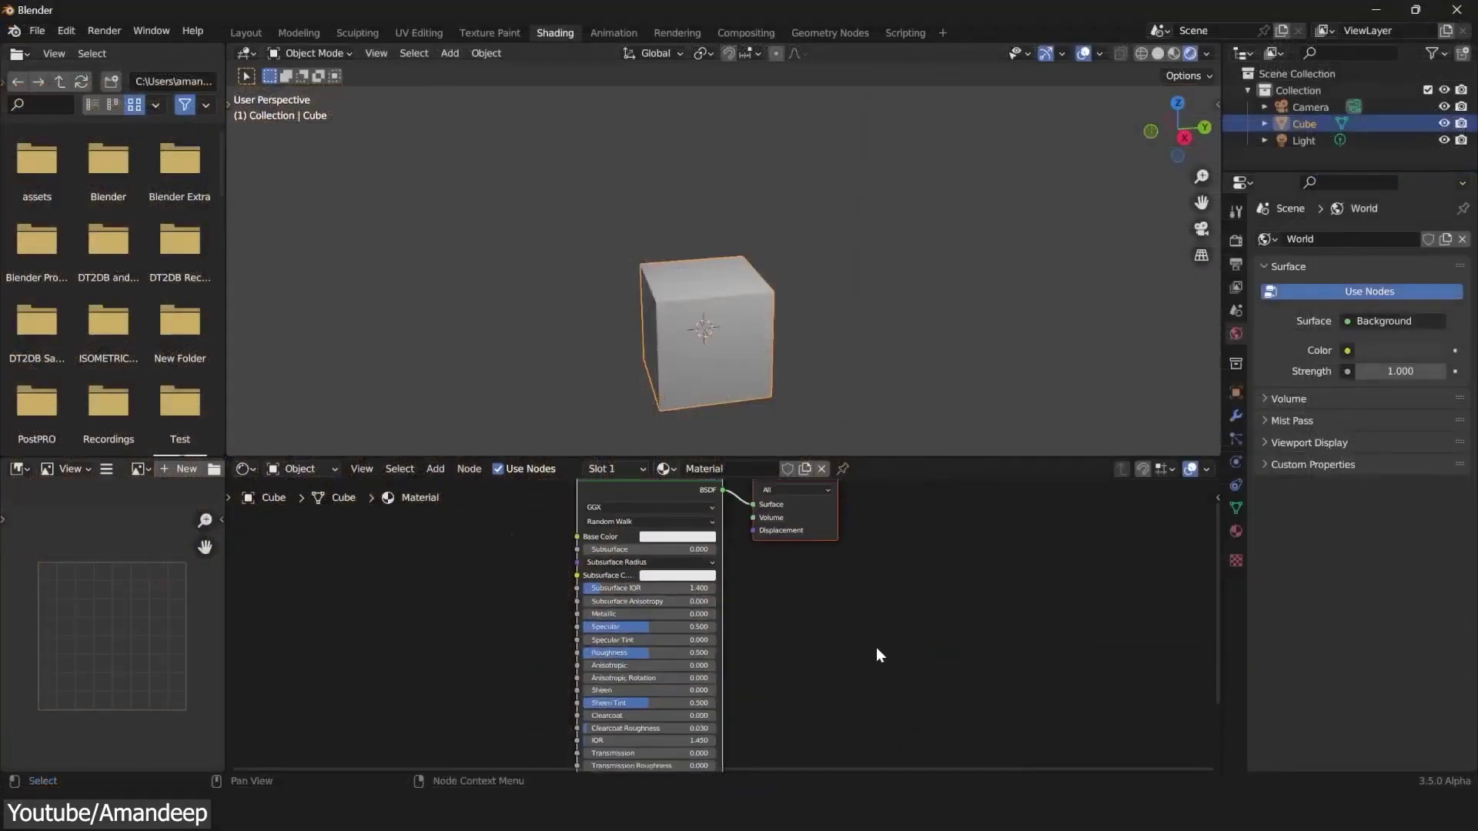
In the DT2D sidebar panel, enter the prompt 'wood floor' and add parquet.
key(n)
click(1212, 650)
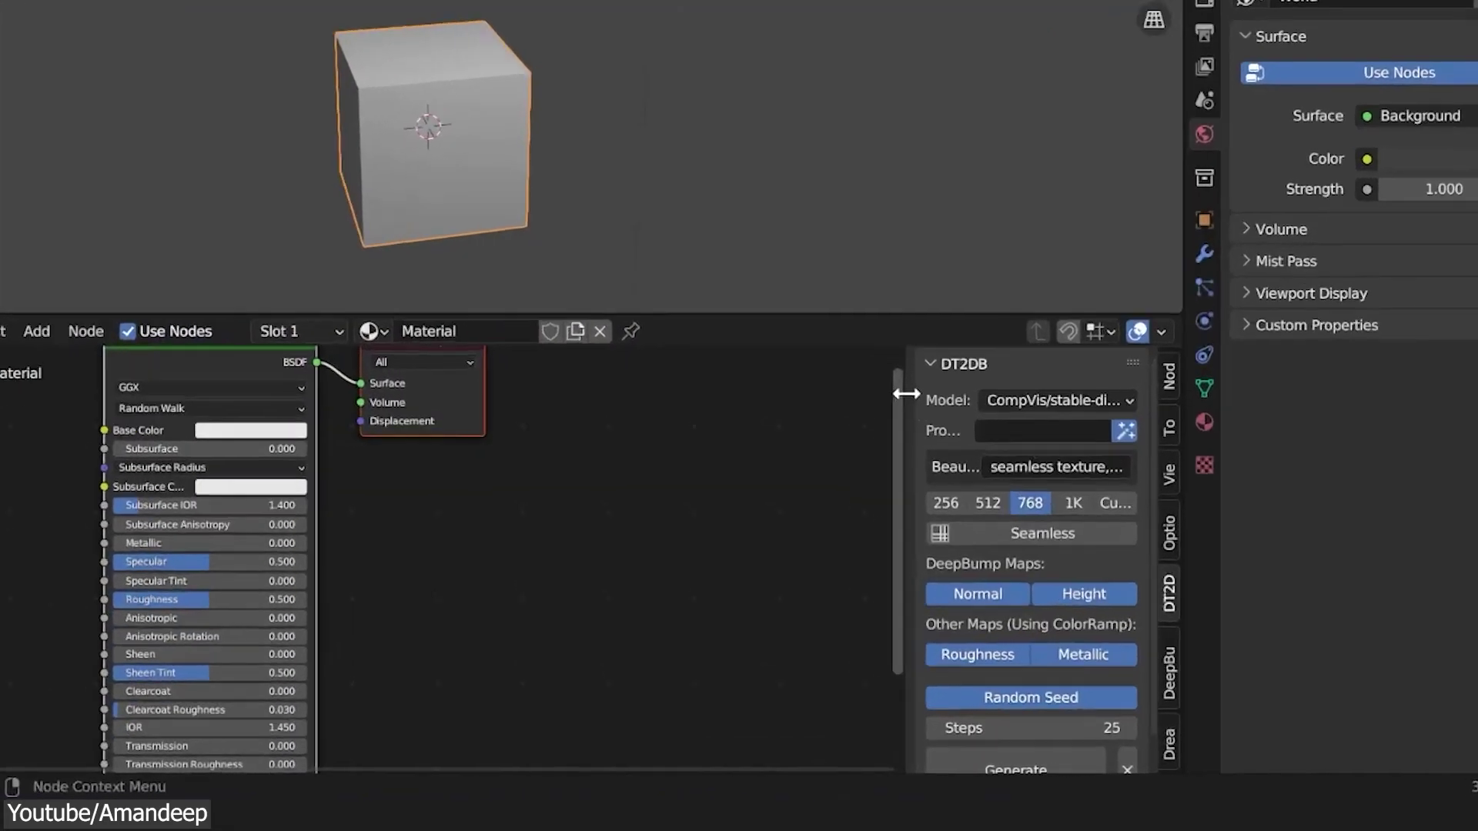
drag(1032, 515, 936, 514)
click(1015, 535)
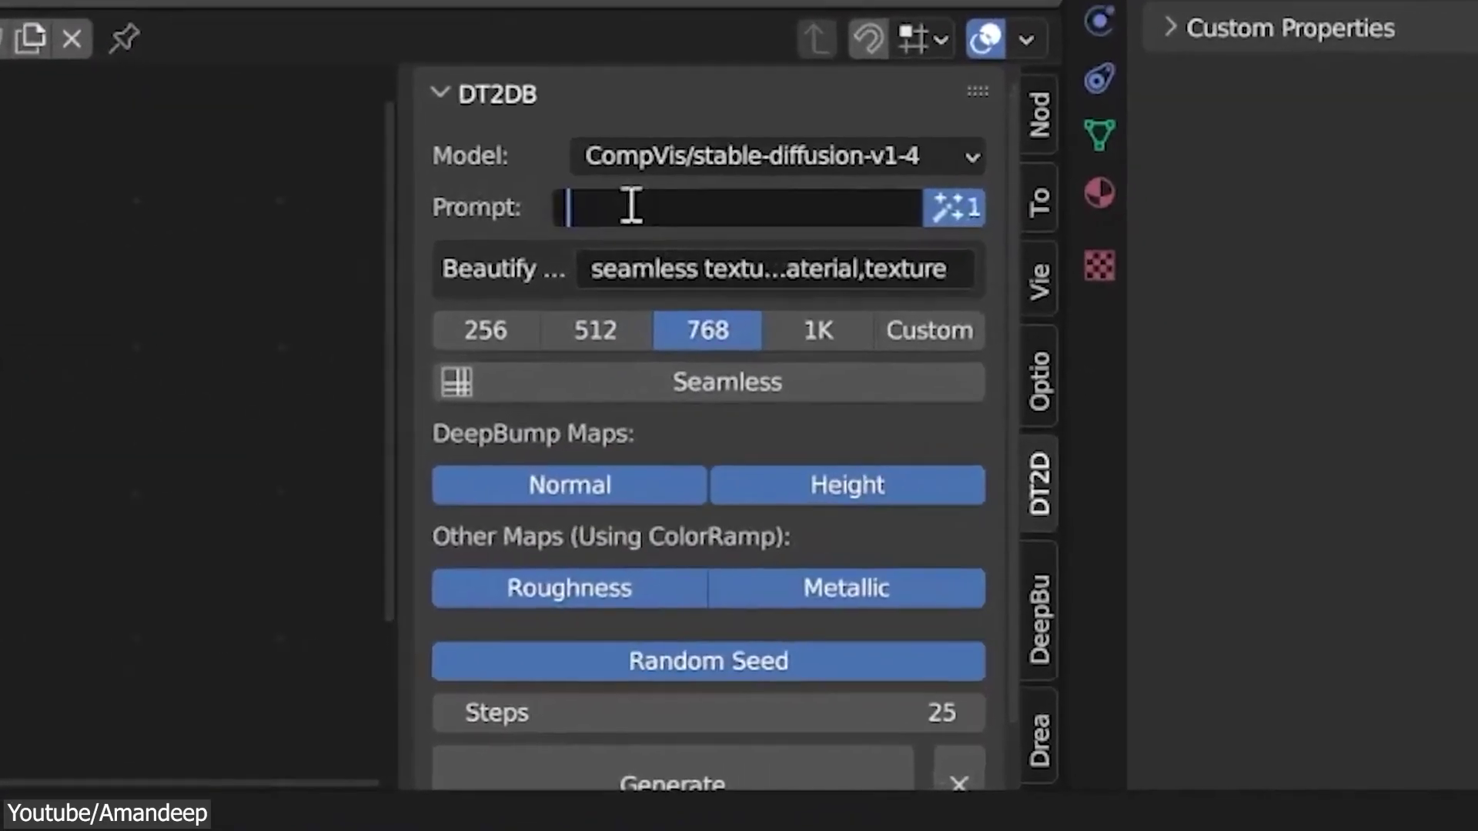
text(wood floor)
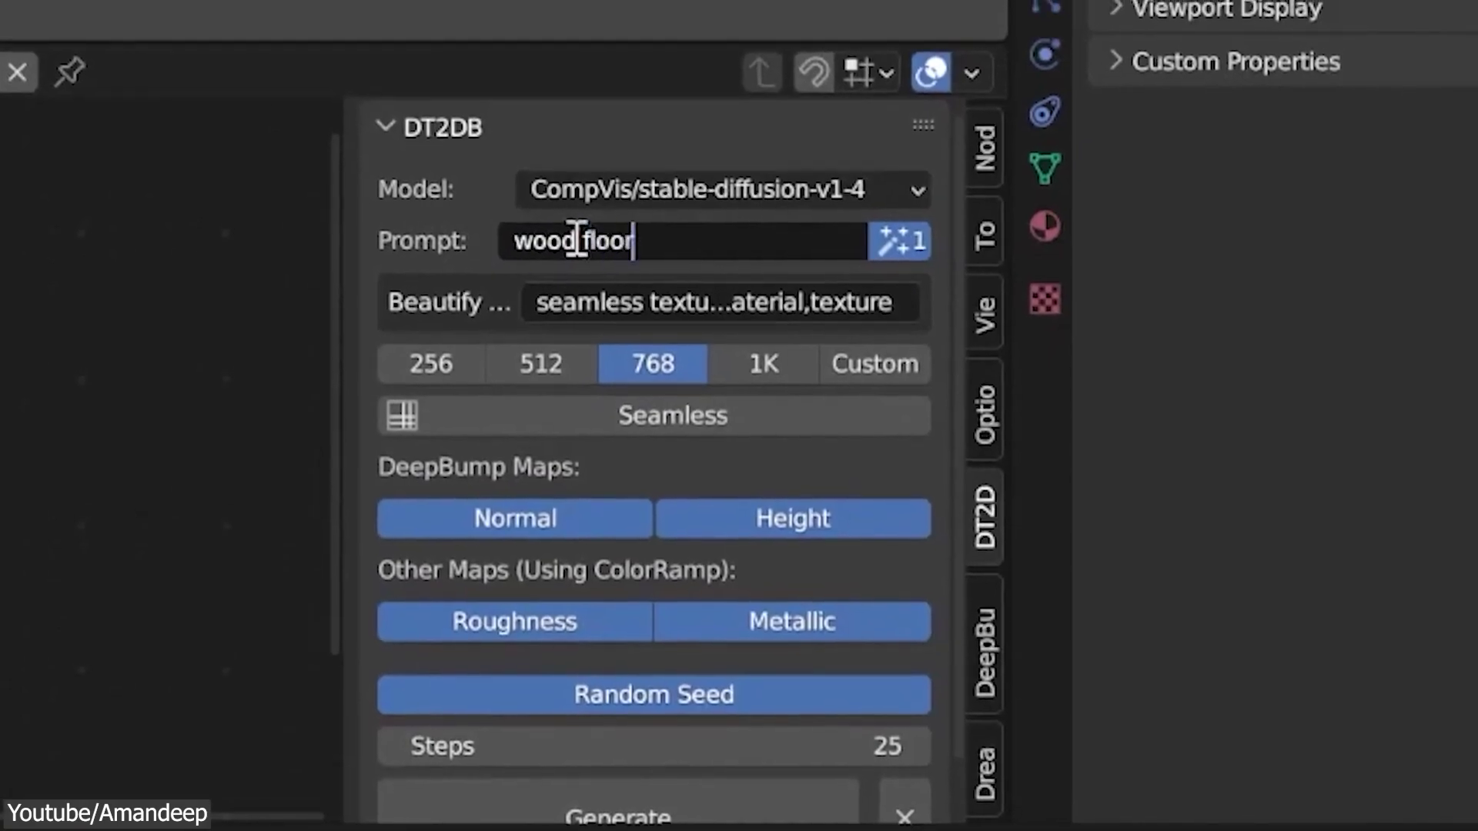
key(Return)
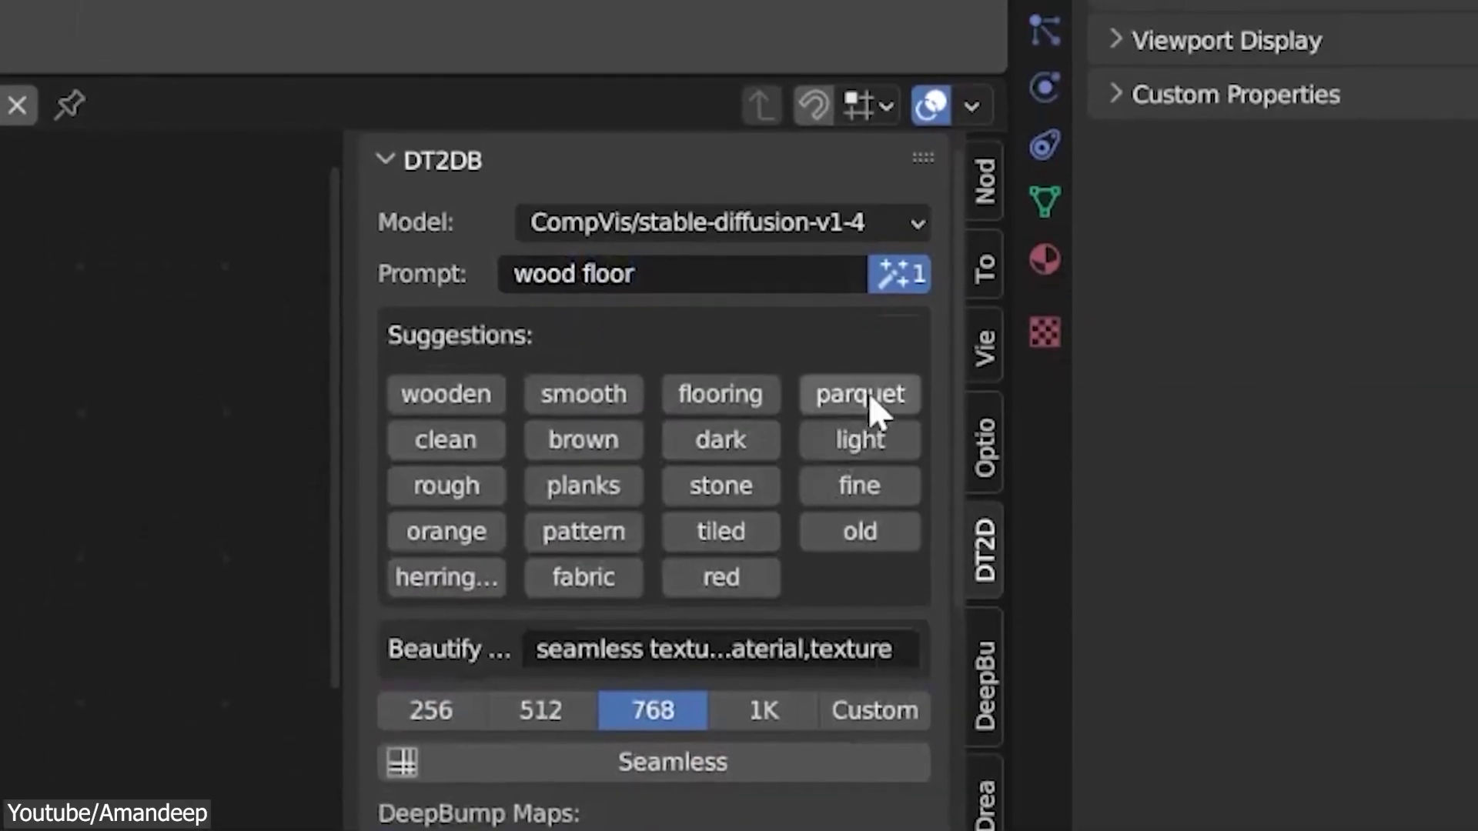
click(867, 362)
Set the texture to 512, make it seamless, and turn off the metallic map.
scroll(728, 381, down, 5)
click(589, 497)
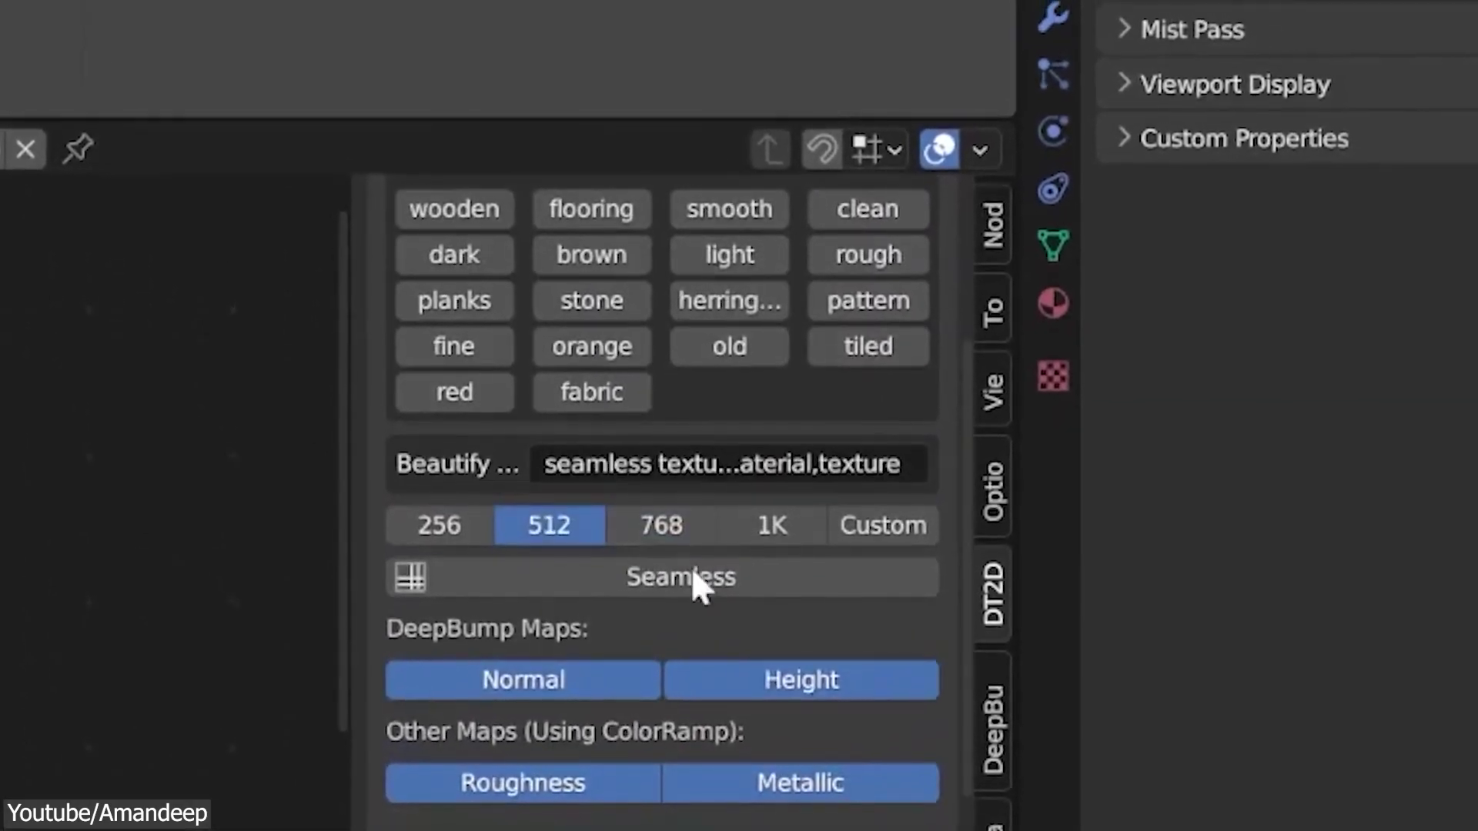
click(681, 530)
scroll(739, 524, down, 3)
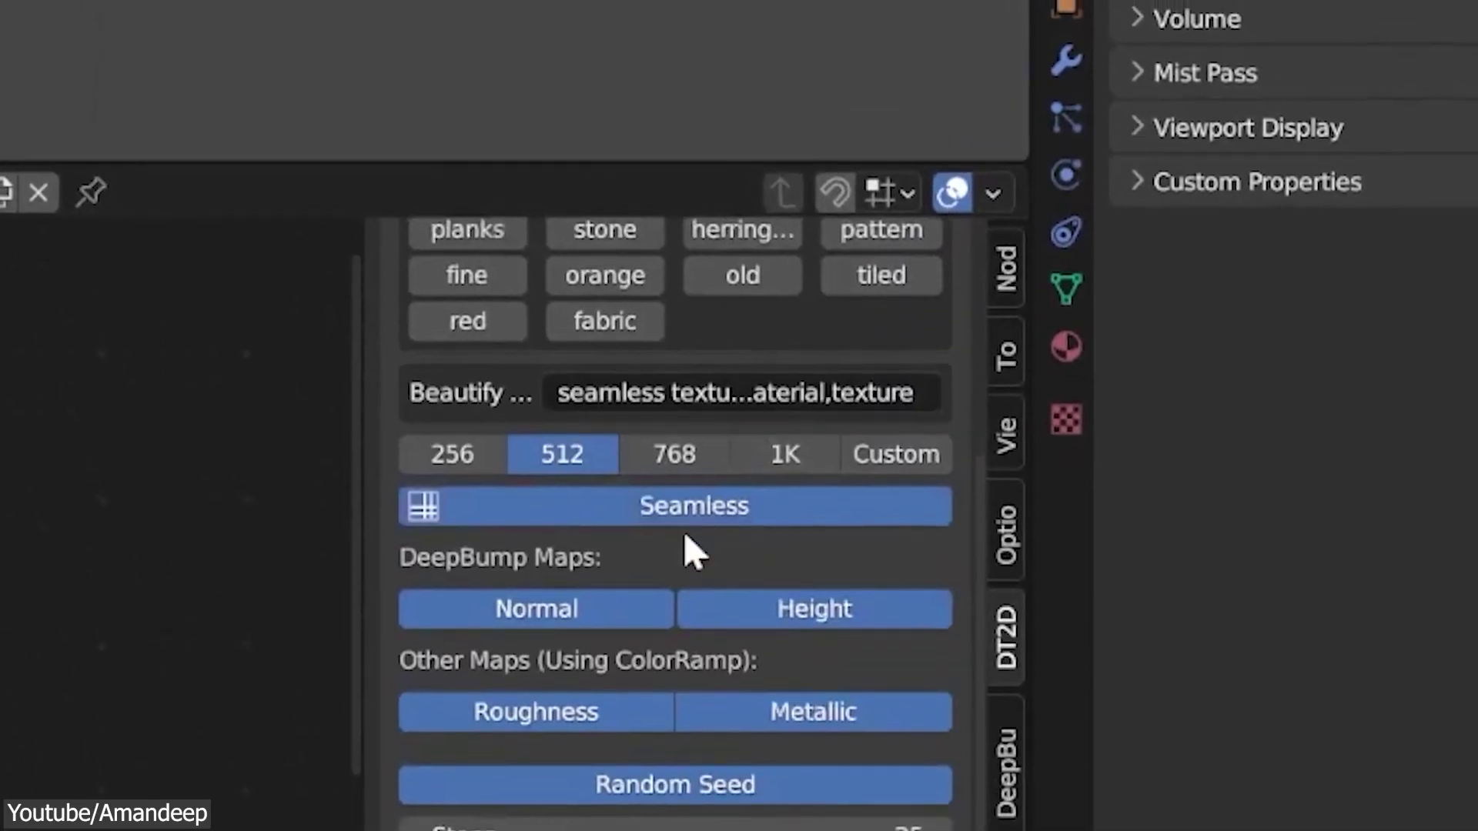
click(762, 721)
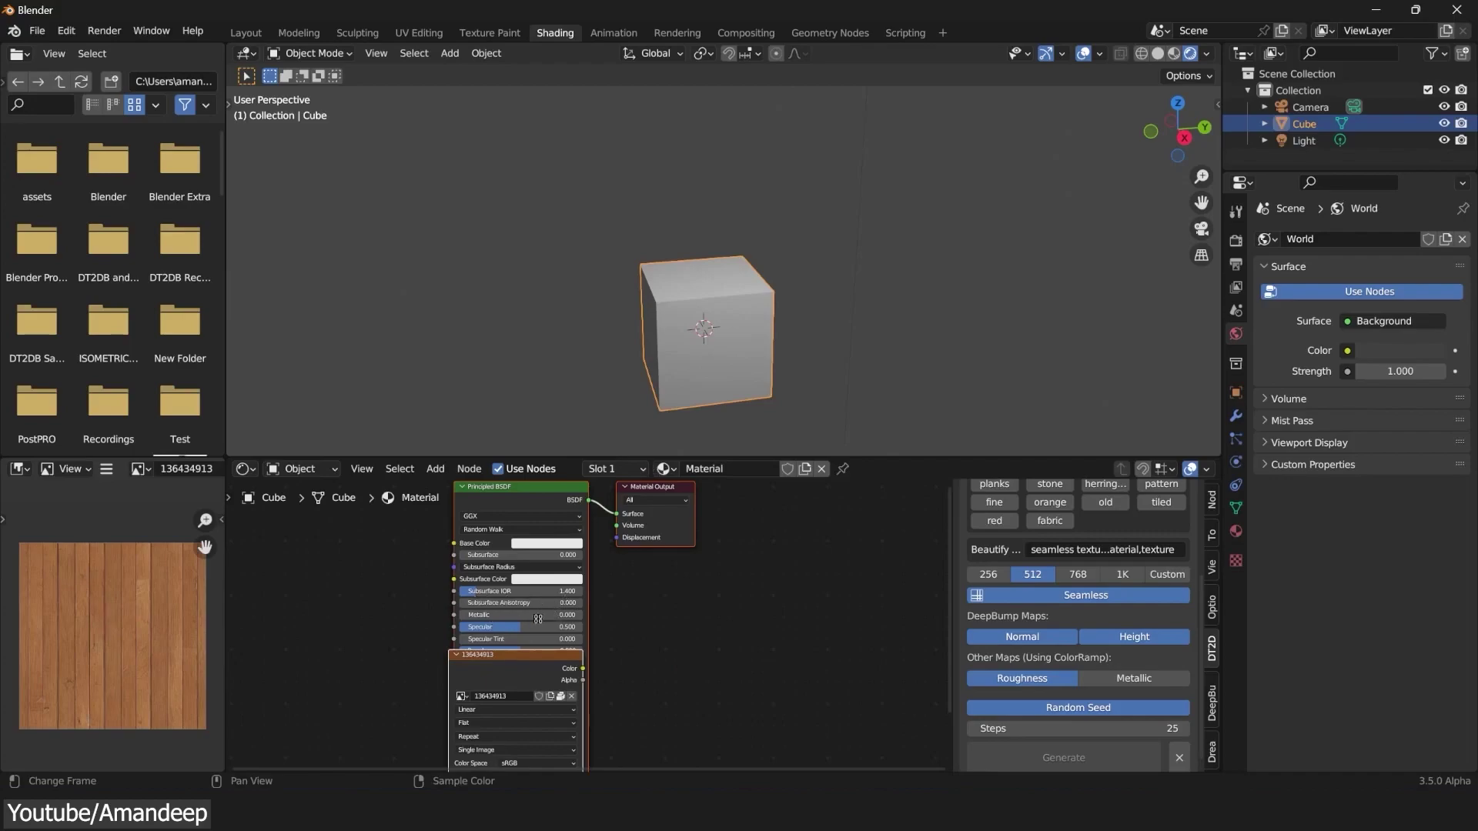
Pan and zoom the Shader Editor to bring the Principled BSDF inputs into view.
scroll(753, 327, up, 4)
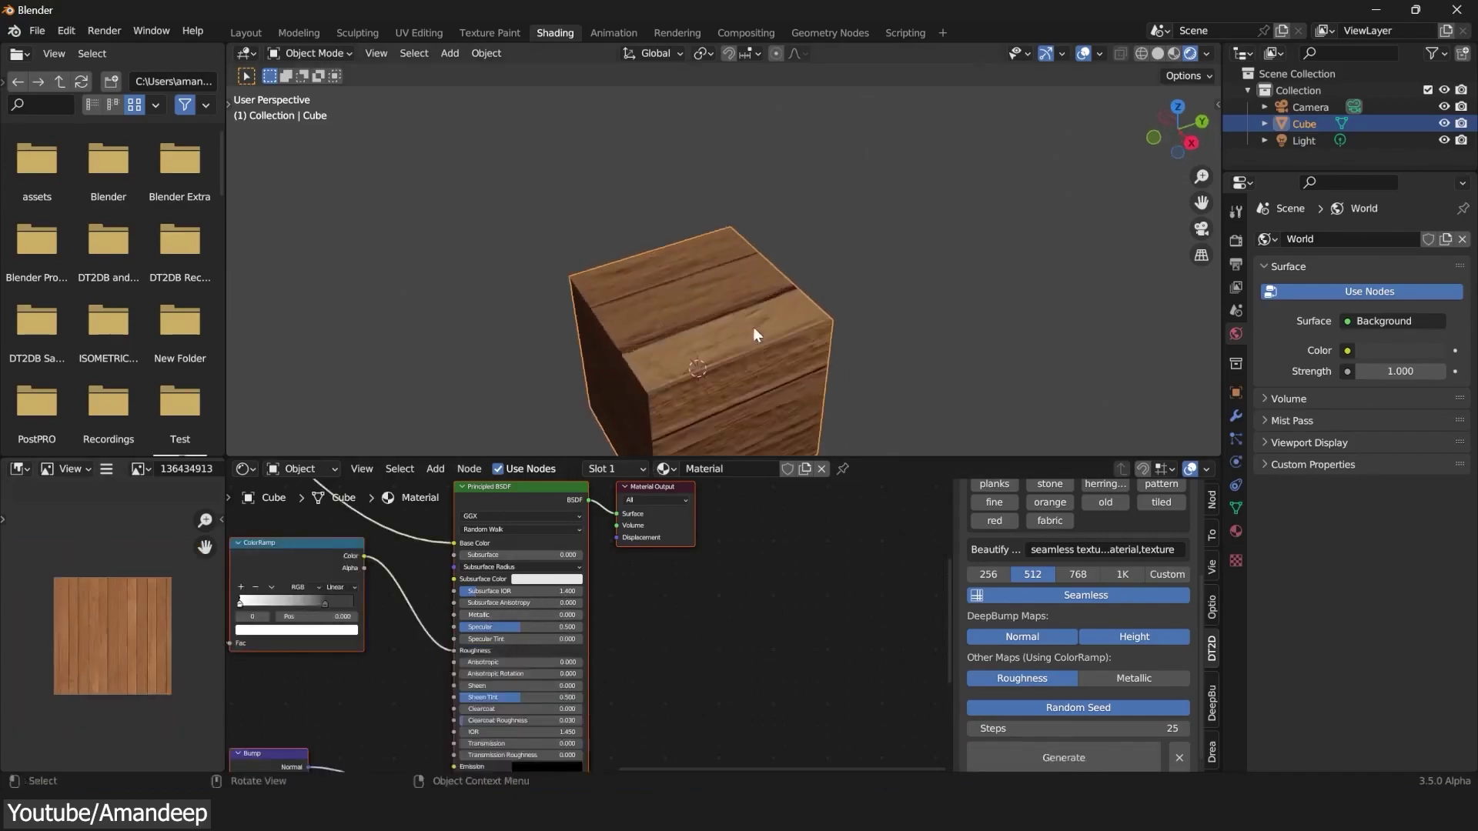
scroll(481, 574, down, 6)
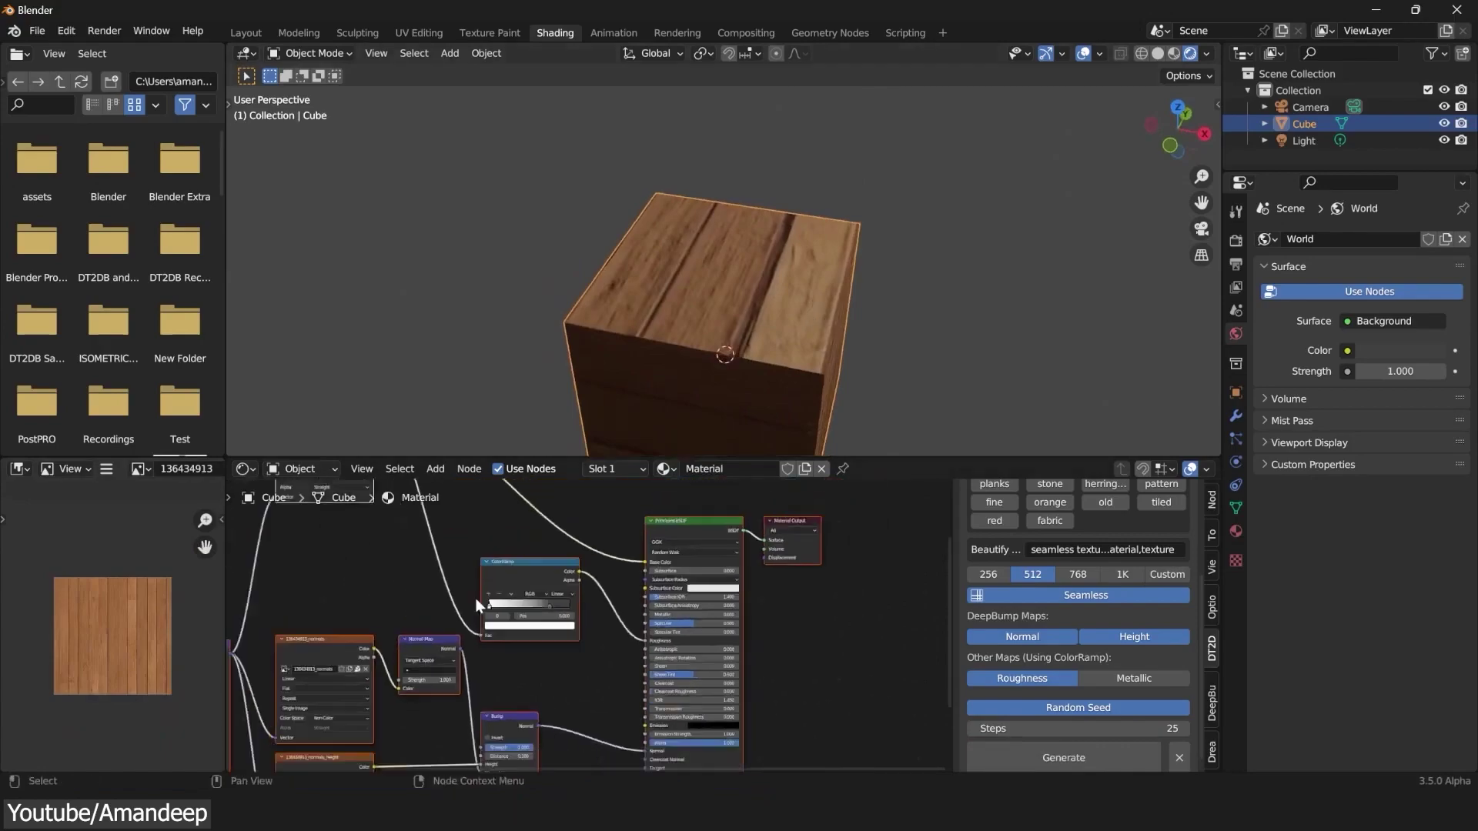
scroll(695, 579, up, 2)
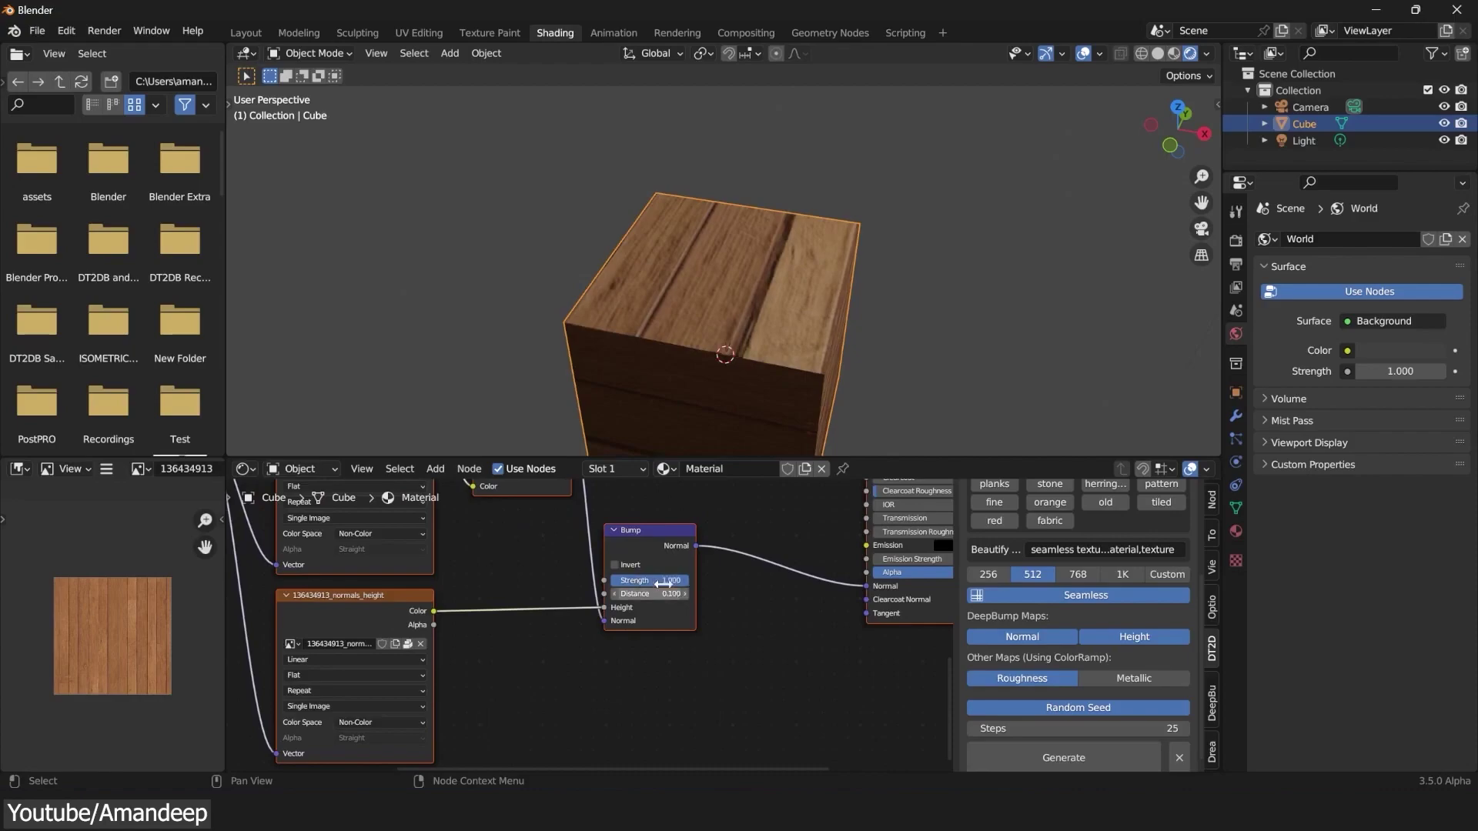
middle_drag(664, 585, 418, 622)
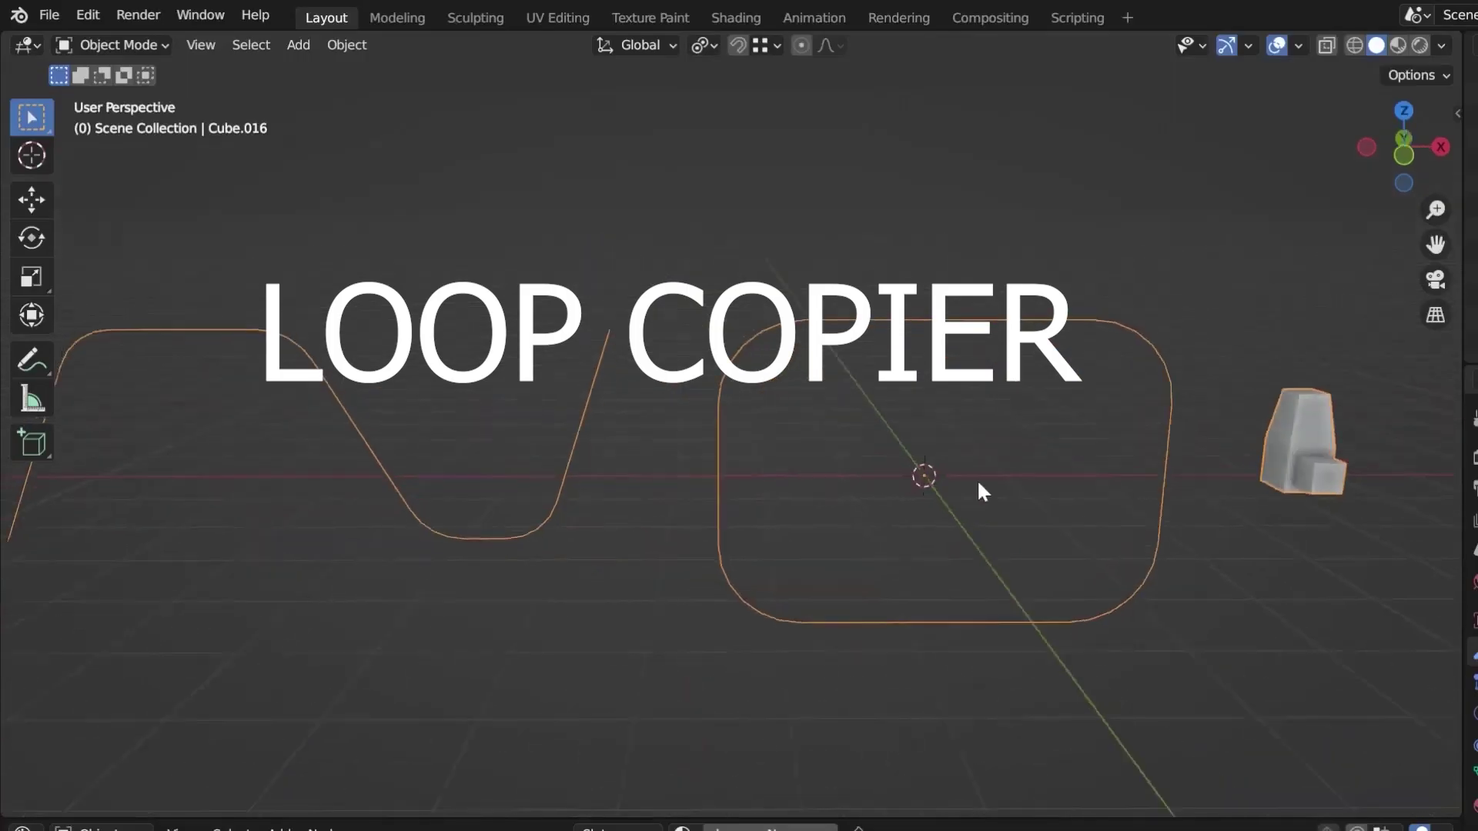
Set the rounded loop as the Loop Copier edge loop and copy the block around it.
click(983, 400)
key(l)
click(277, 394)
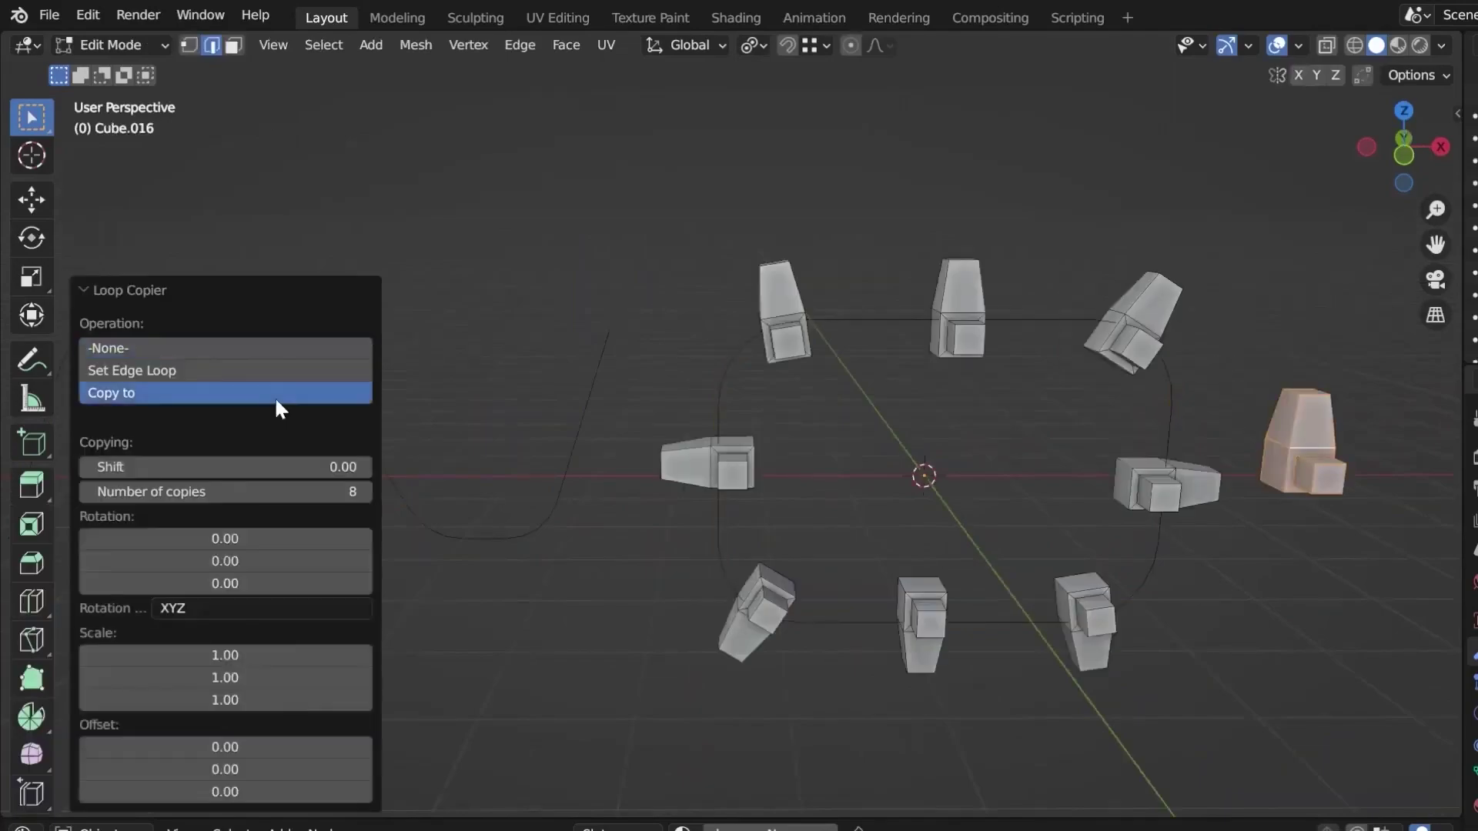
Tune Shift, copy count, rotation and Y offset to get 31 copies rotated 91.60°.
drag(223, 467, 285, 466)
drag(193, 562, 297, 579)
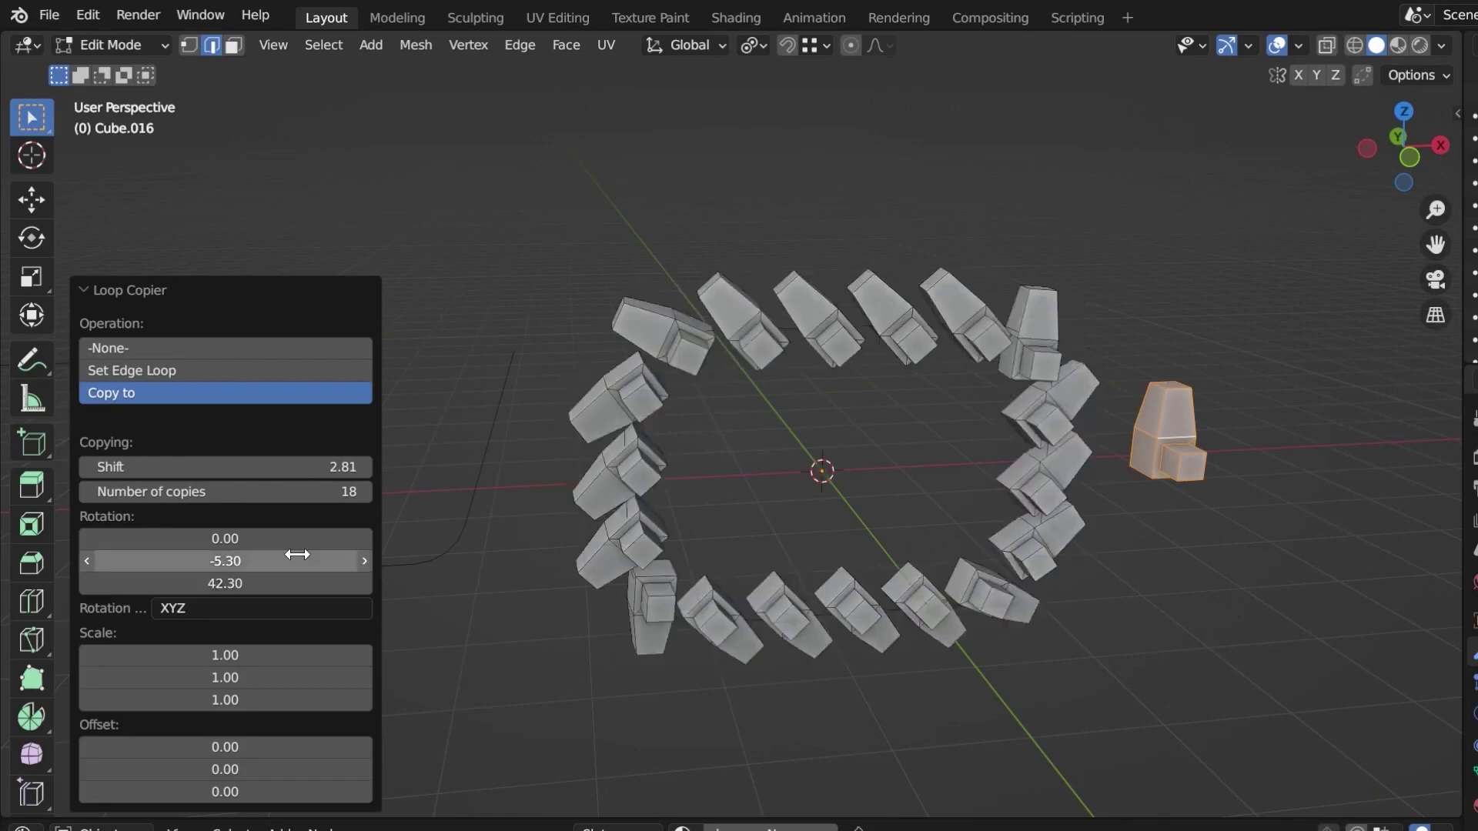
drag(231, 467, 162, 467)
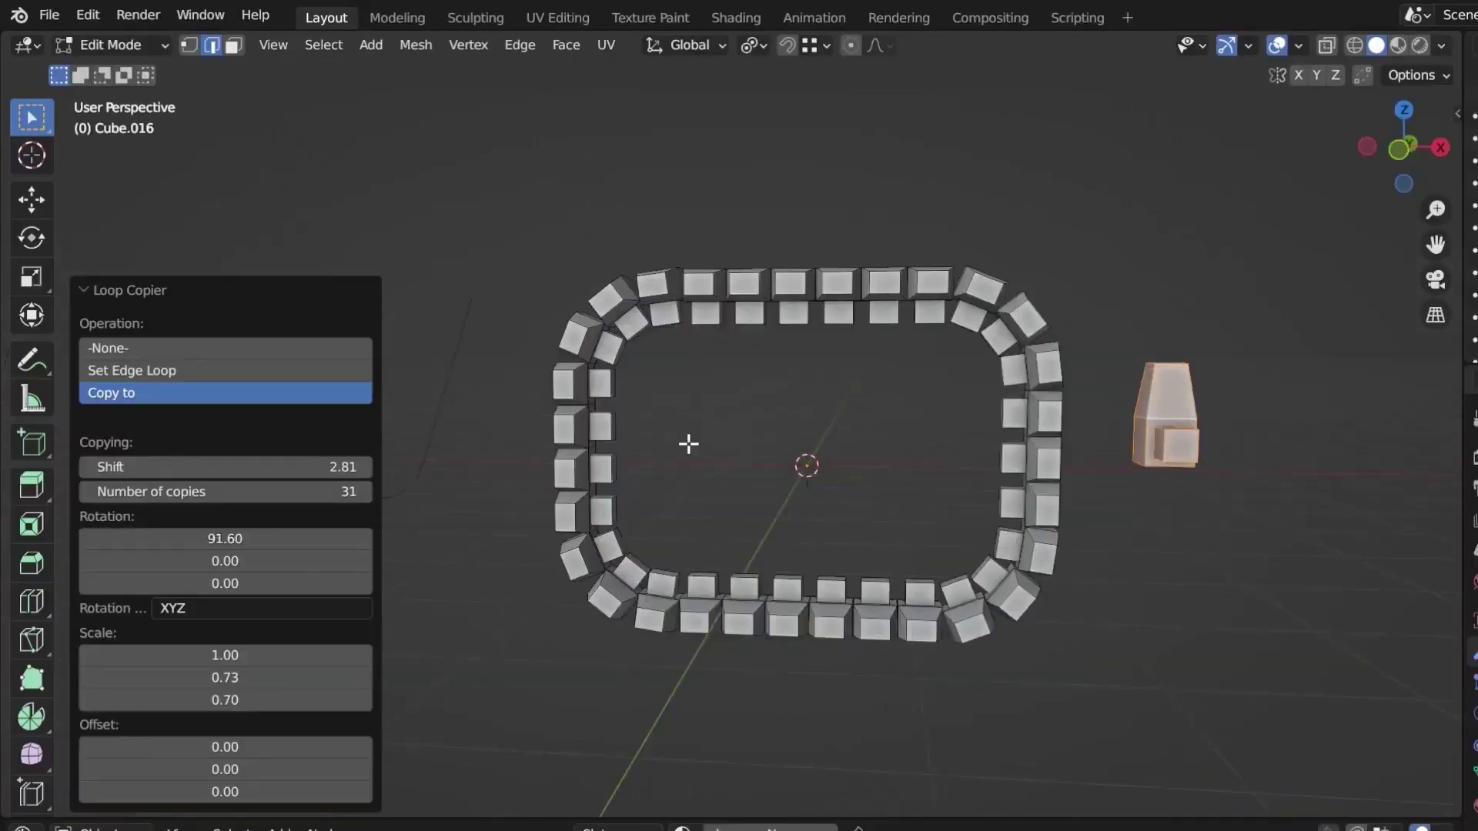
drag(223, 466, 254, 467)
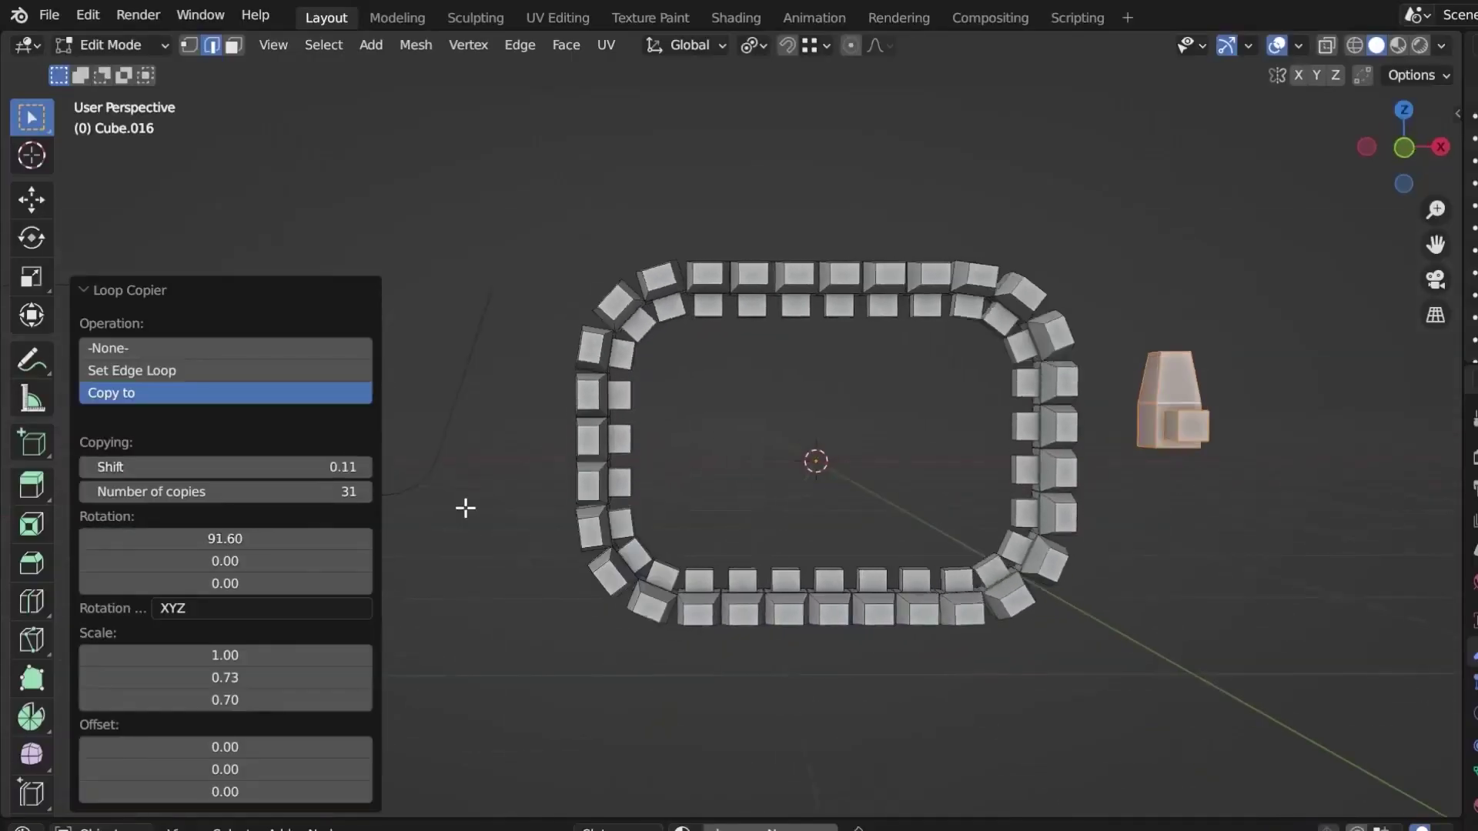
middle_drag(465, 508, 493, 493)
mouse_move(225, 769)
mouse_down()
mouse_move(254, 769)
mouse_move(225, 769)
mouse_up()
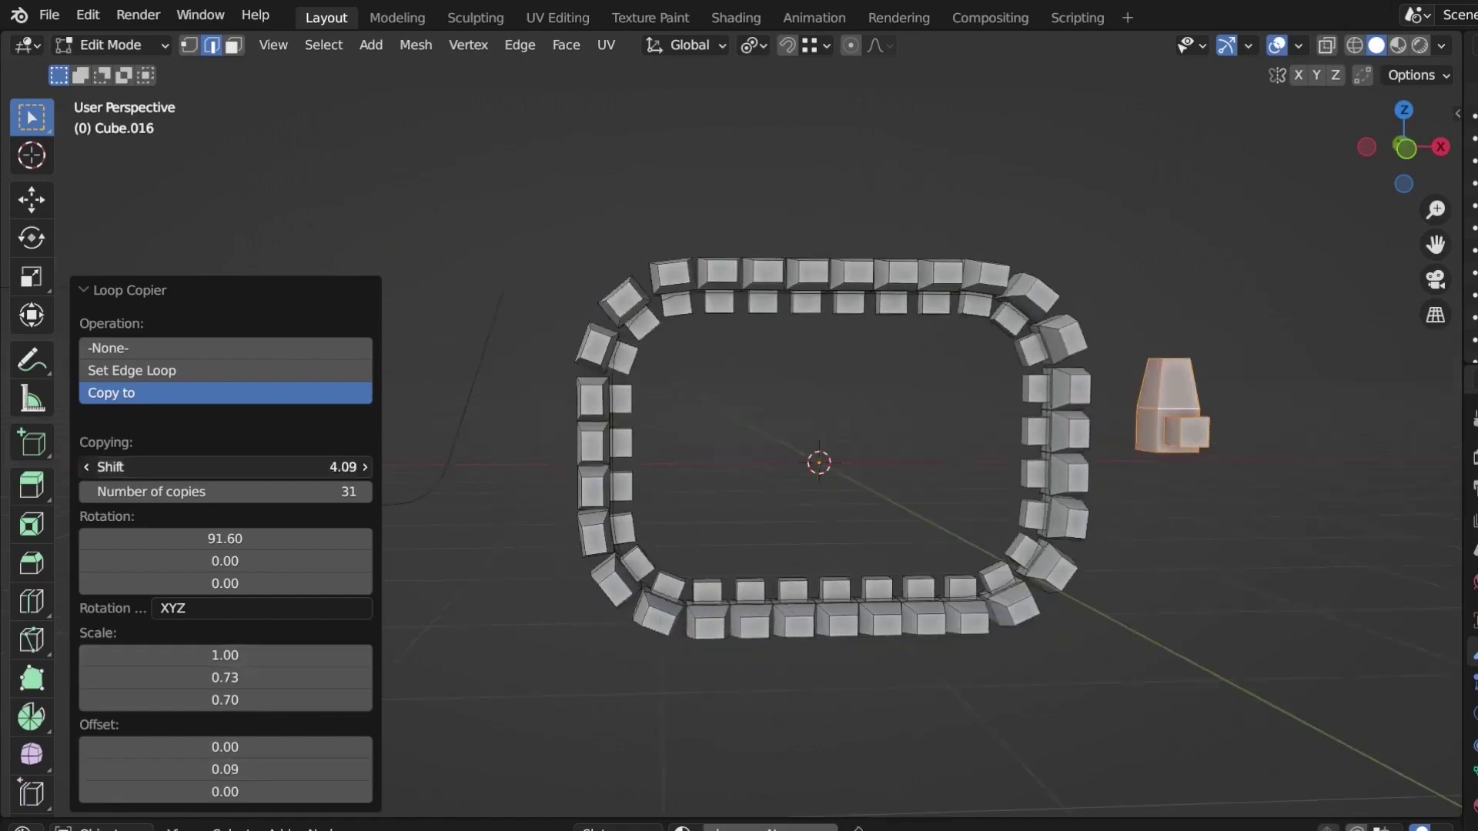
middle_drag(693, 400, 824, 409)
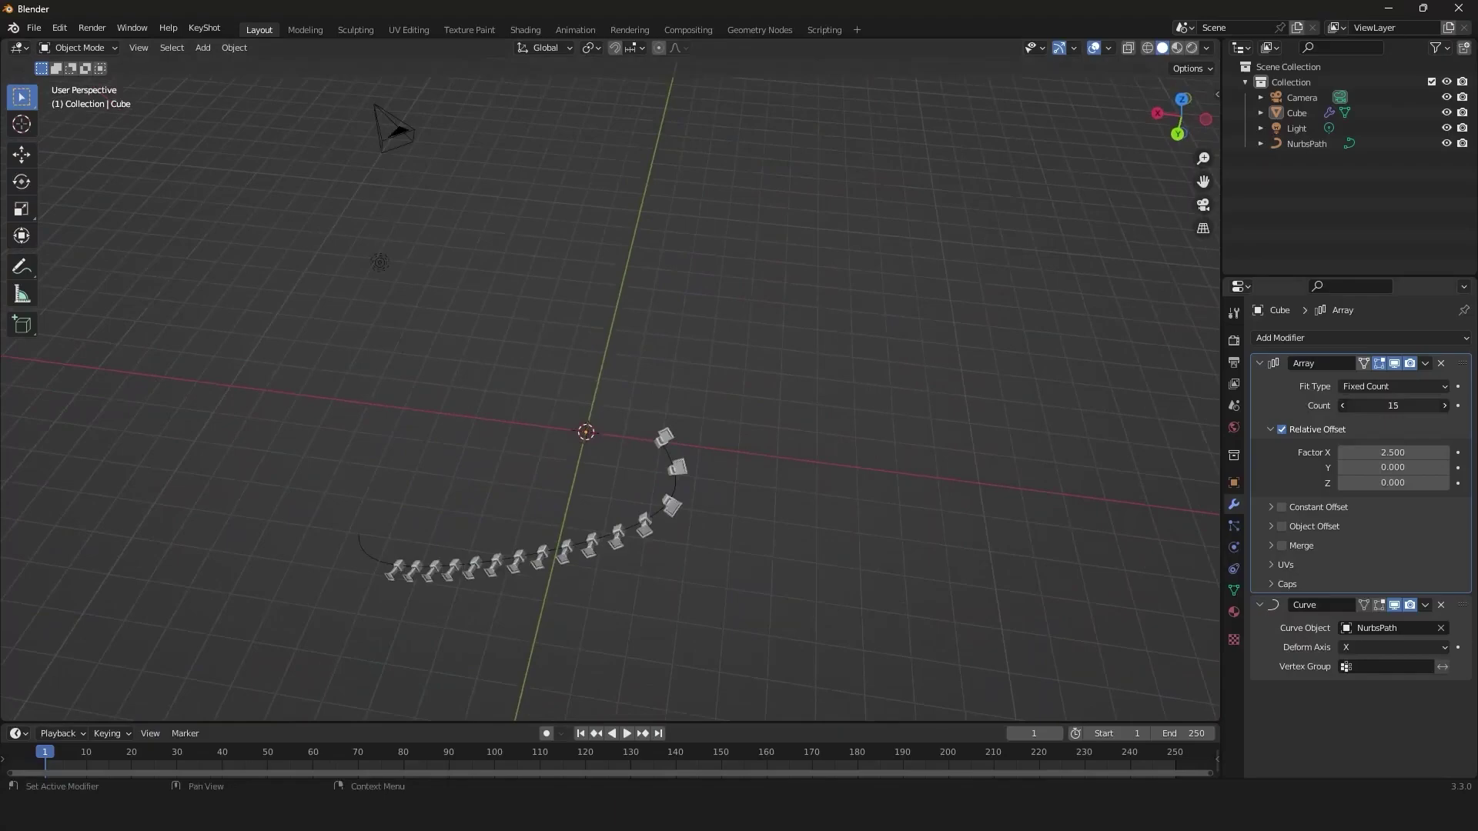
Duplicate the wavy curve and copy the block along it with Loop Copier.
middle_drag(693, 416, 762, 361)
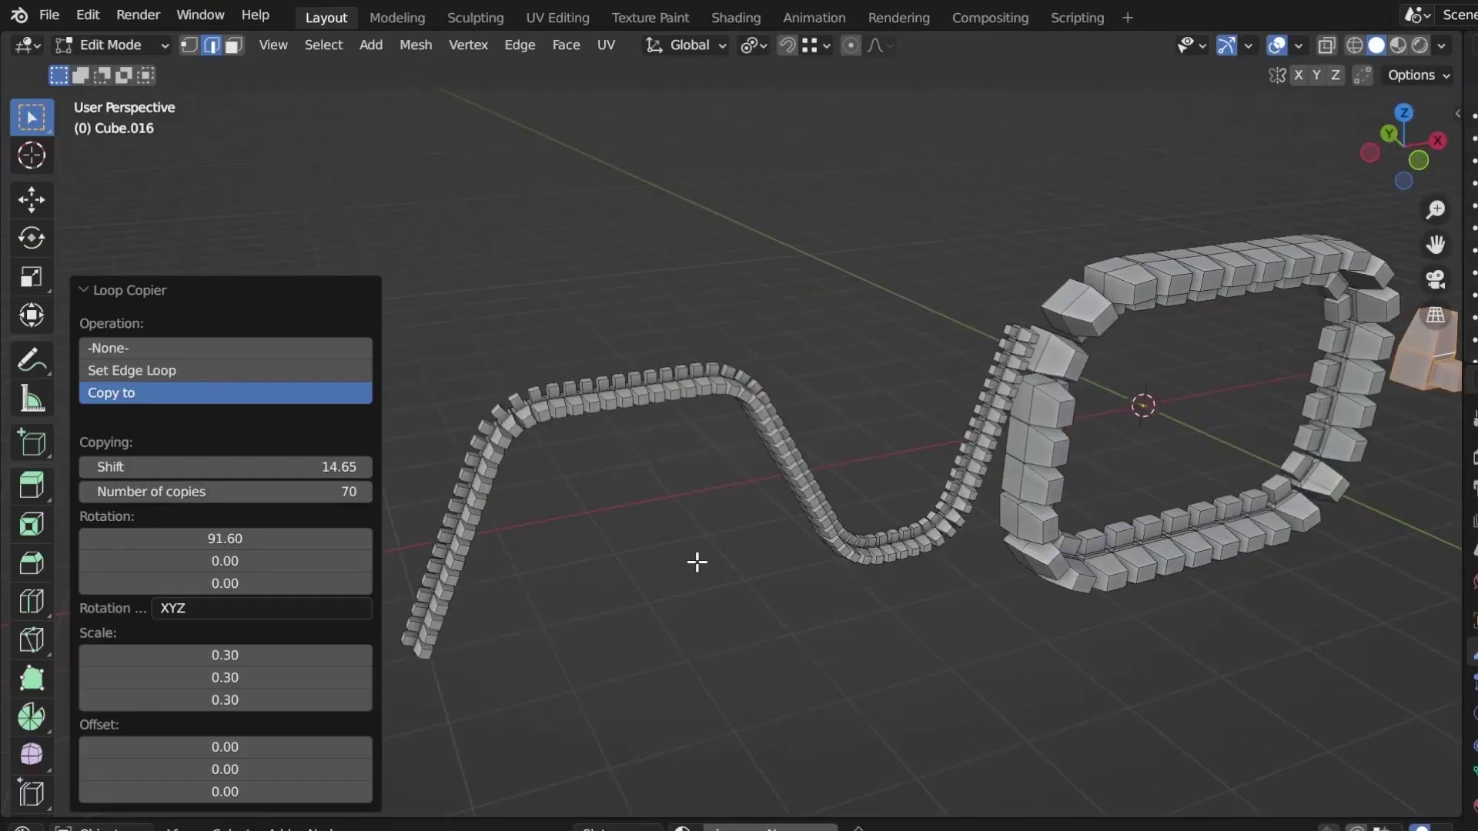
key(ctrl+z)
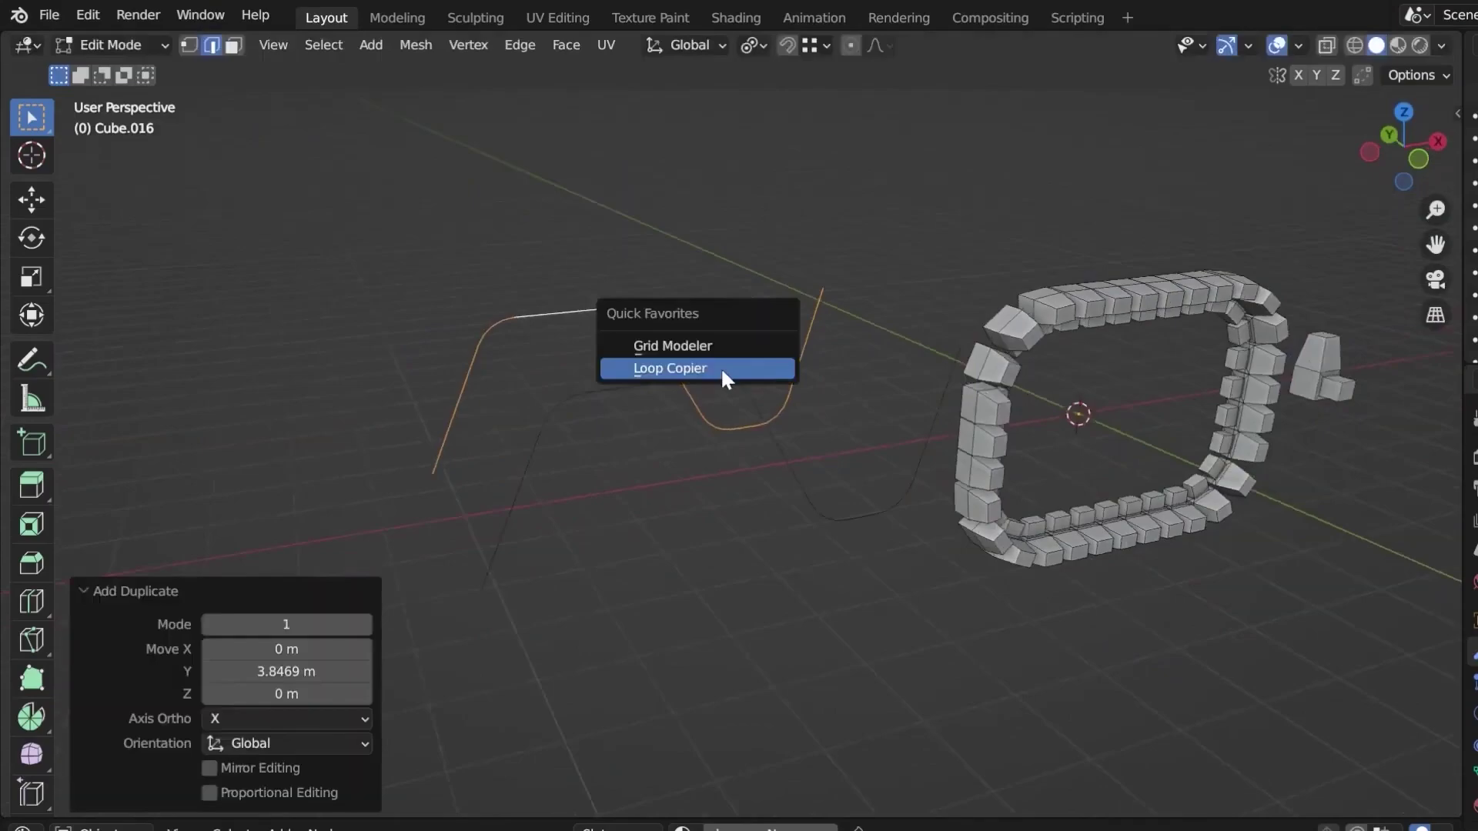
click(723, 377)
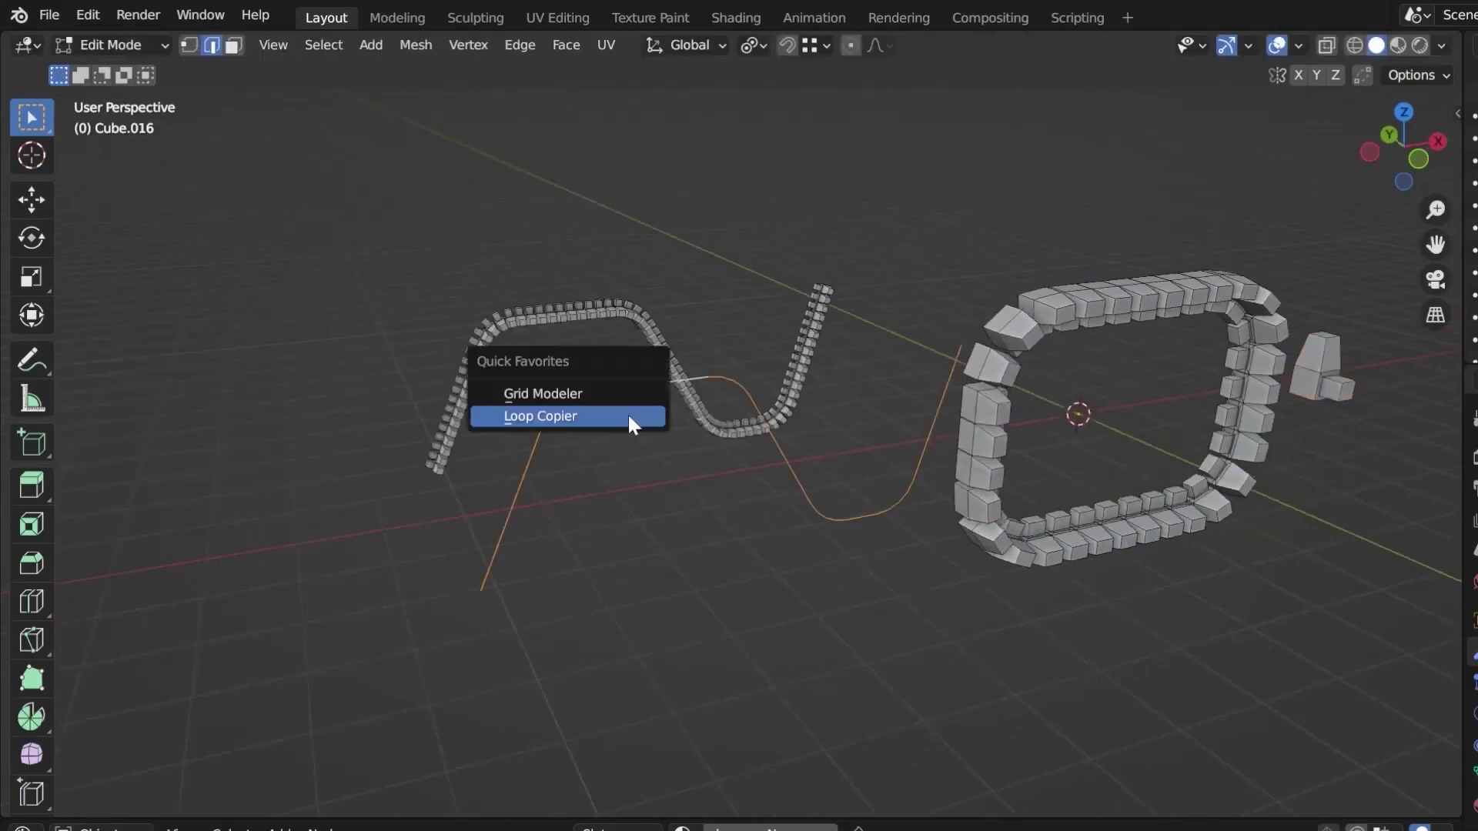
click(568, 416)
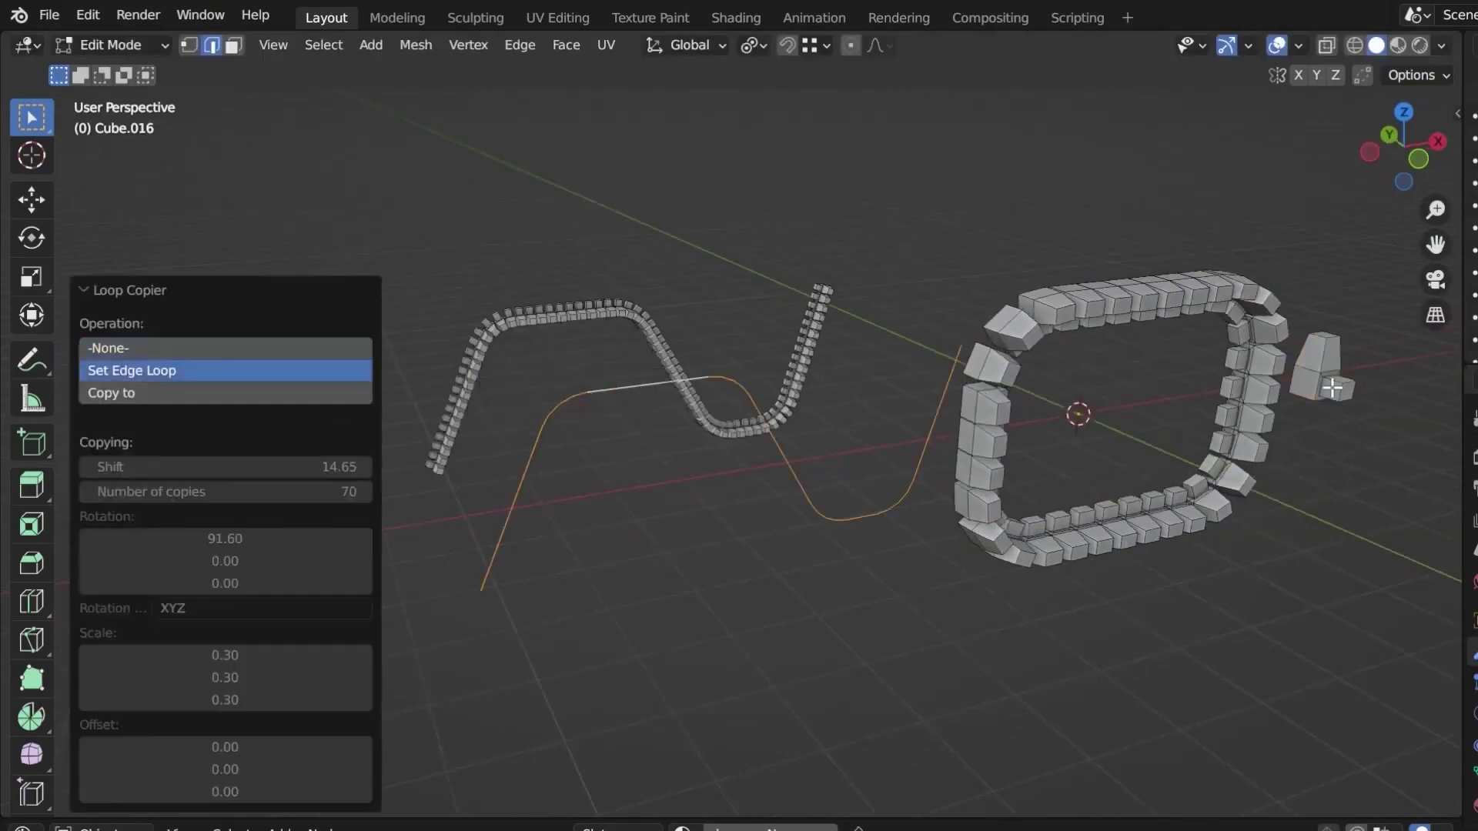
click(297, 391)
Wrap the tank's tread loop with track link copies rotated 90° around X.
middle_drag(729, 580, 943, 619)
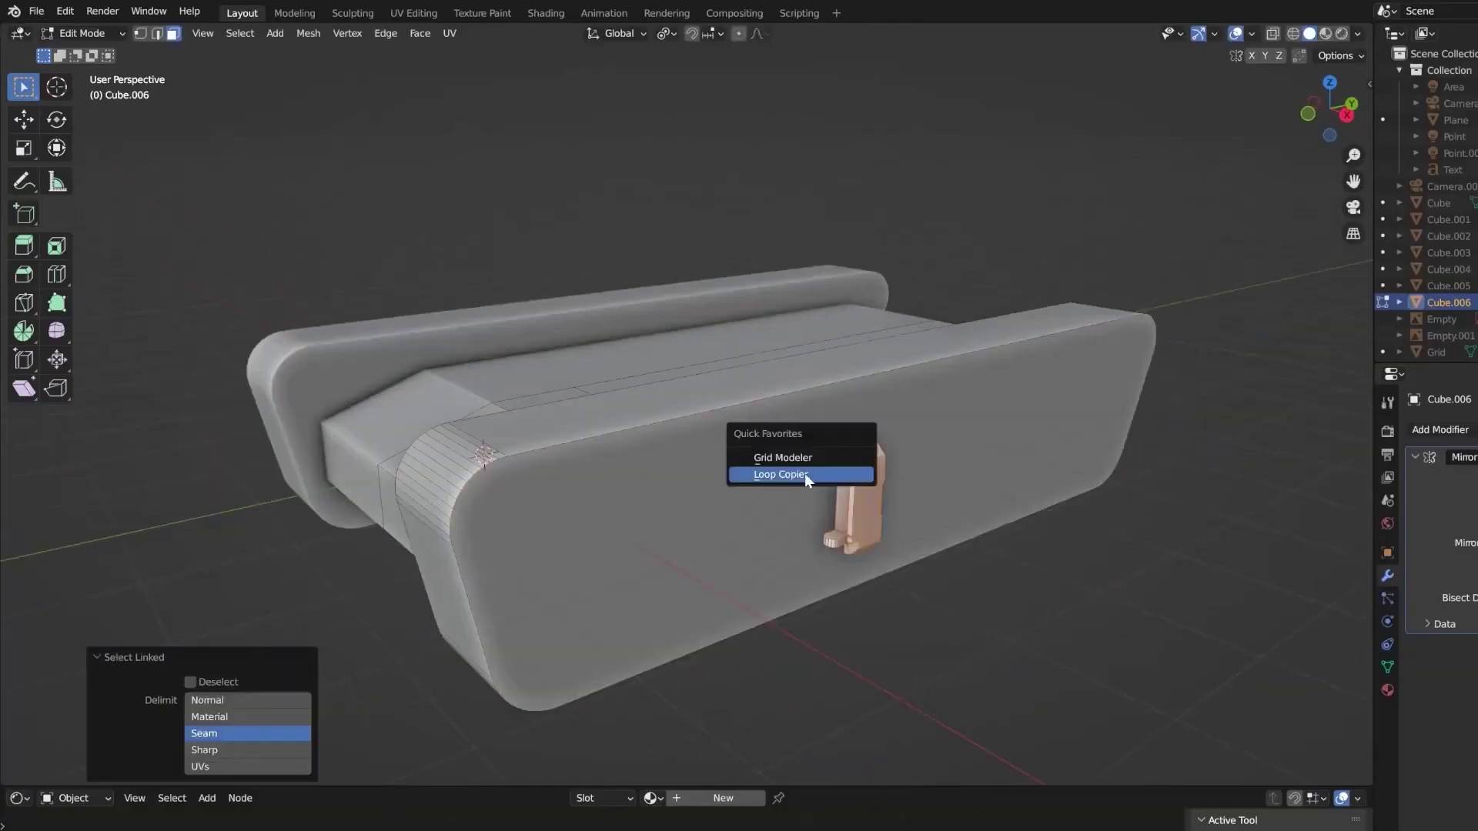
click(805, 473)
drag(200, 579, 200, 580)
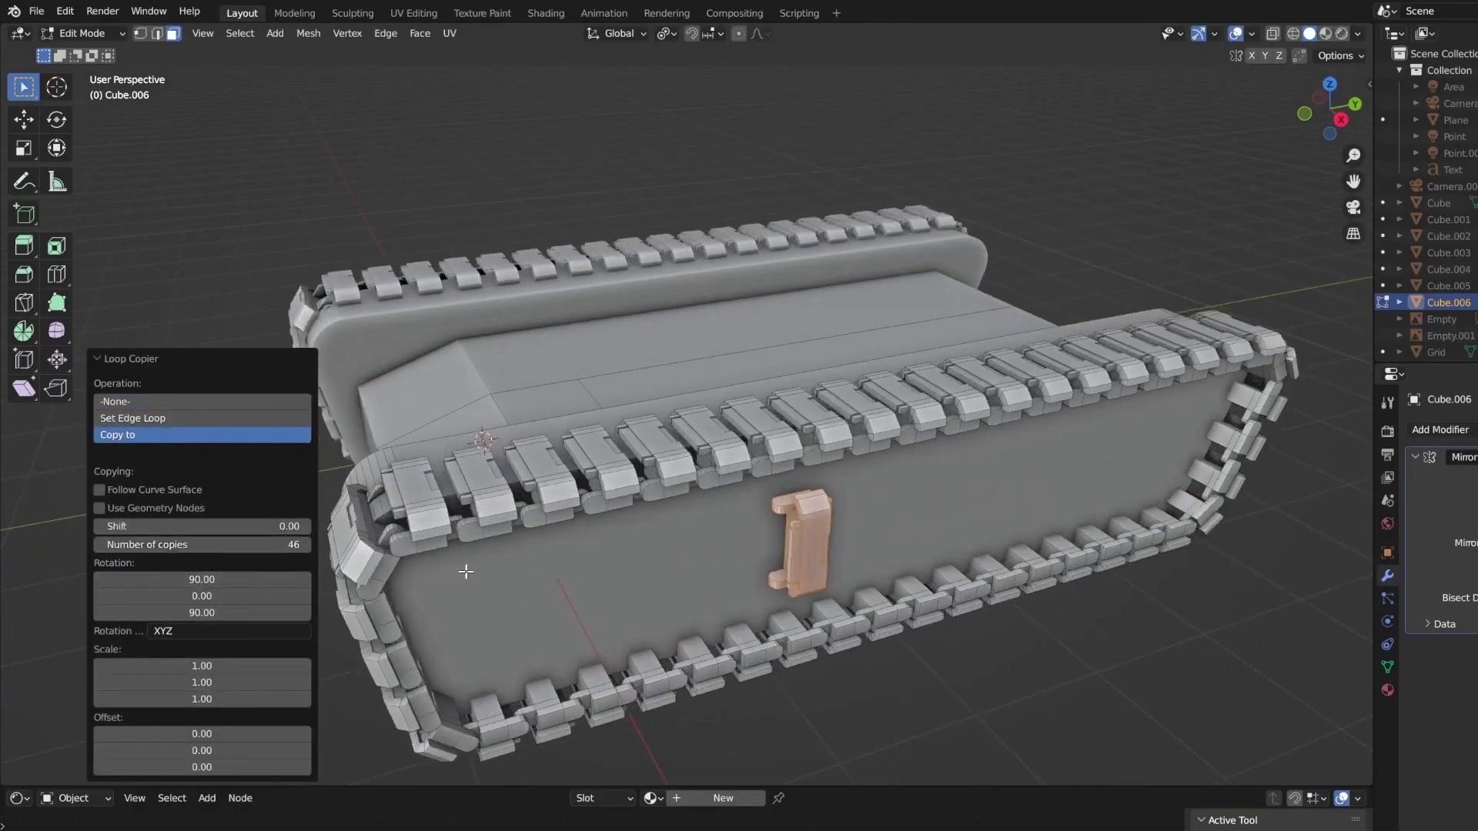
Add more track links, set Scale to 0.5, and lower Shift to about 11.62.
drag(185, 751, 202, 750)
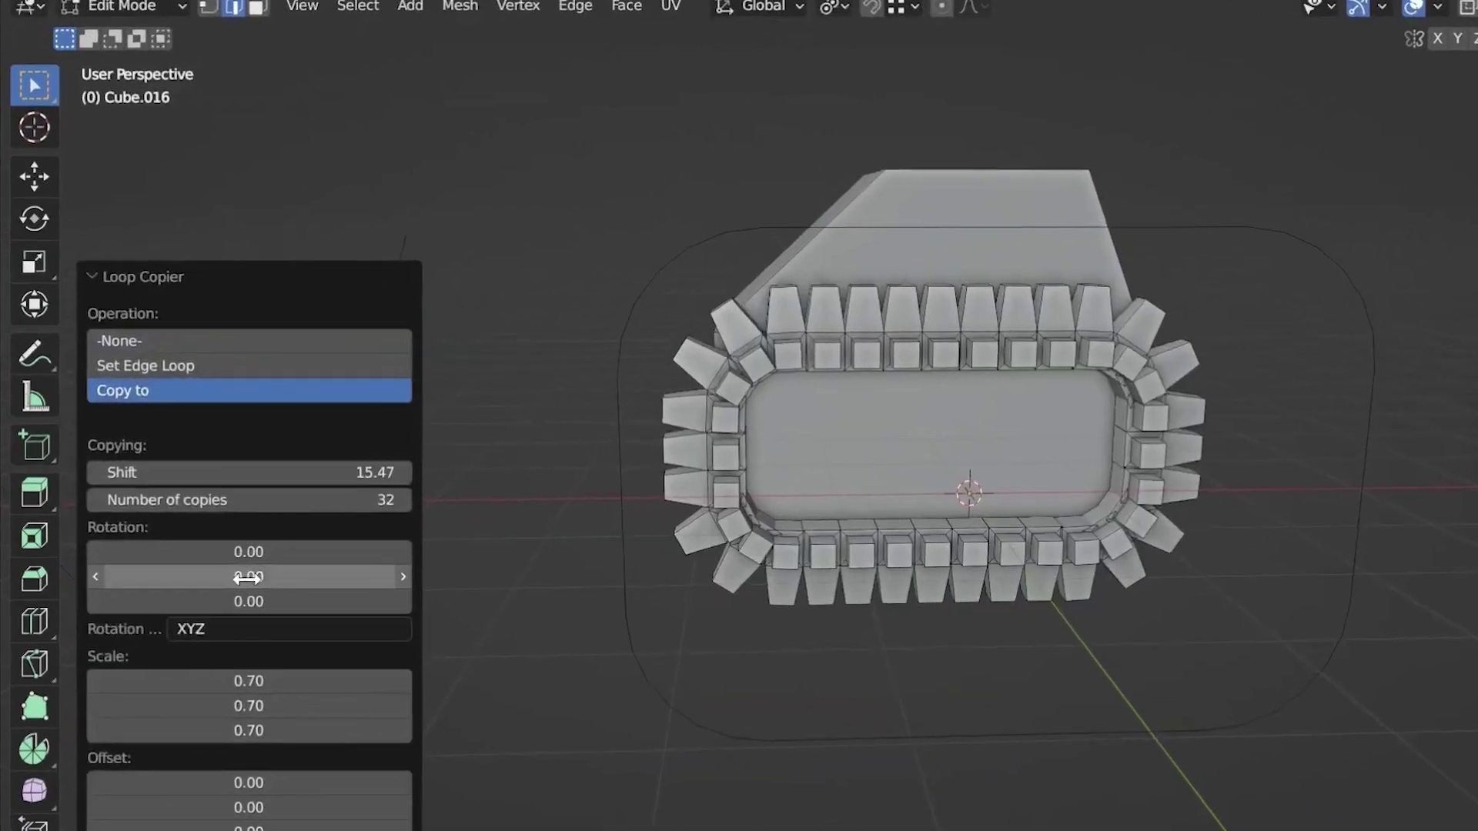
drag(247, 677, 247, 729)
text(0.5)
key(Return)
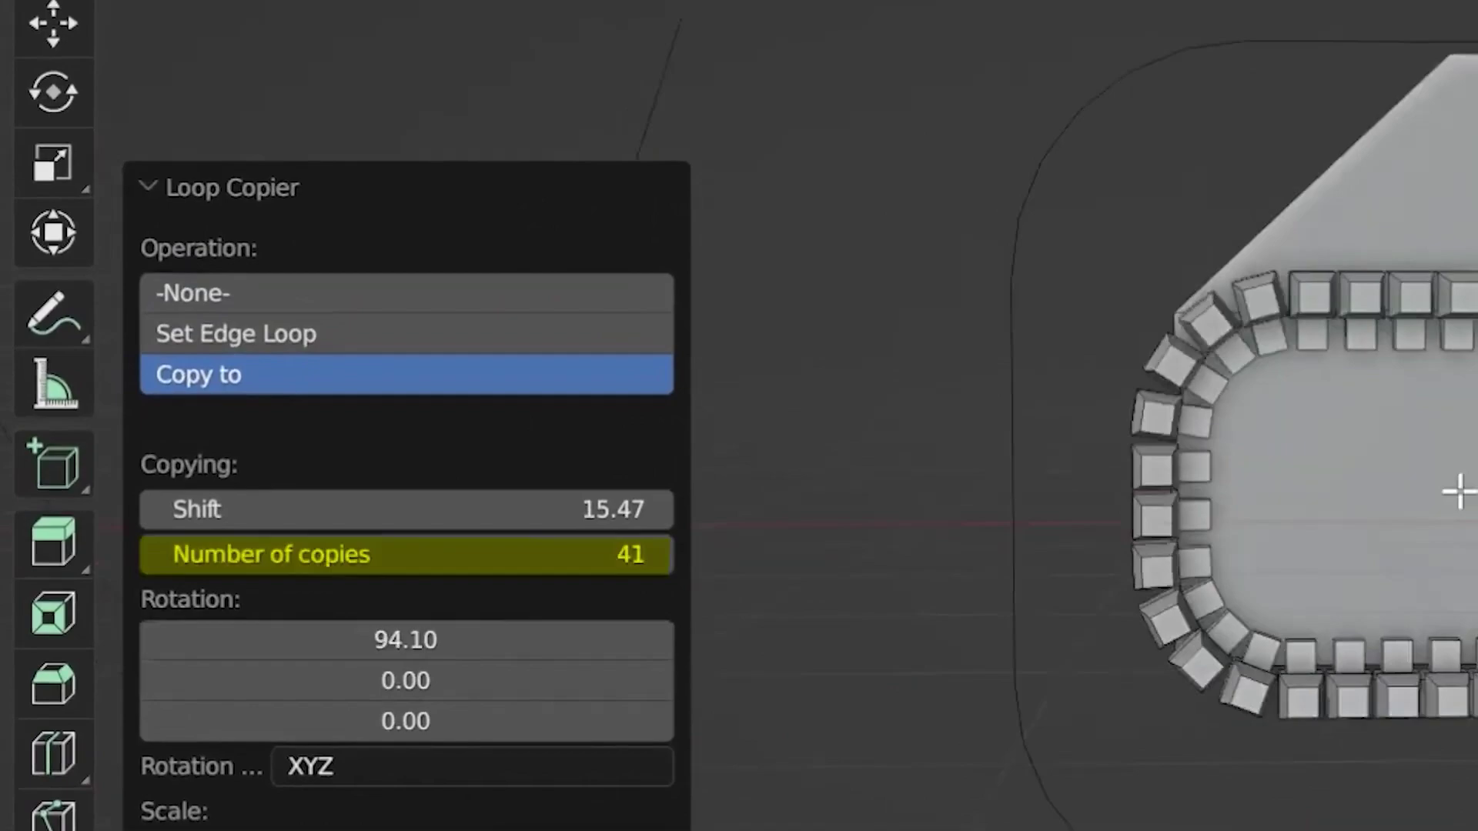
middle_drag(1459, 491, 1401, 455)
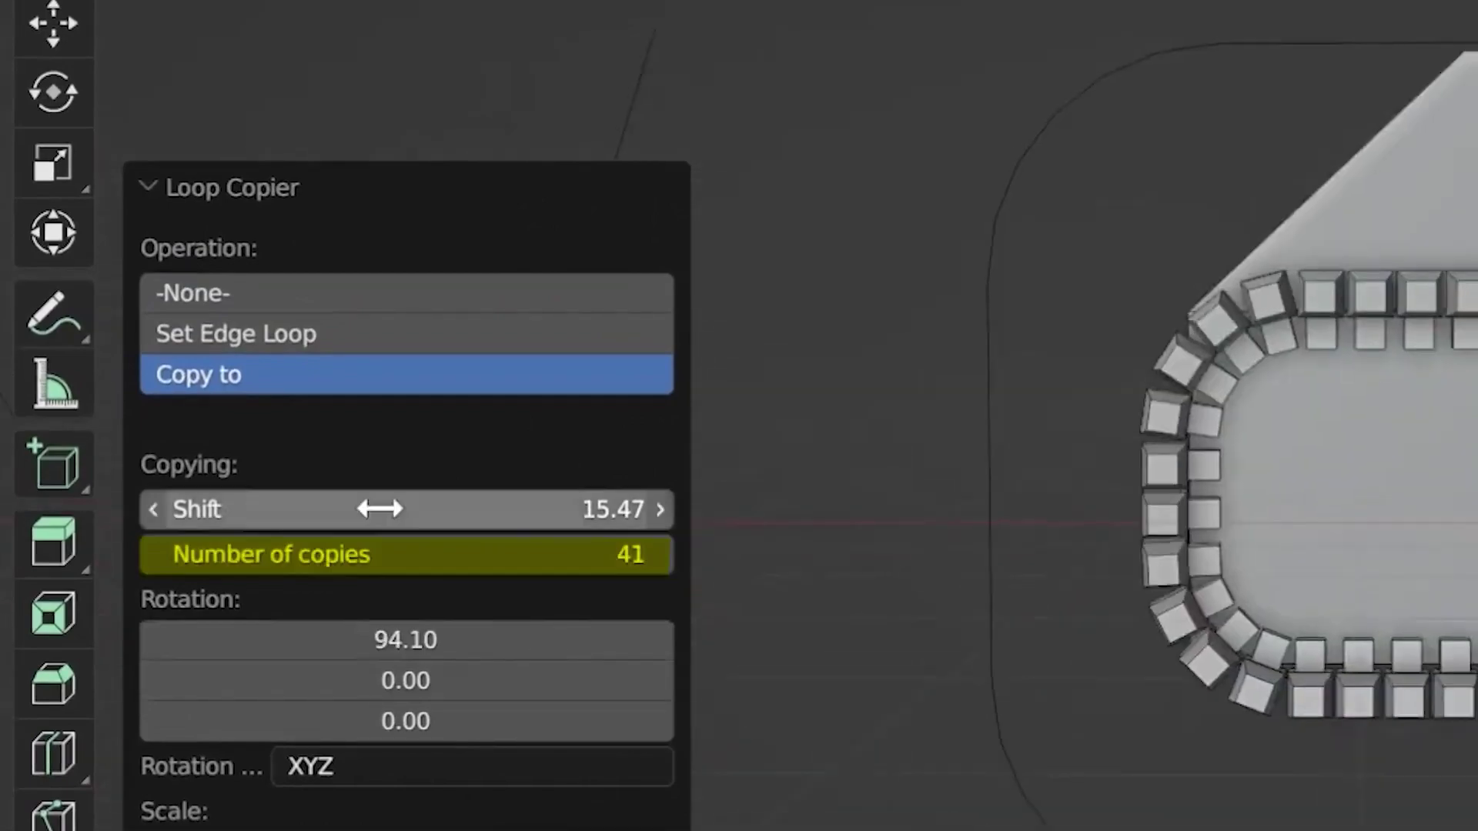
drag(380, 509, 320, 509)
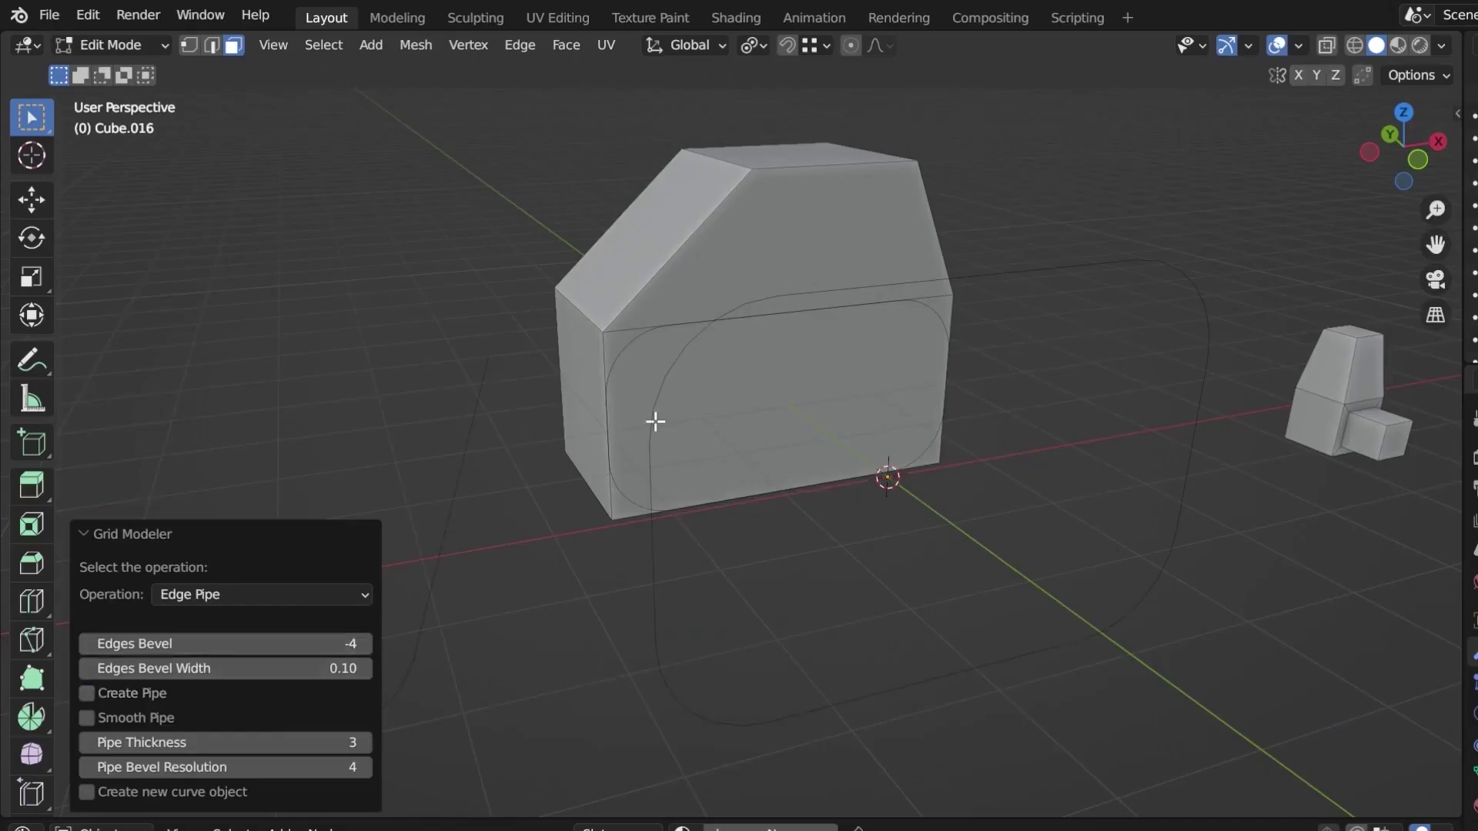
Select the rounded loop's edges and copy the ring along the curve at 0.1 scale.
key(2)
alt+click(642, 359)
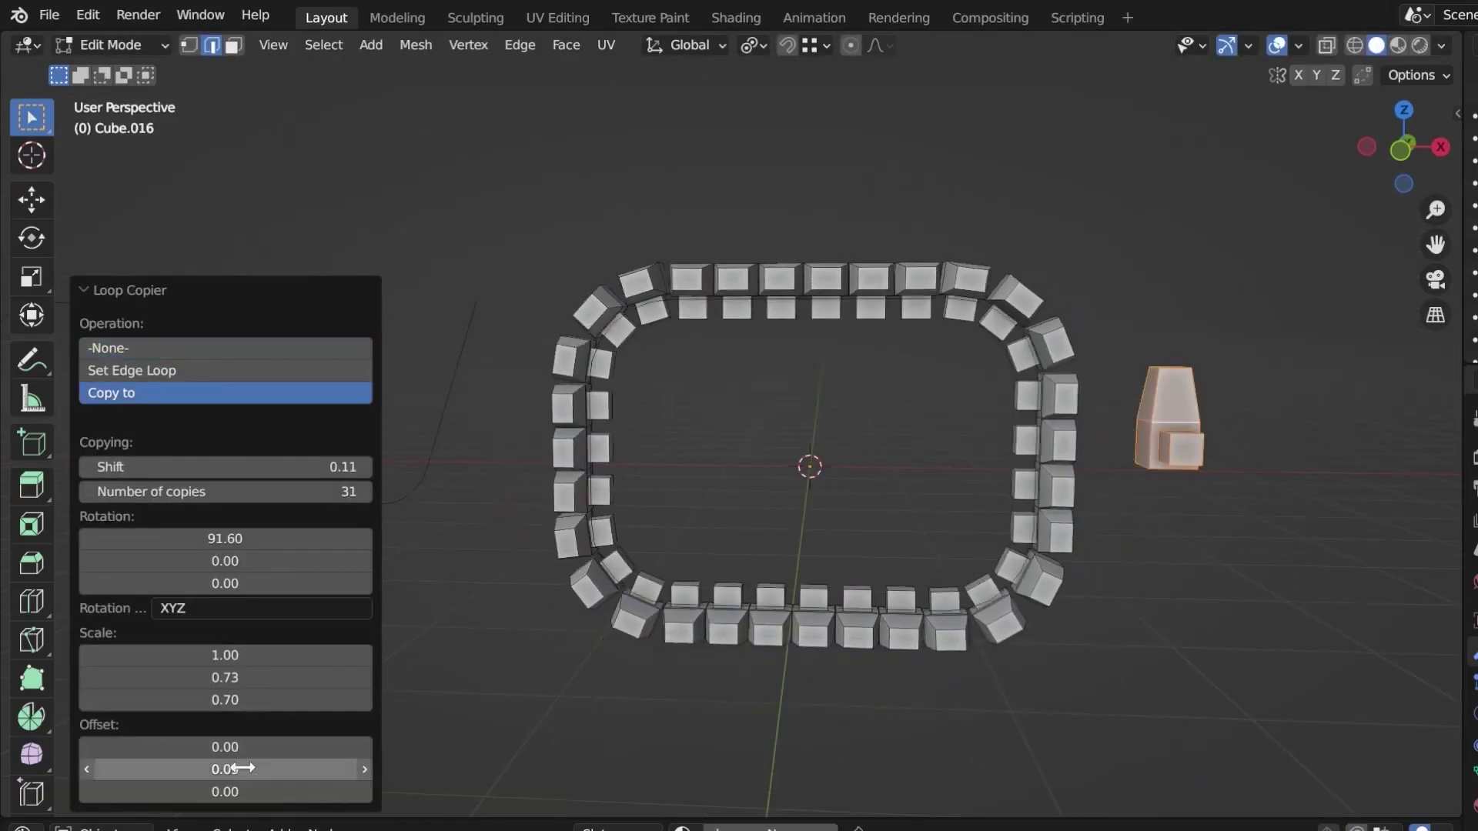
drag(231, 466, 339, 467)
middle_drag(693, 400, 803, 440)
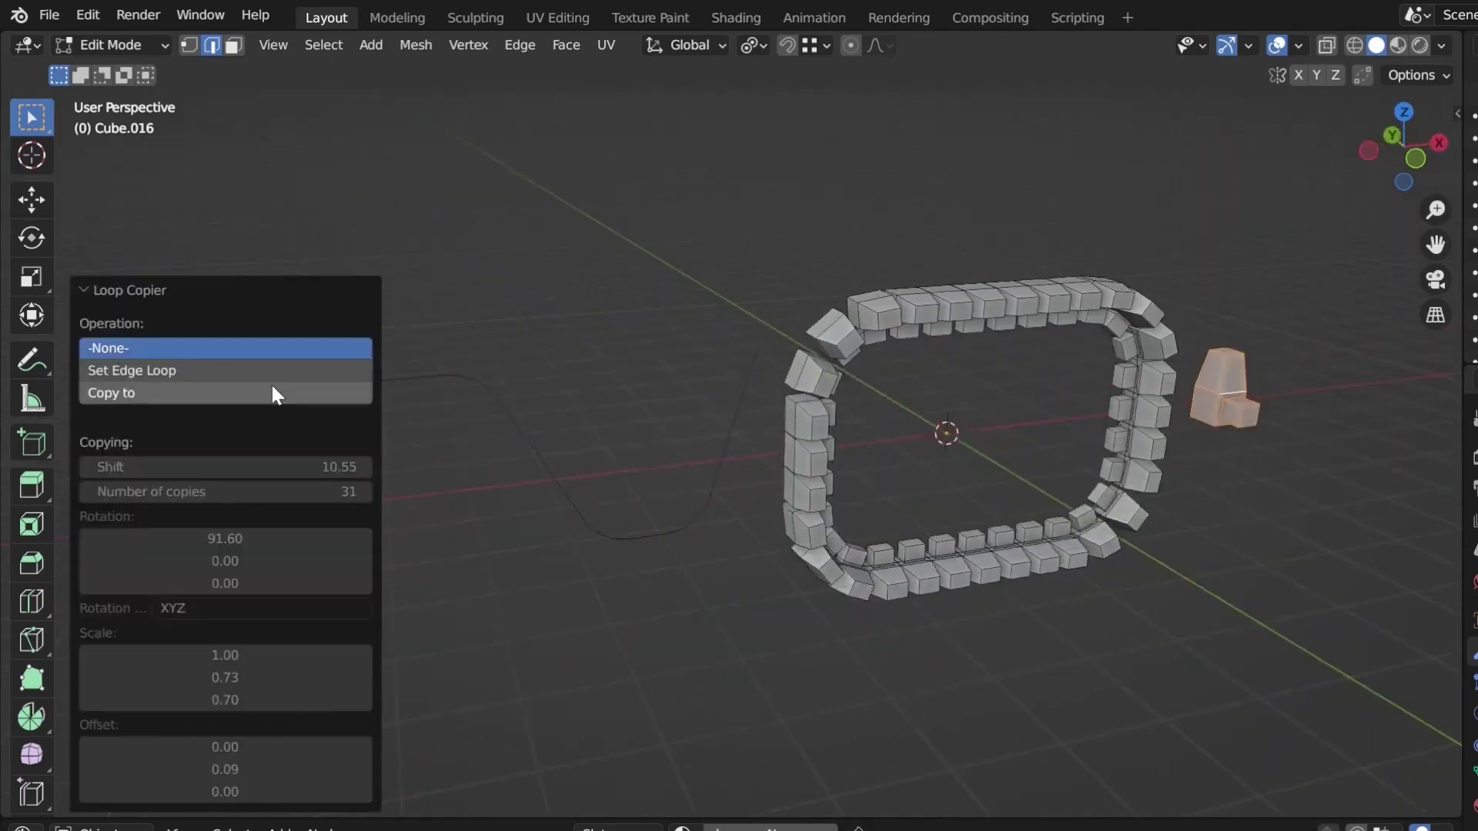
click(274, 394)
text(0.1)
key(Return)
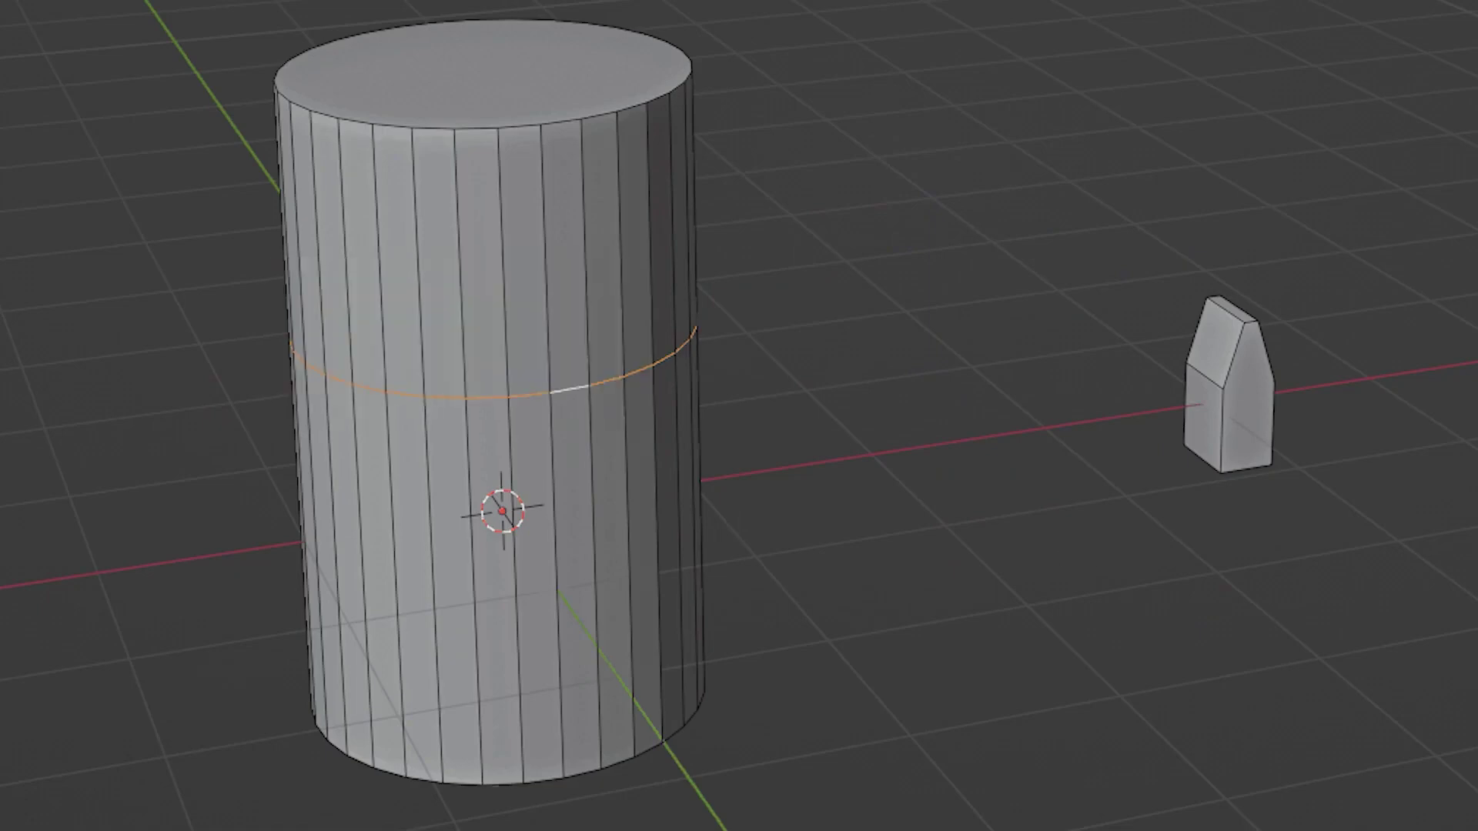
Ring the cylinder's middle loop with copies of the gear tooth via Loop Copier.
click(1247, 400)
key(q)
click(1247, 401)
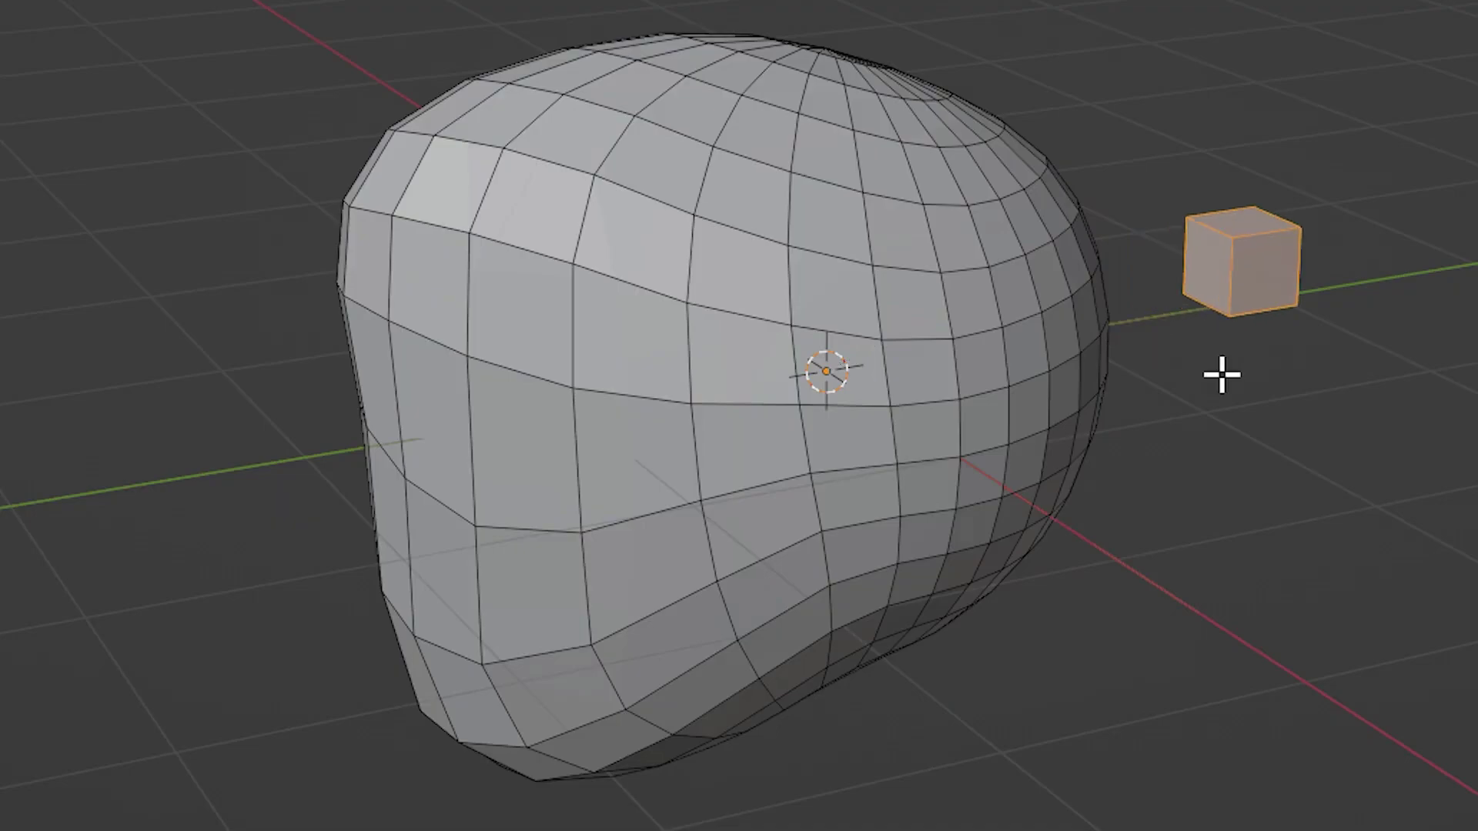
Line the rounded mesh's loop with block copies using Loop Copier.
key(q)
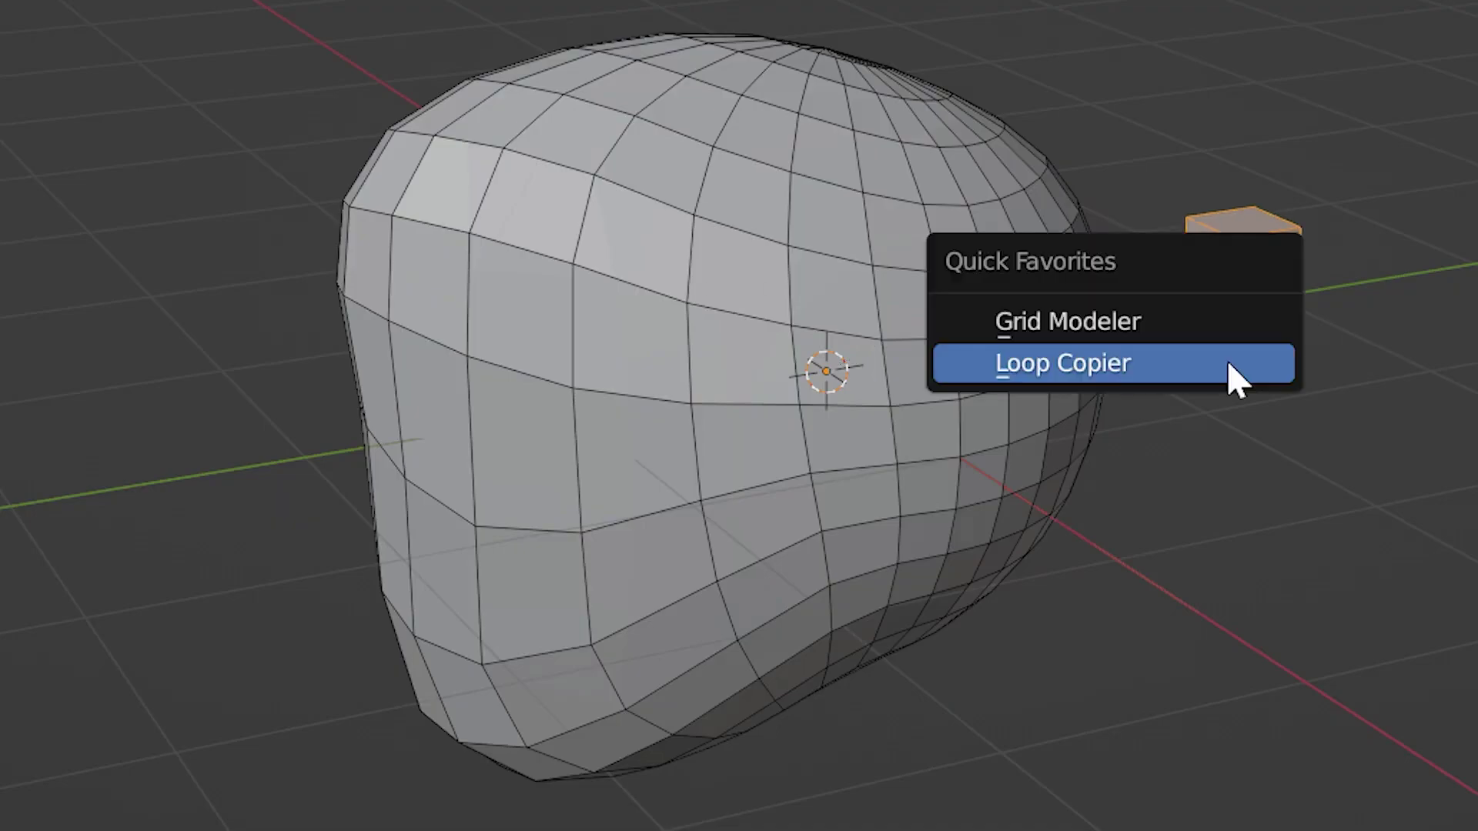
click(1224, 375)
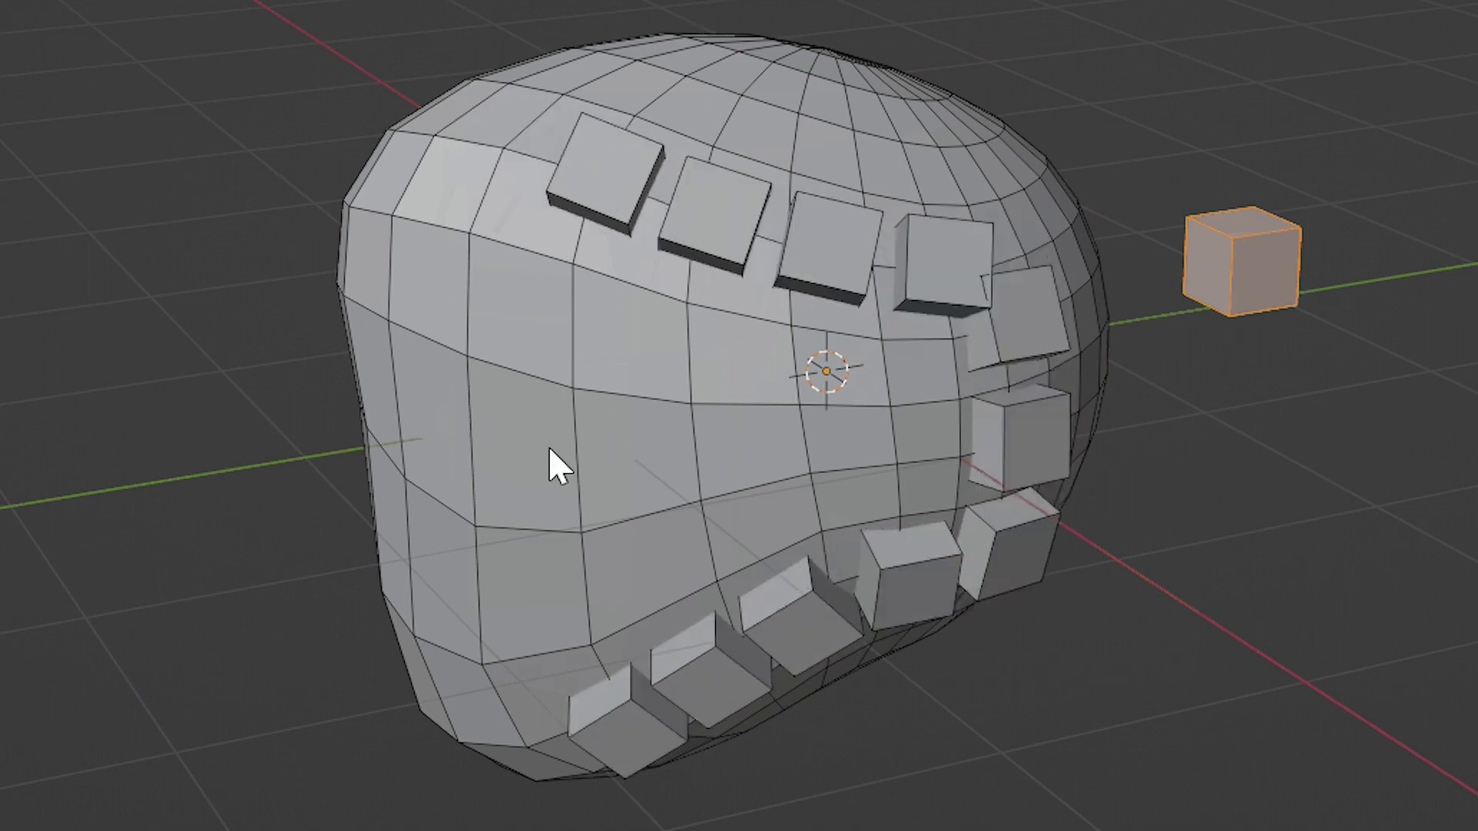
middle_drag(549, 446, 701, 438)
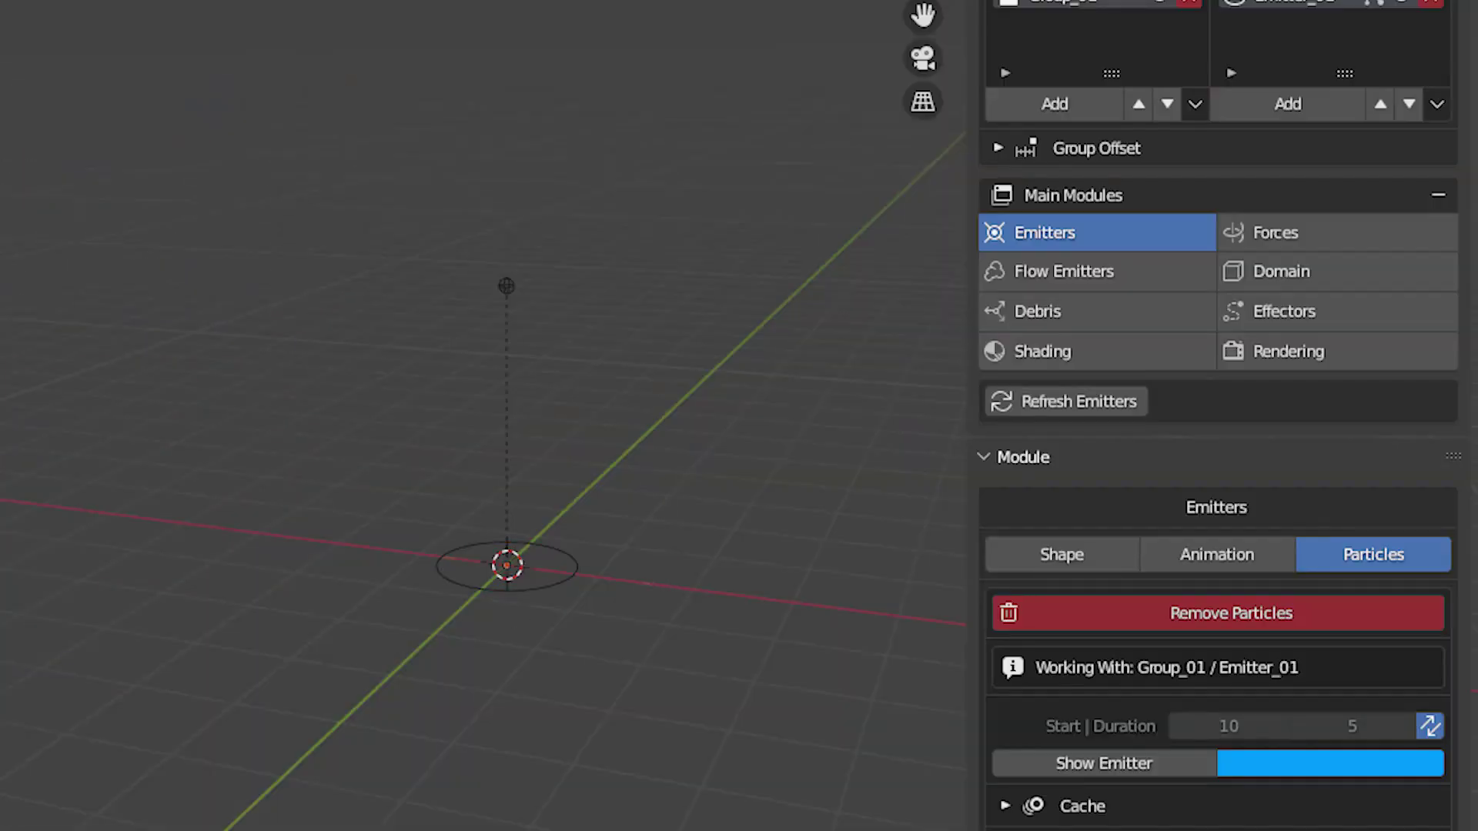
Review VDBLab's Turbulence force type and import the Vdblab Aerial Le 03 preset.
click(1336, 231)
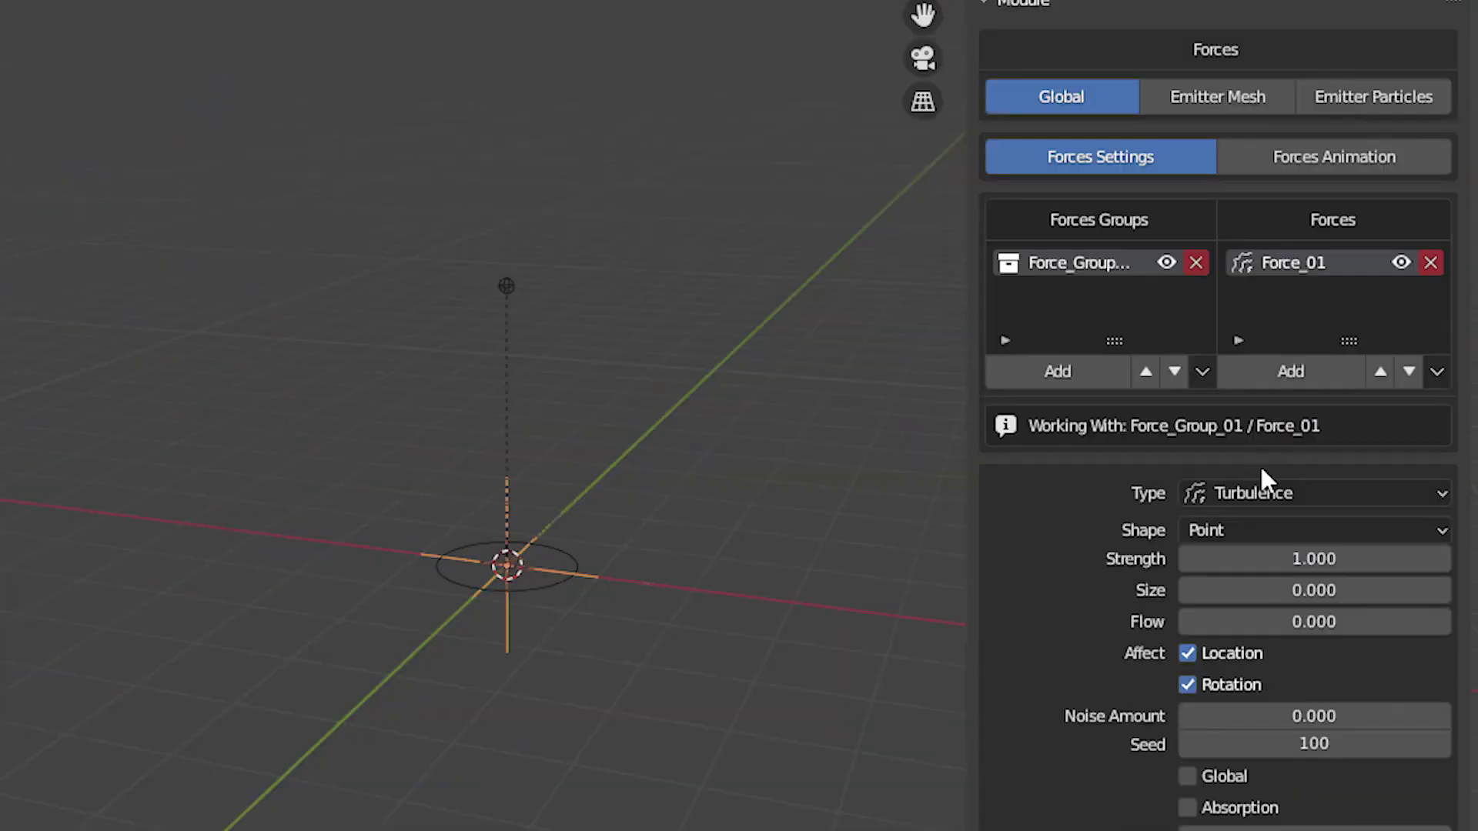
click(1267, 493)
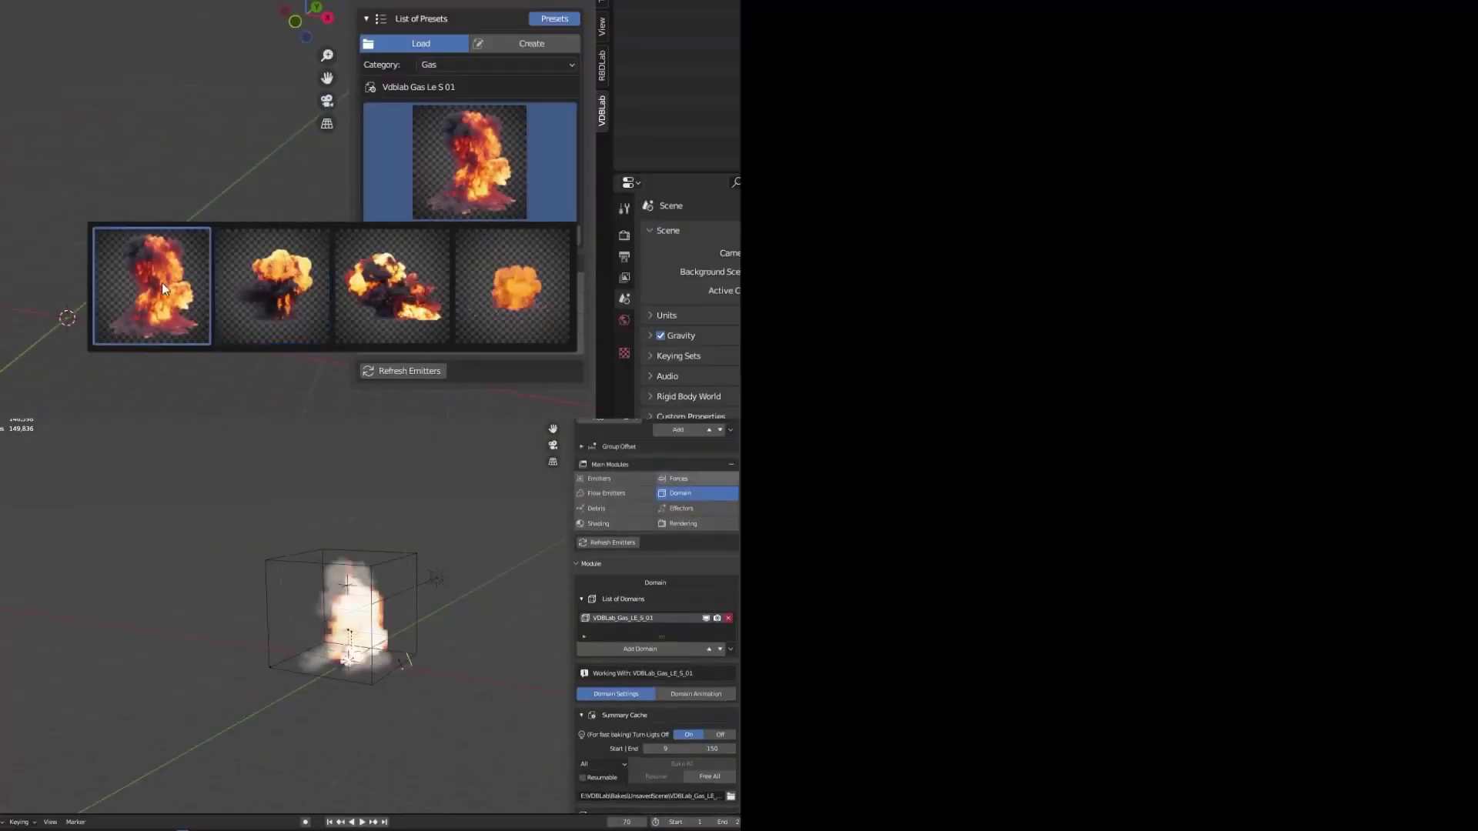
click(163, 290)
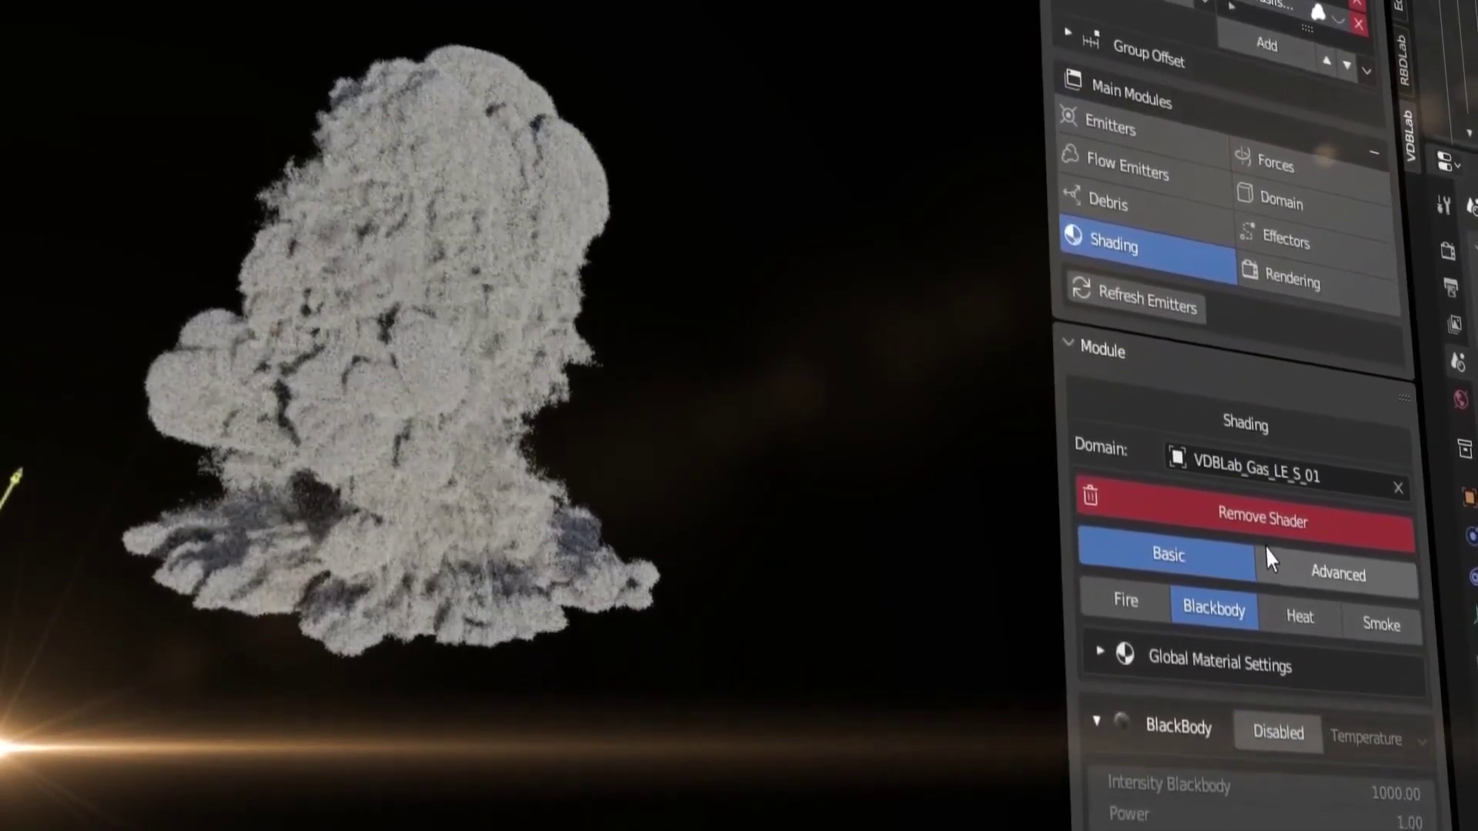
Enable BlackBody in VDBLab Shading so the smoke renders as fire.
scroll(1266, 547, down, 10)
click(1243, 231)
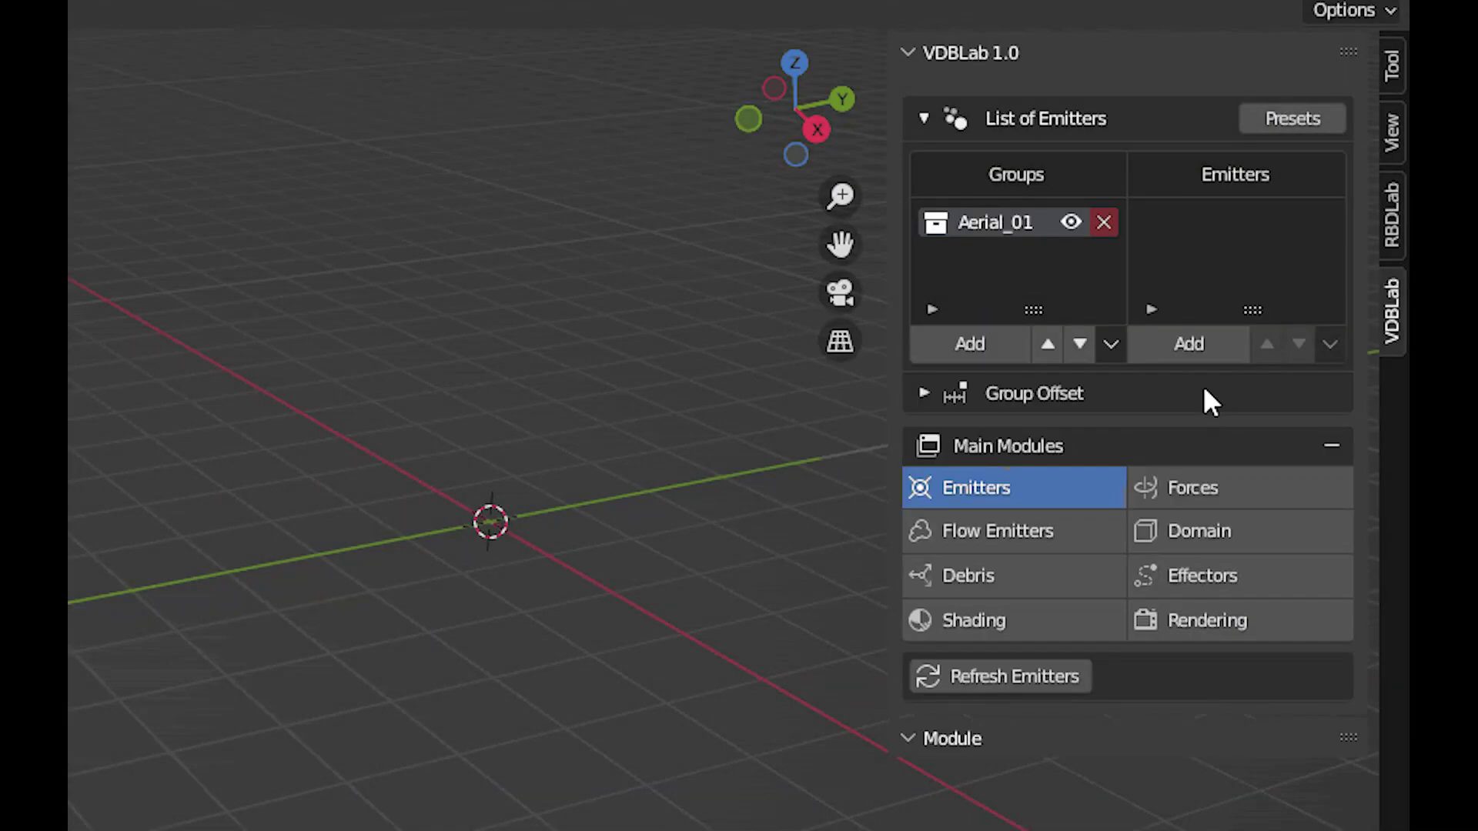
Create an emitter named Explosion and set its shape to Icosphere.
click(1188, 398)
text(Explosion)
click(1201, 438)
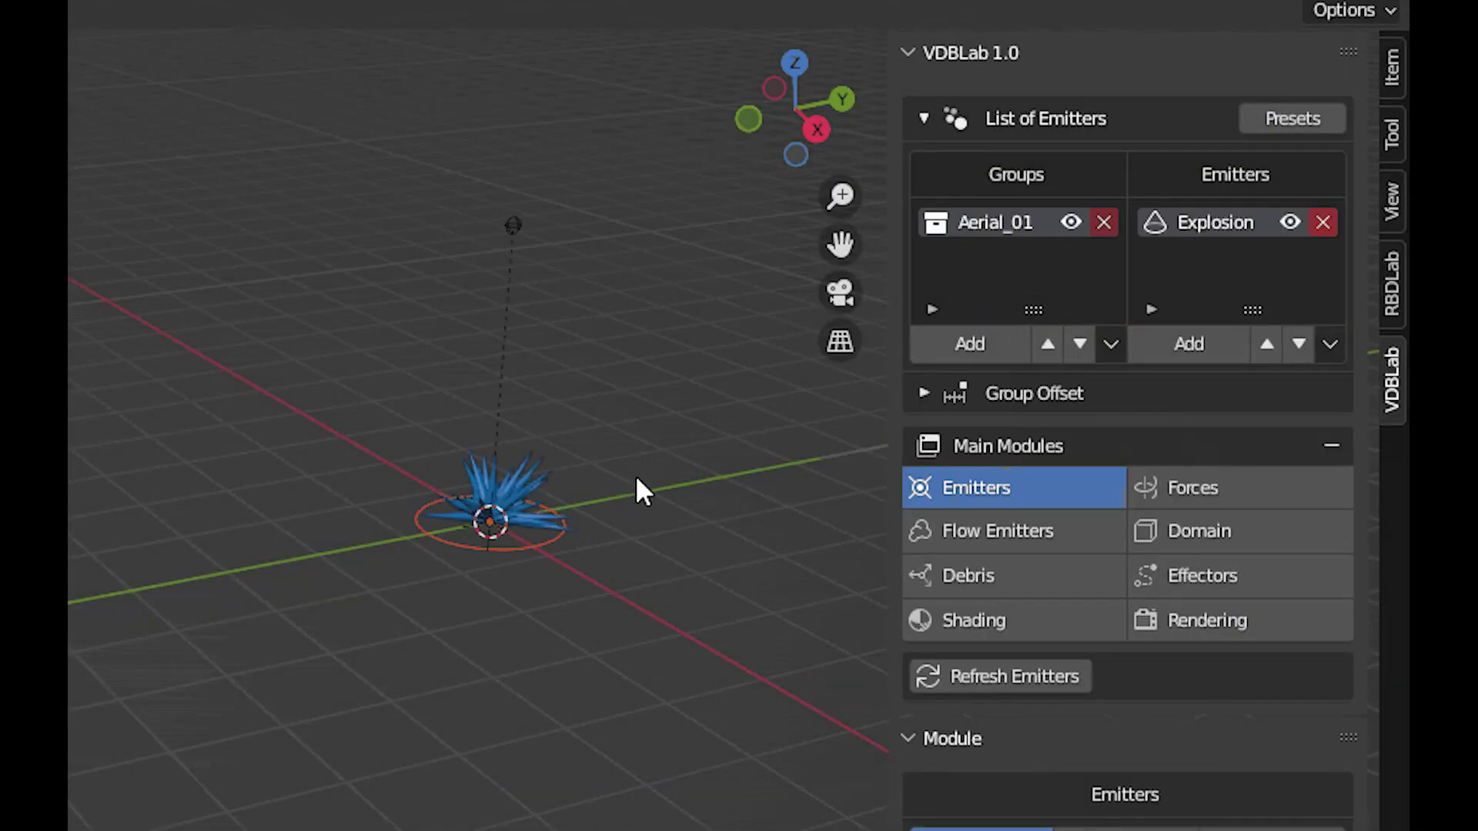
scroll(1133, 572, down, 6)
scroll(1196, 696, down, 7)
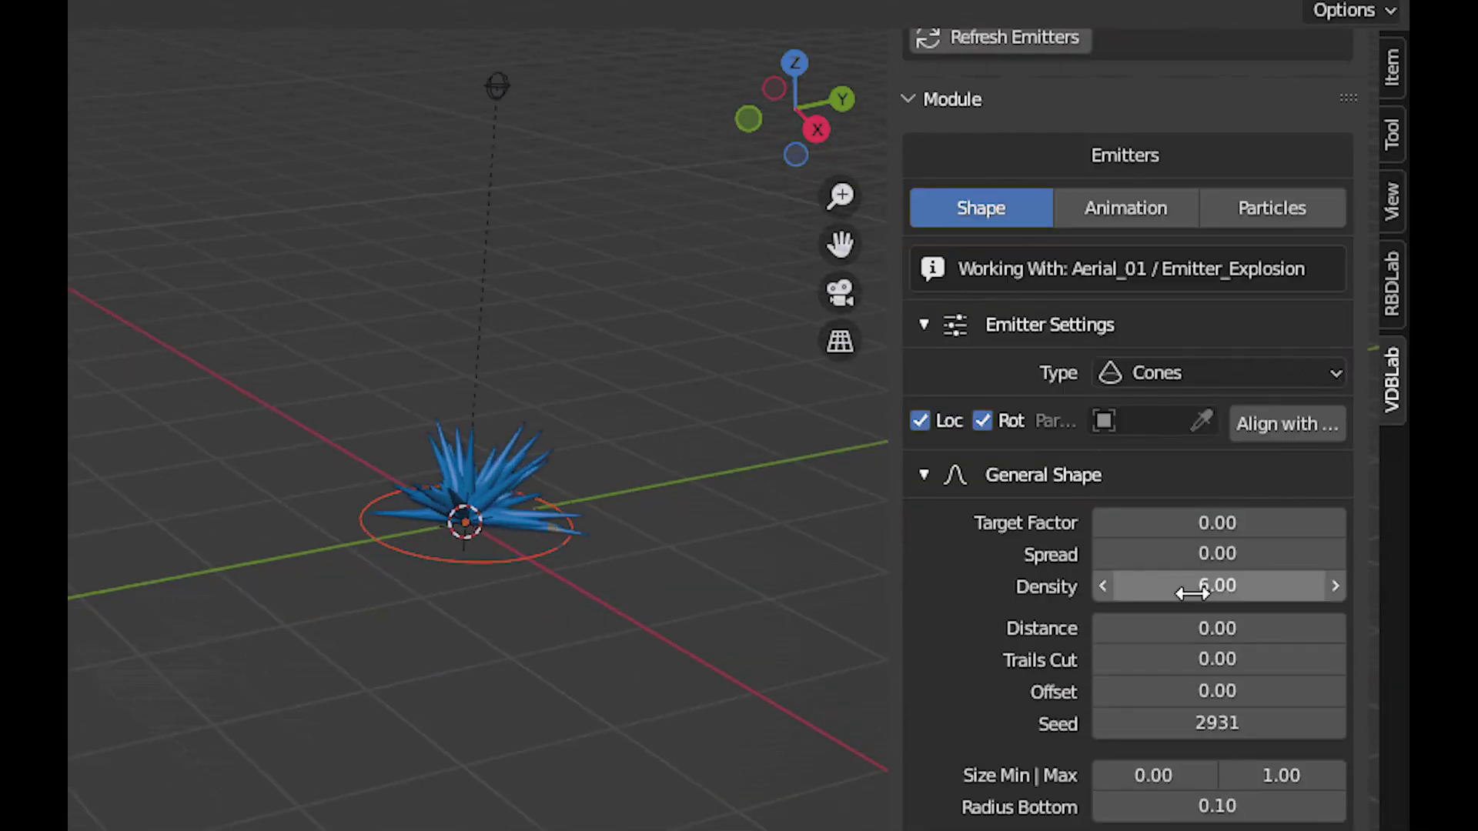
middle_drag(662, 439, 654, 467)
scroll(1095, 465, up, 13)
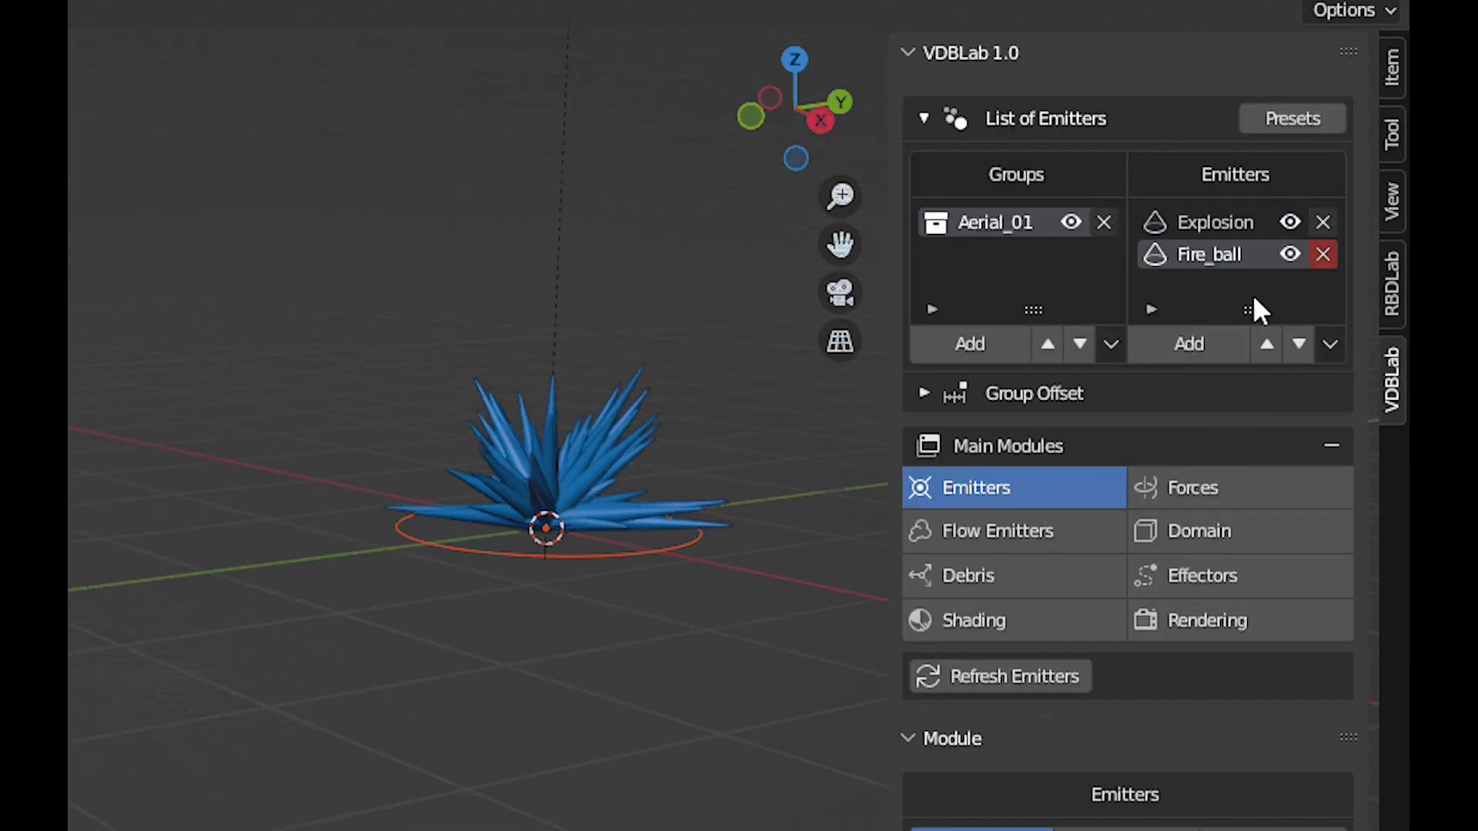
scroll(1207, 505, down, 8)
click(1232, 628)
click(1193, 700)
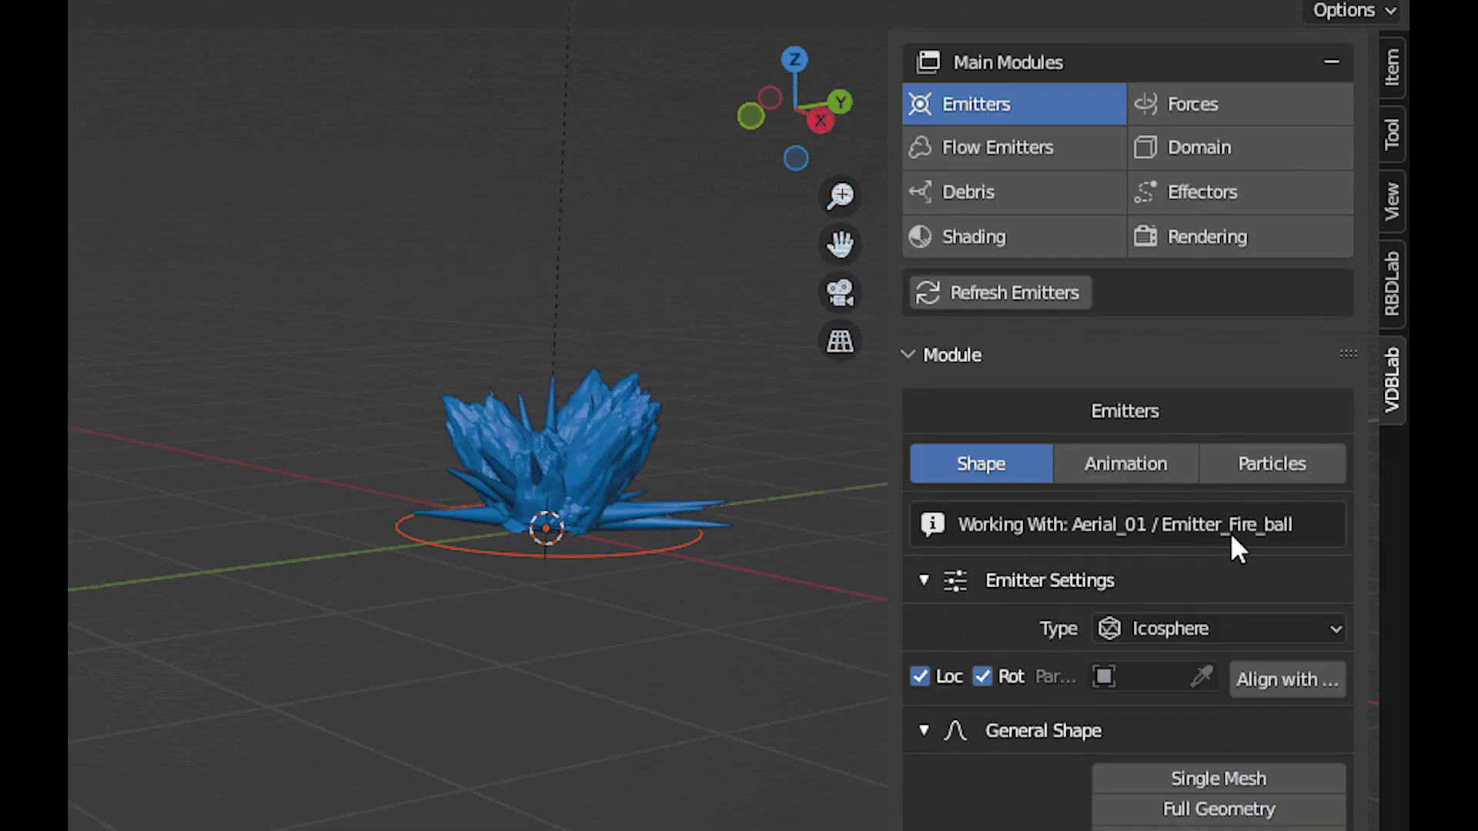
scroll(1166, 494, up, 10)
Add a Trails emitter to the Aerial_01 group and set its type to Trails.
click(1190, 343)
click(1203, 394)
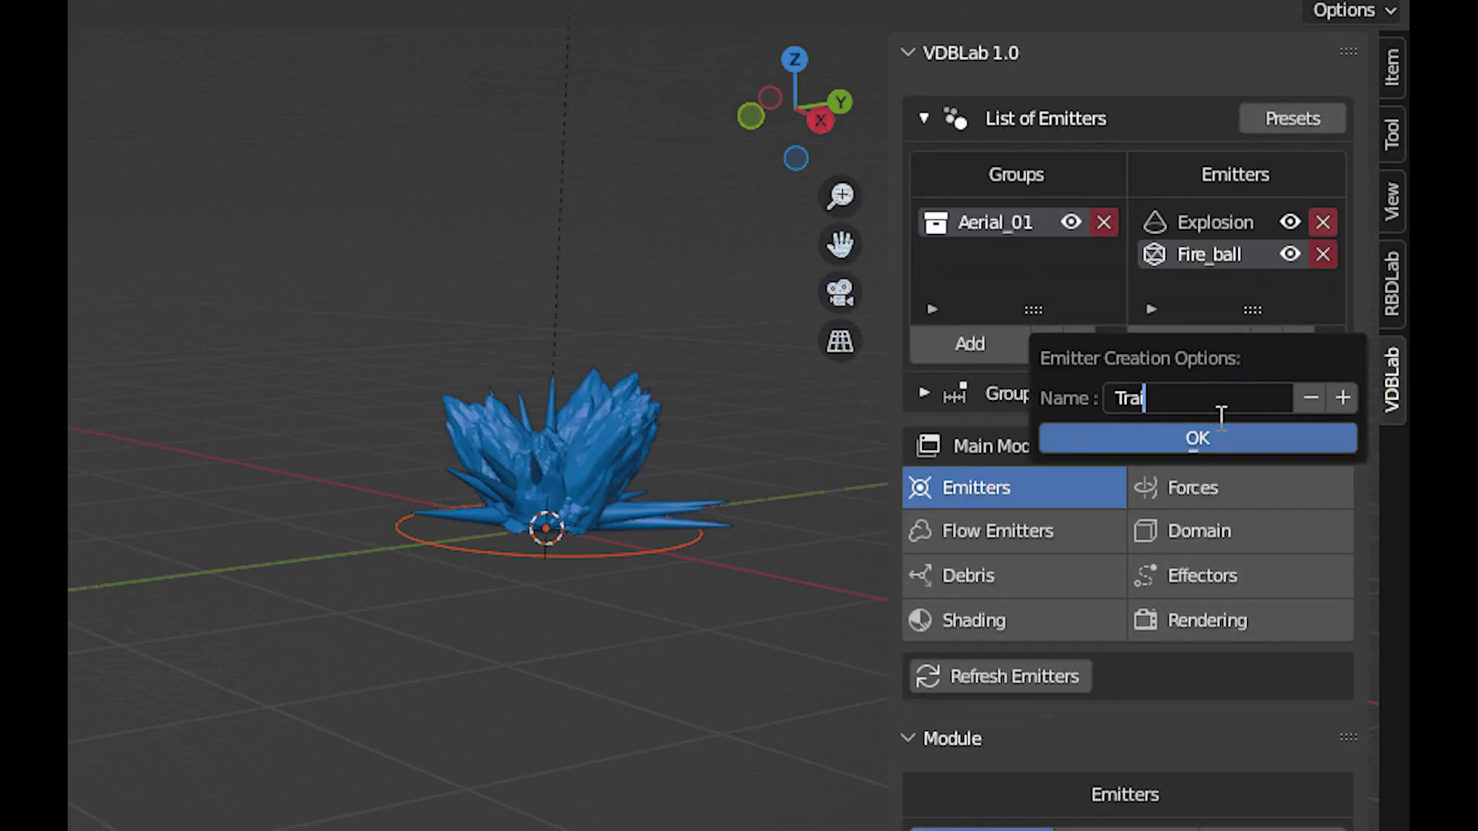
click(1213, 451)
scroll(1211, 501, down, 10)
click(1204, 627)
click(1178, 767)
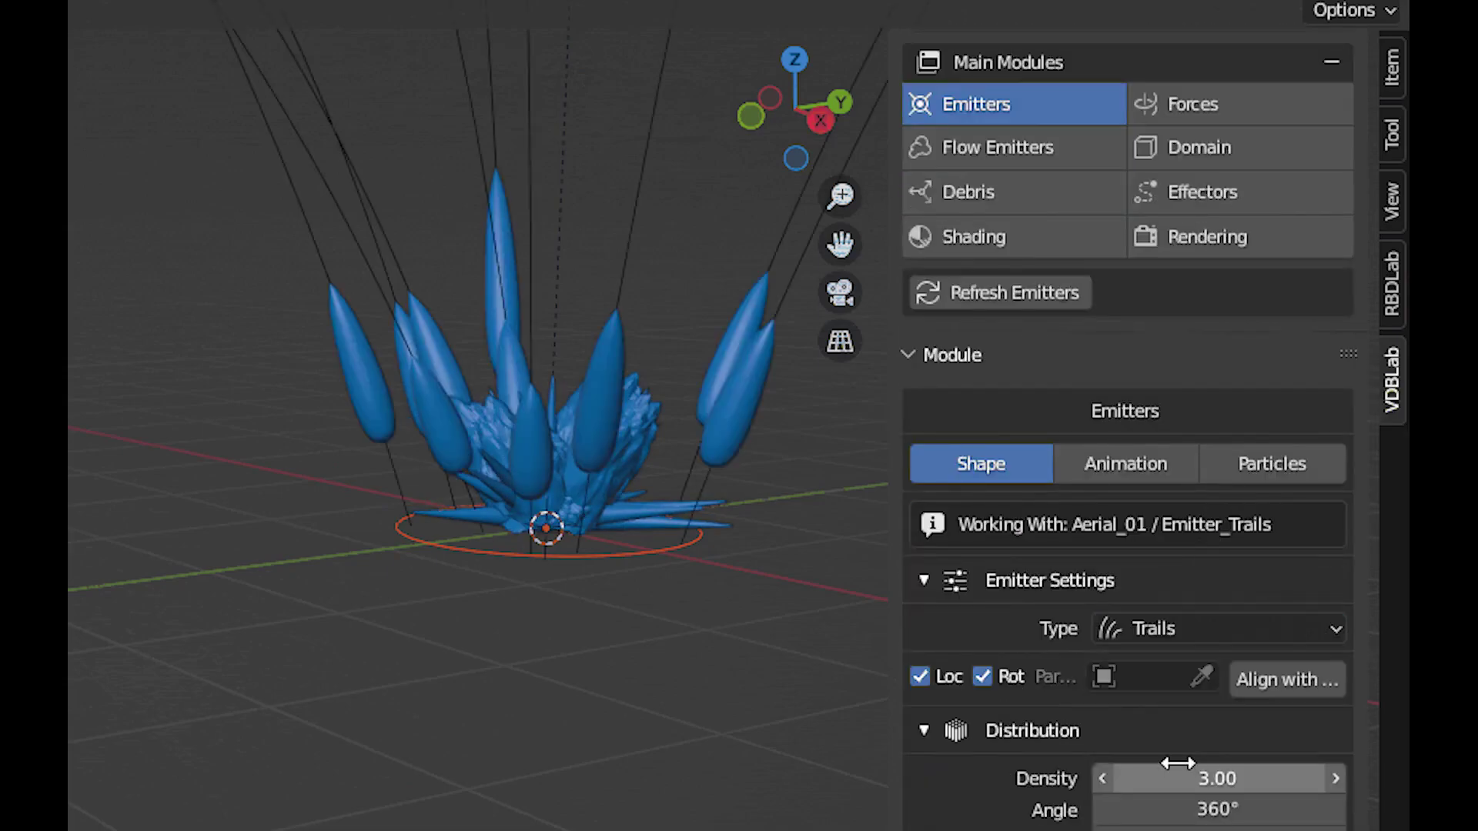
scroll(1191, 575, up, 10)
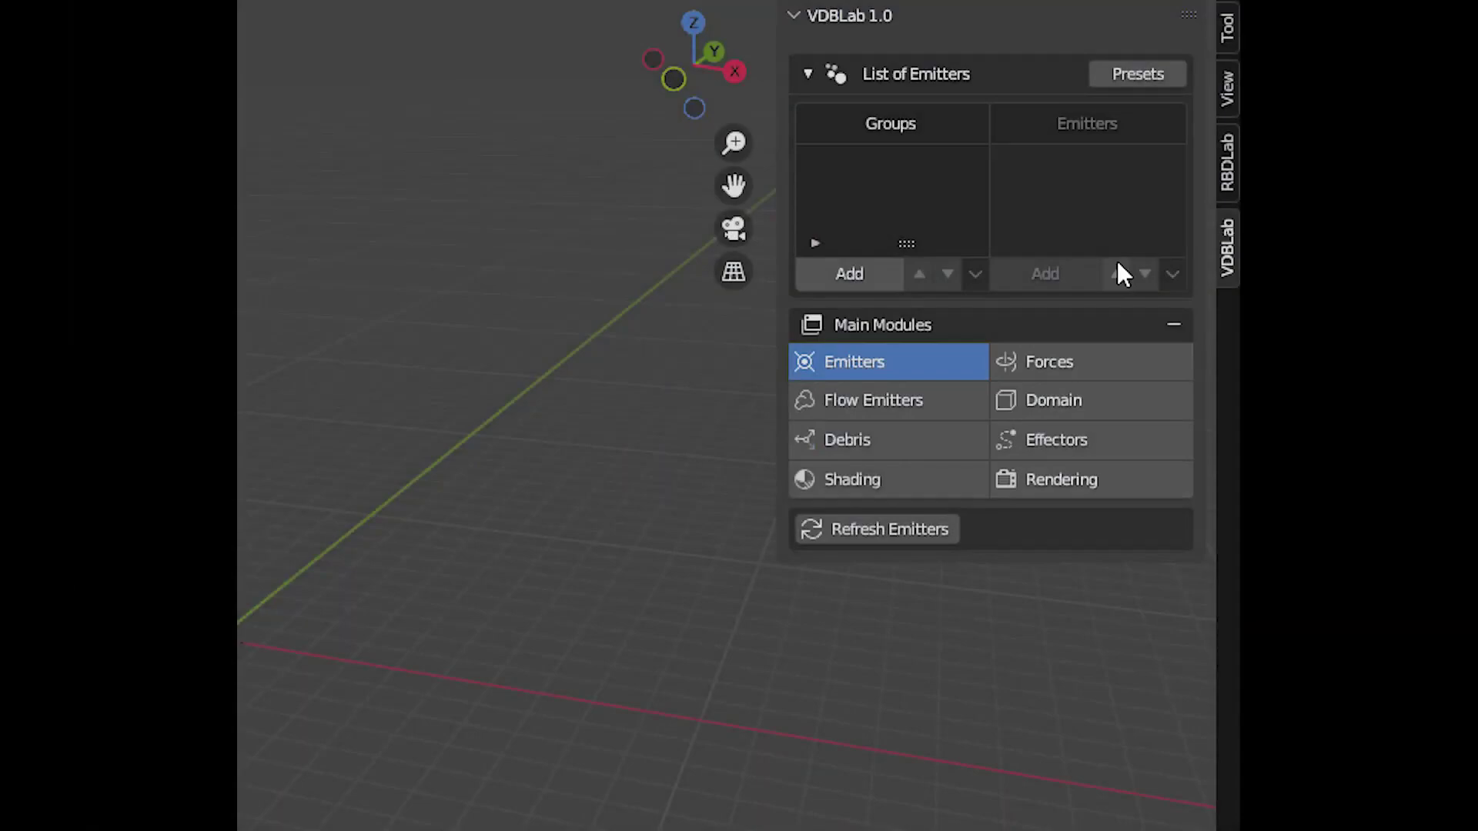
Preview the fourth and then the second Gas explosion presets in the VDBLab library.
click(1133, 70)
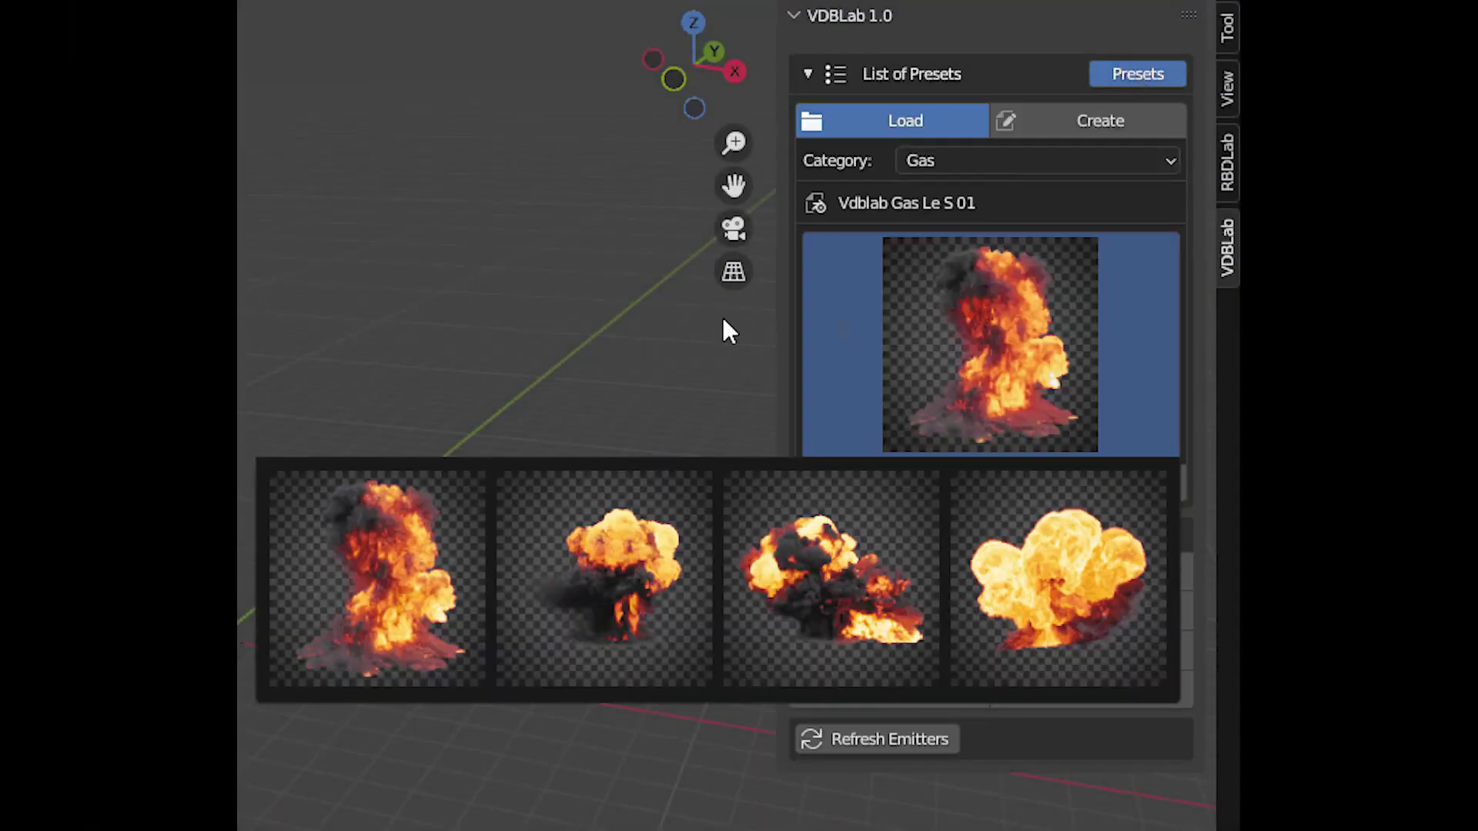
click(1061, 554)
click(993, 347)
click(604, 577)
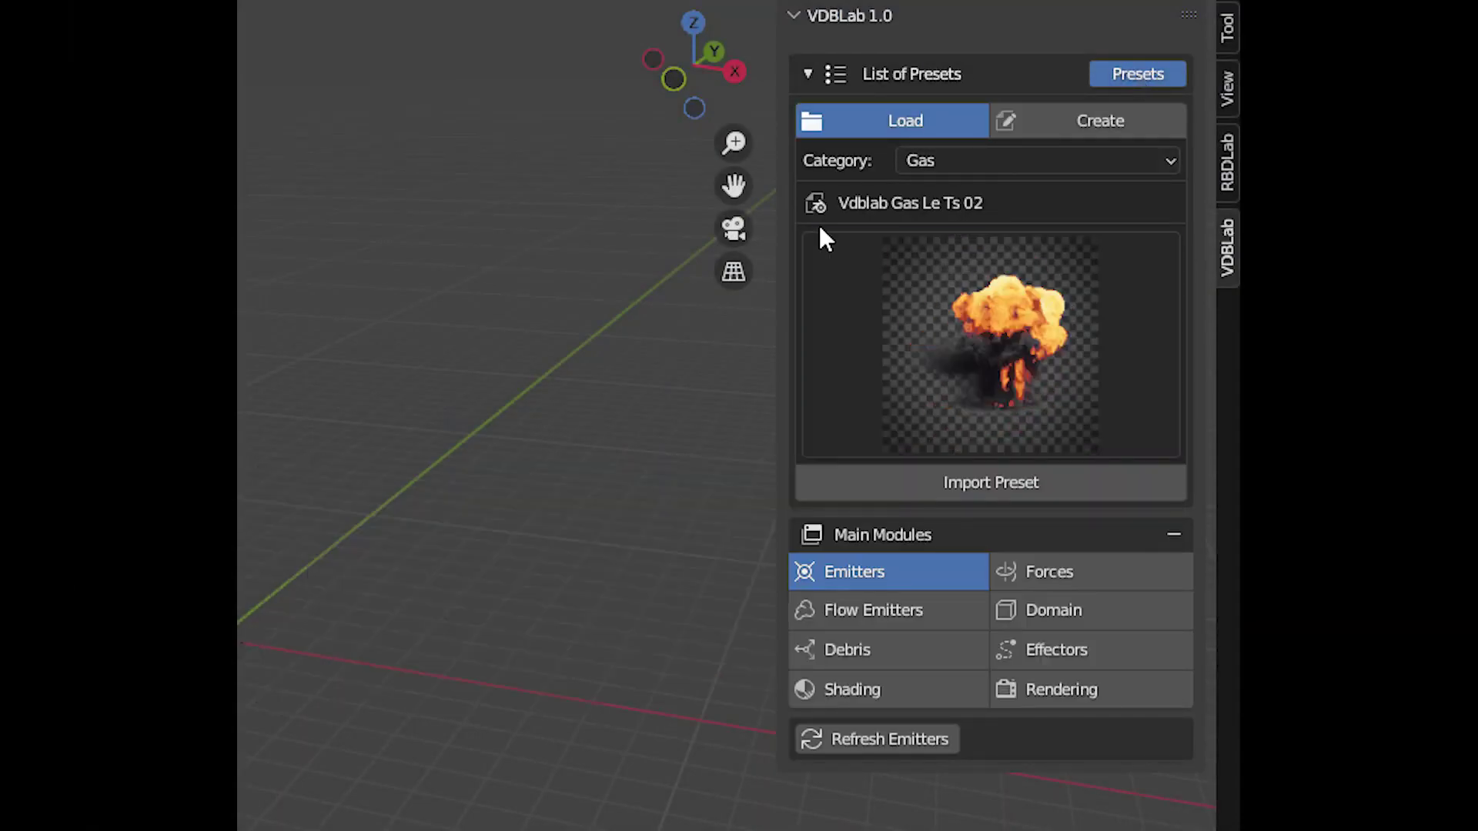
Browse the Aerial explosion presets, keep the first, and begin adding emitter group Group_01.
click(961, 197)
click(1000, 419)
click(862, 516)
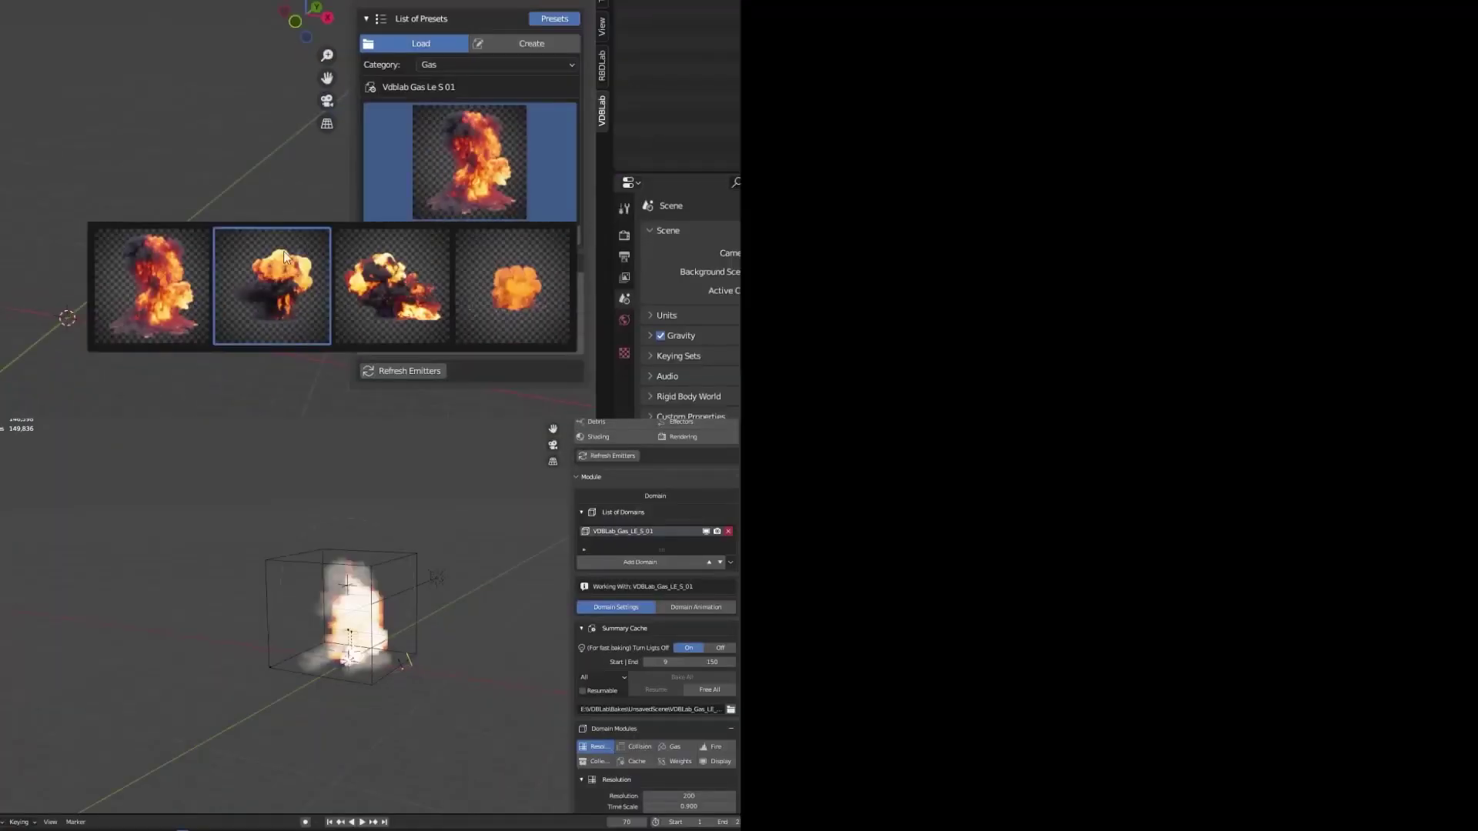
click(163, 288)
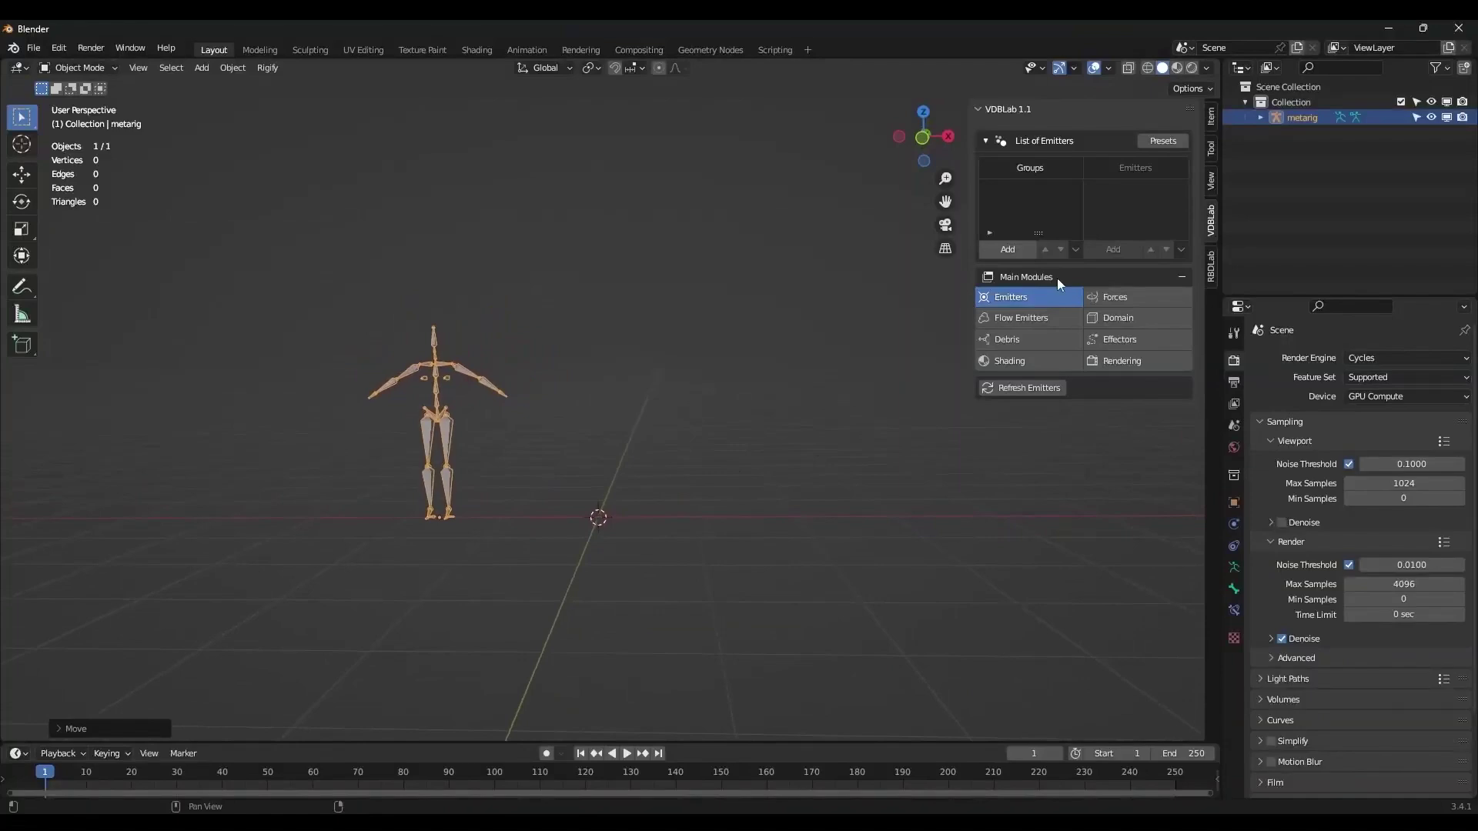
click(1008, 250)
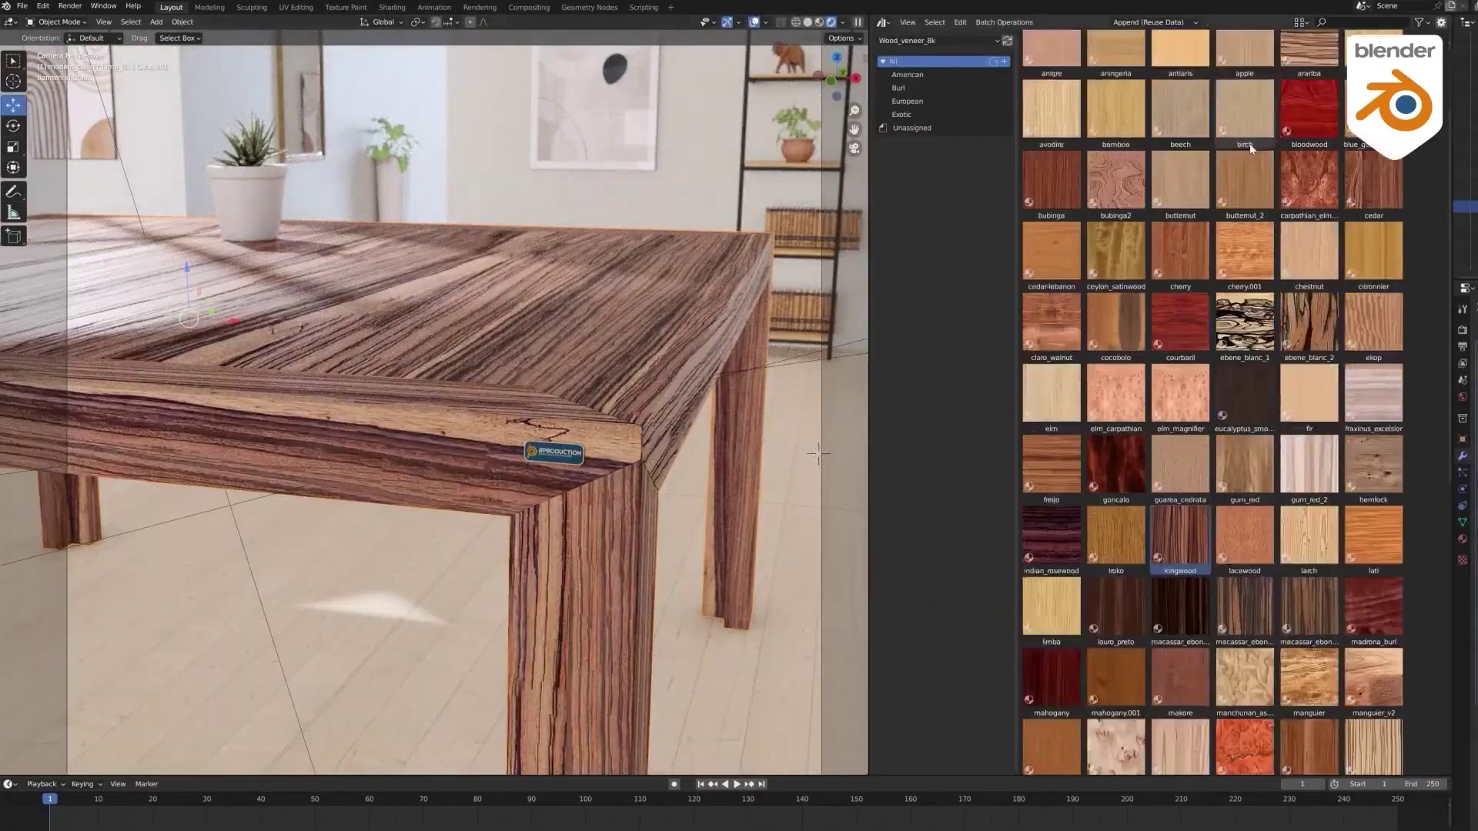
Drop a light wood veneer and then a red wood veneer onto the table.
scroll(1250, 148, up, 2)
drag(1052, 562, 648, 423)
drag(1116, 497, 649, 422)
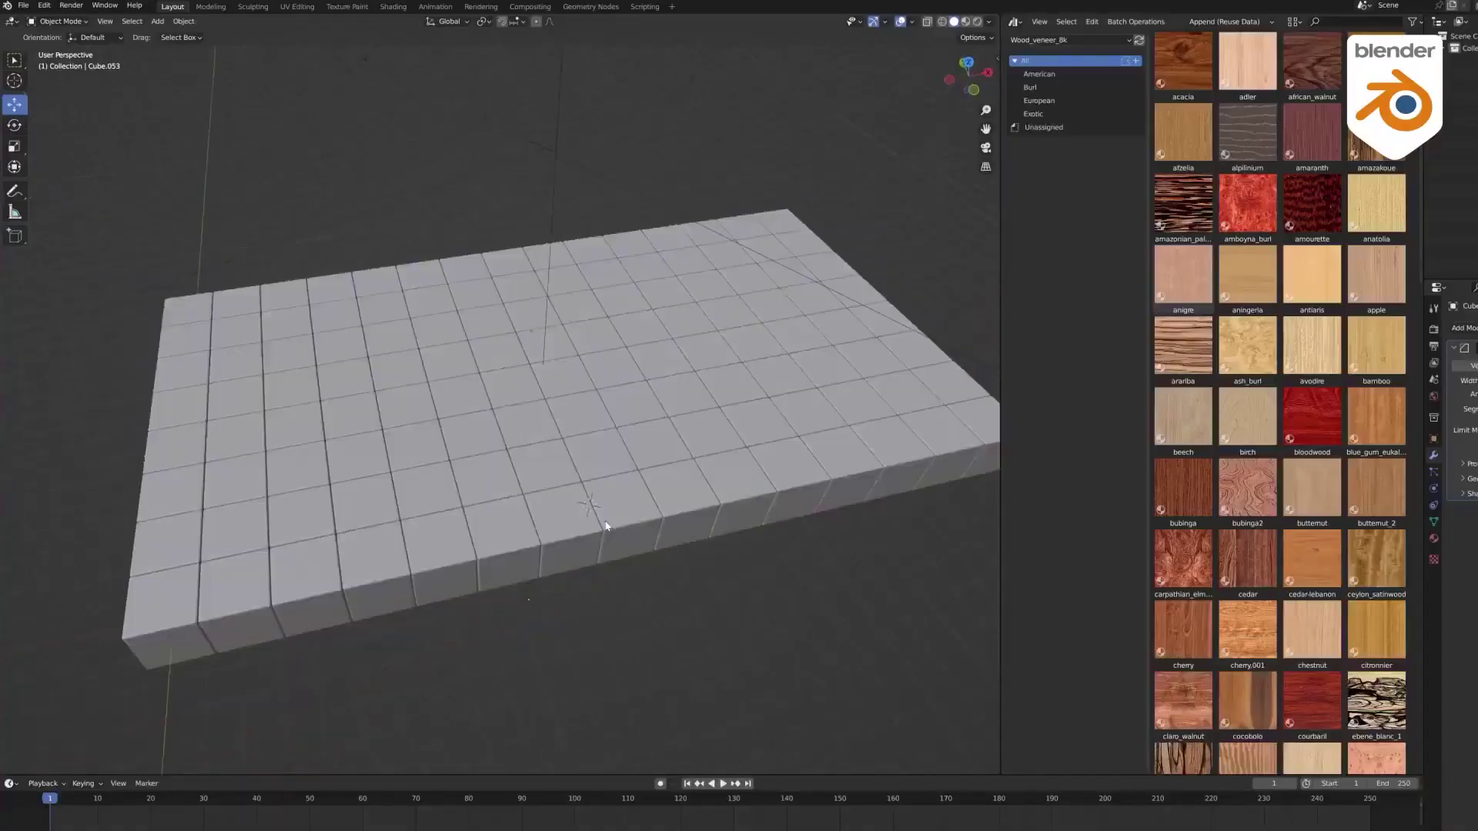
Orbit in on the tile slab and view it through the scene camera.
middle_drag(606, 526, 686, 486)
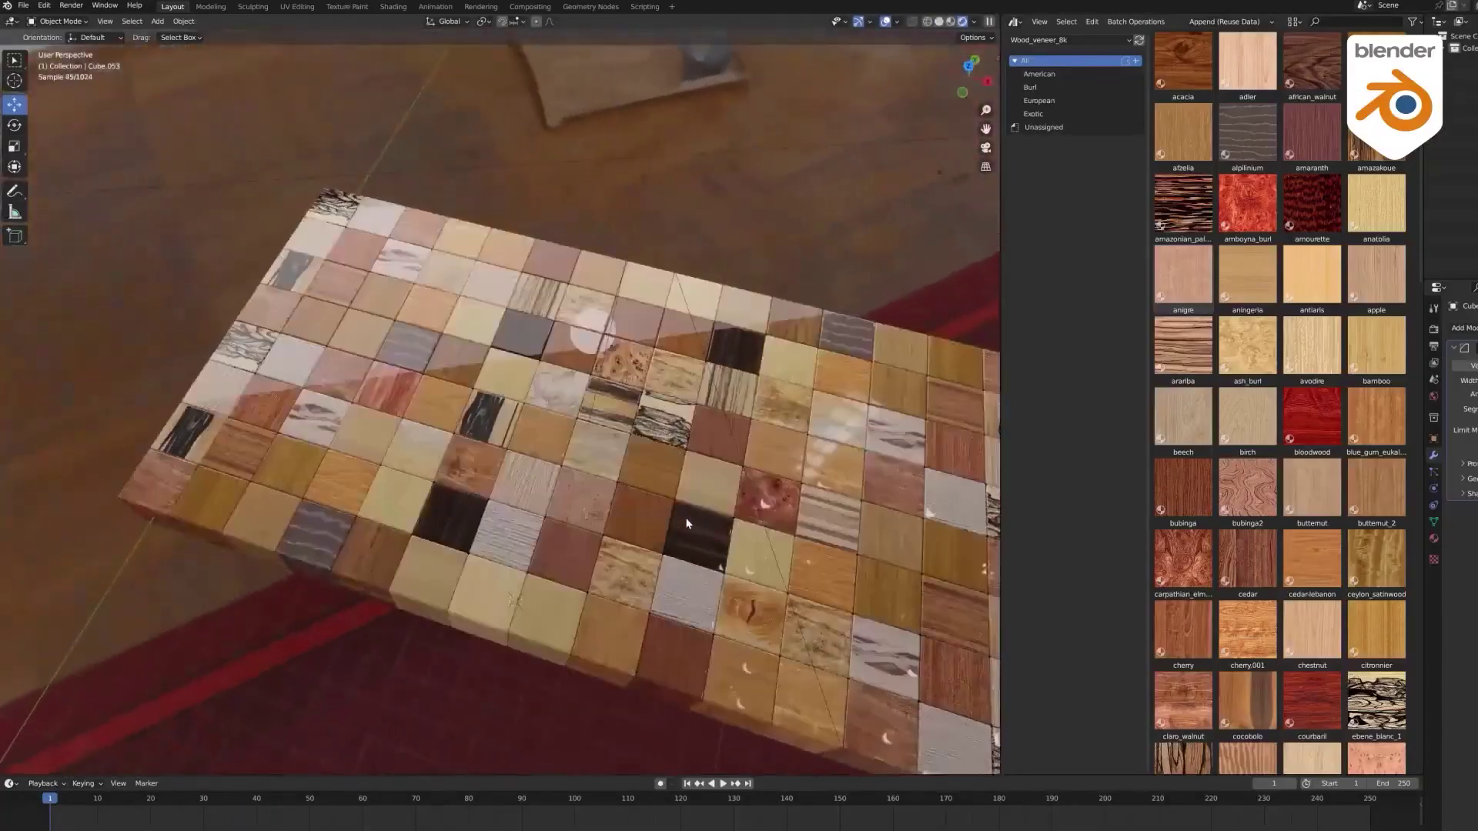
middle_drag(687, 523, 589, 488)
key(KP_0)
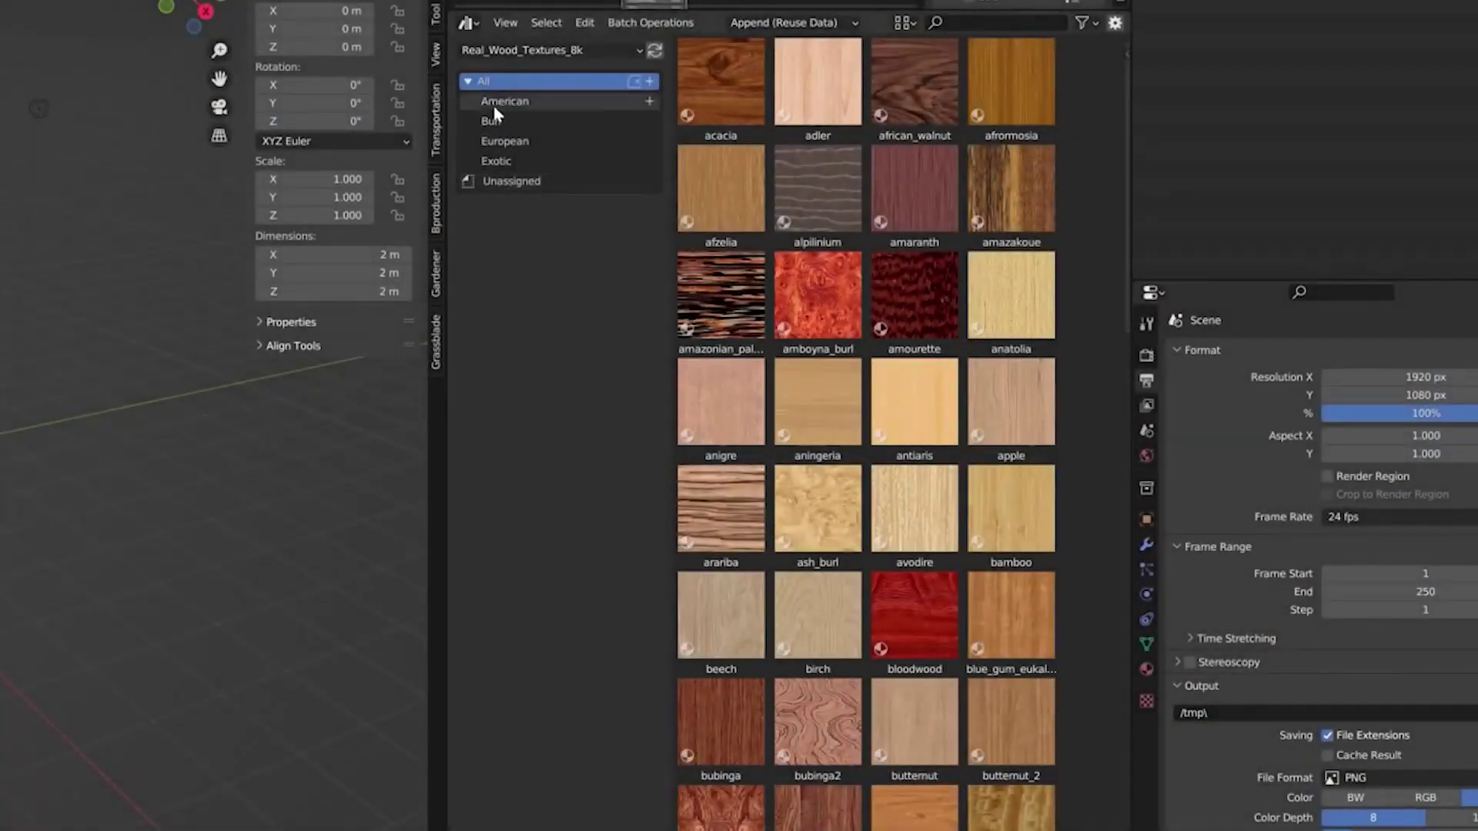
Filter the wood library through the American, Burl, European and Exotic catalogs.
click(496, 104)
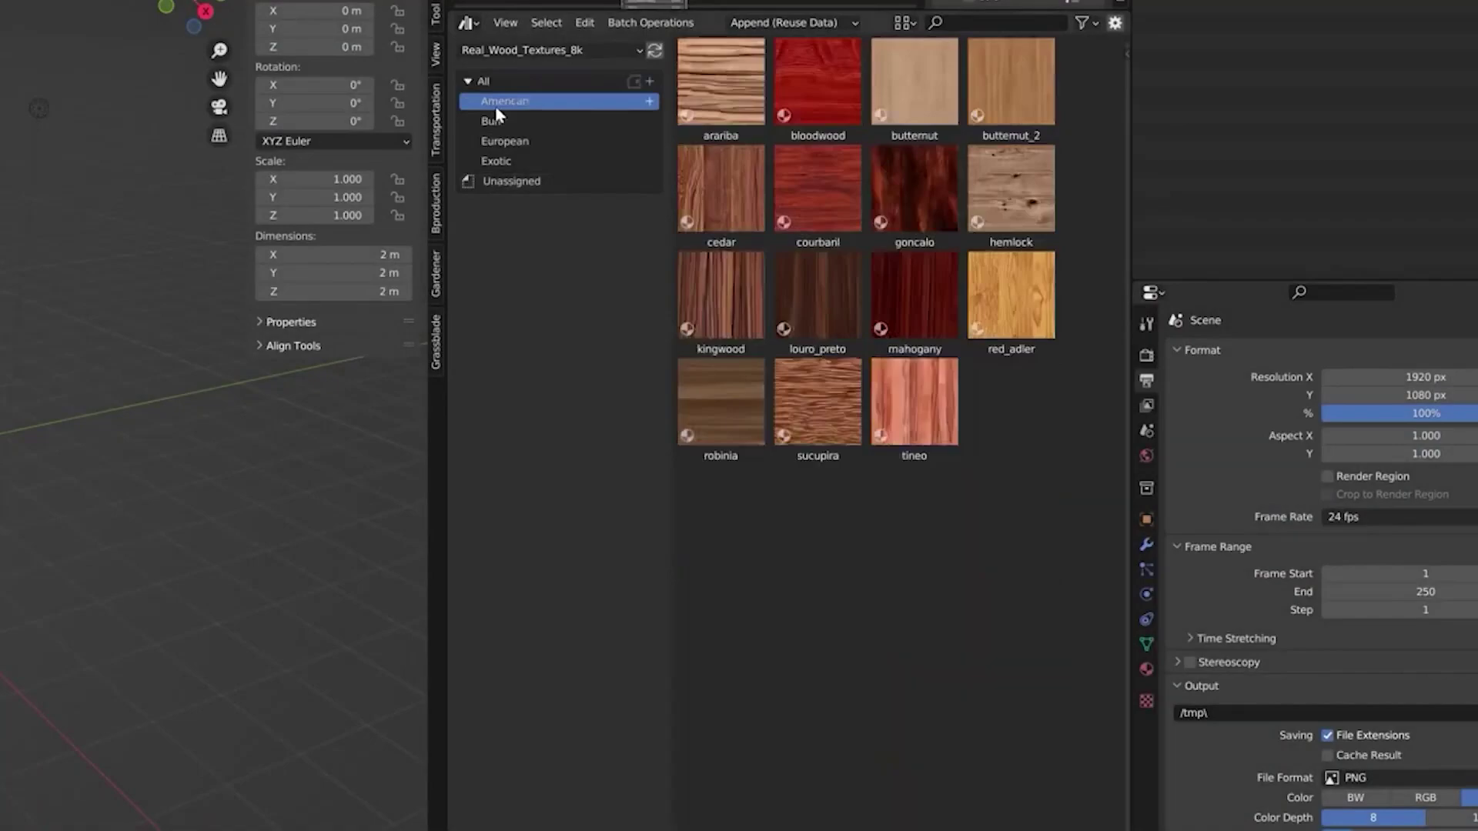
click(500, 123)
click(509, 145)
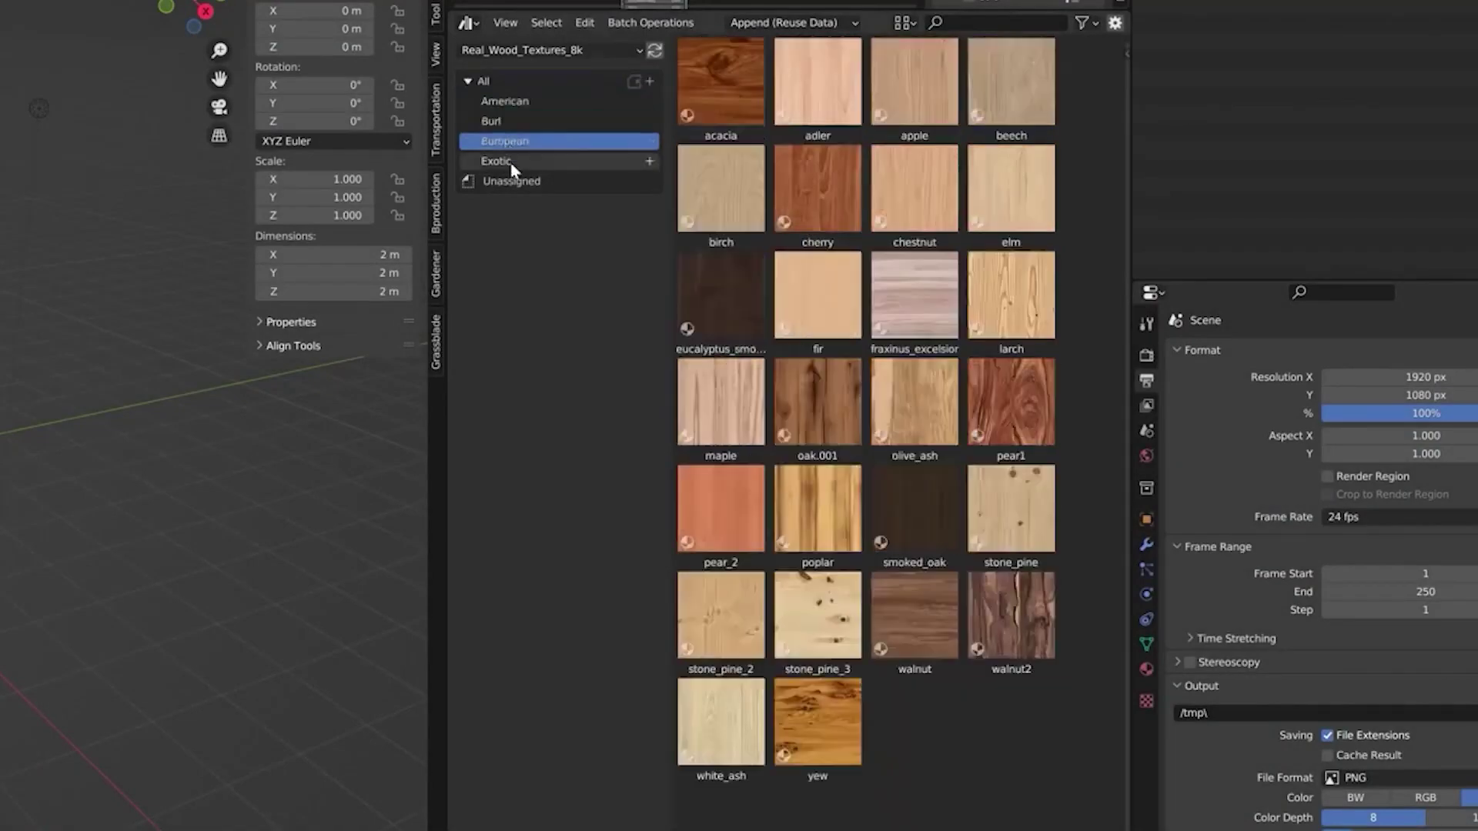
click(513, 163)
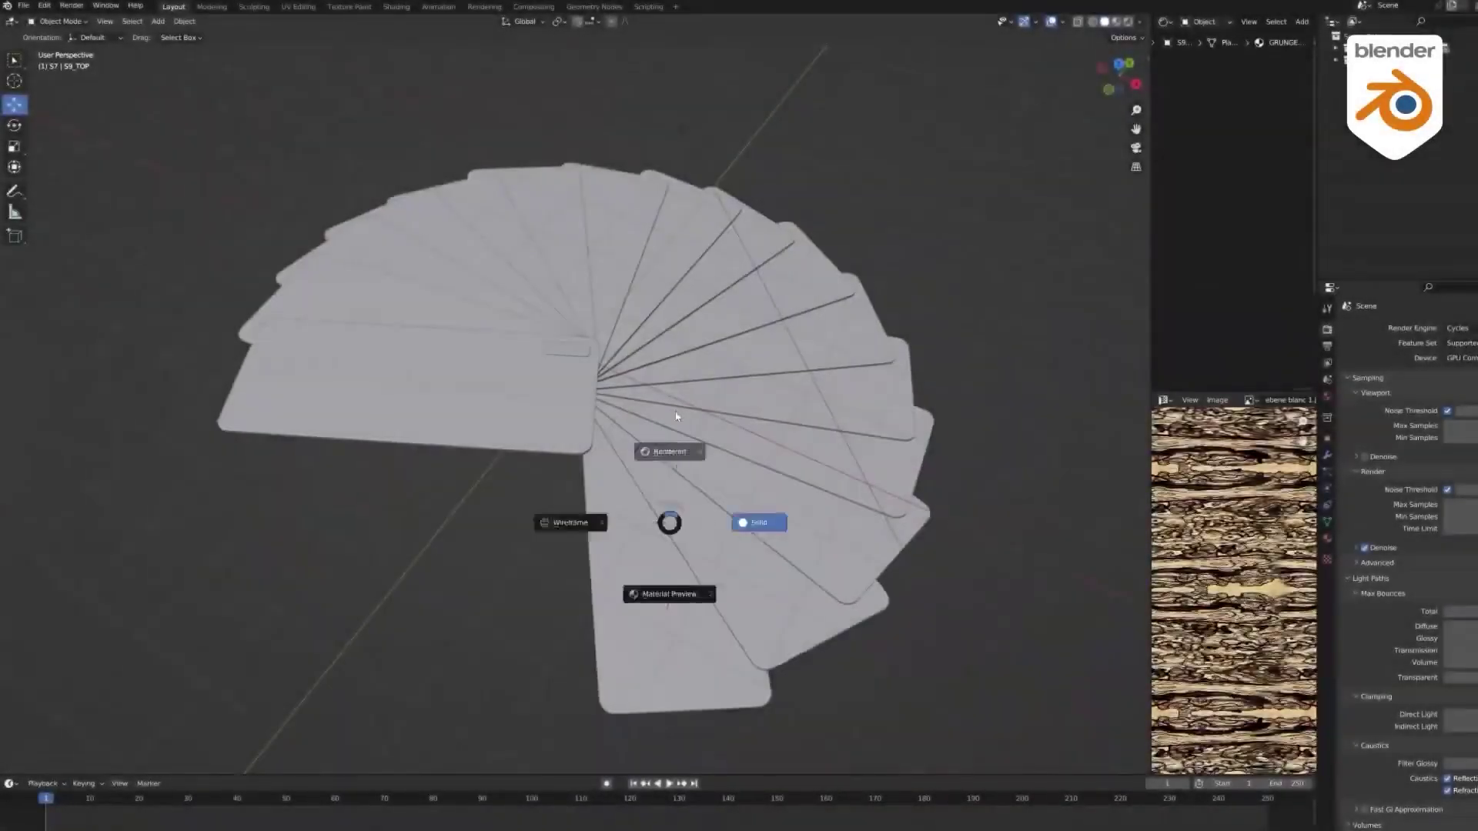
Show the card fan in rendered shading and zoom in through the scene camera.
click(670, 449)
middle_drag(558, 528, 672, 478)
key(KP_0)
scroll(671, 478, up, 5)
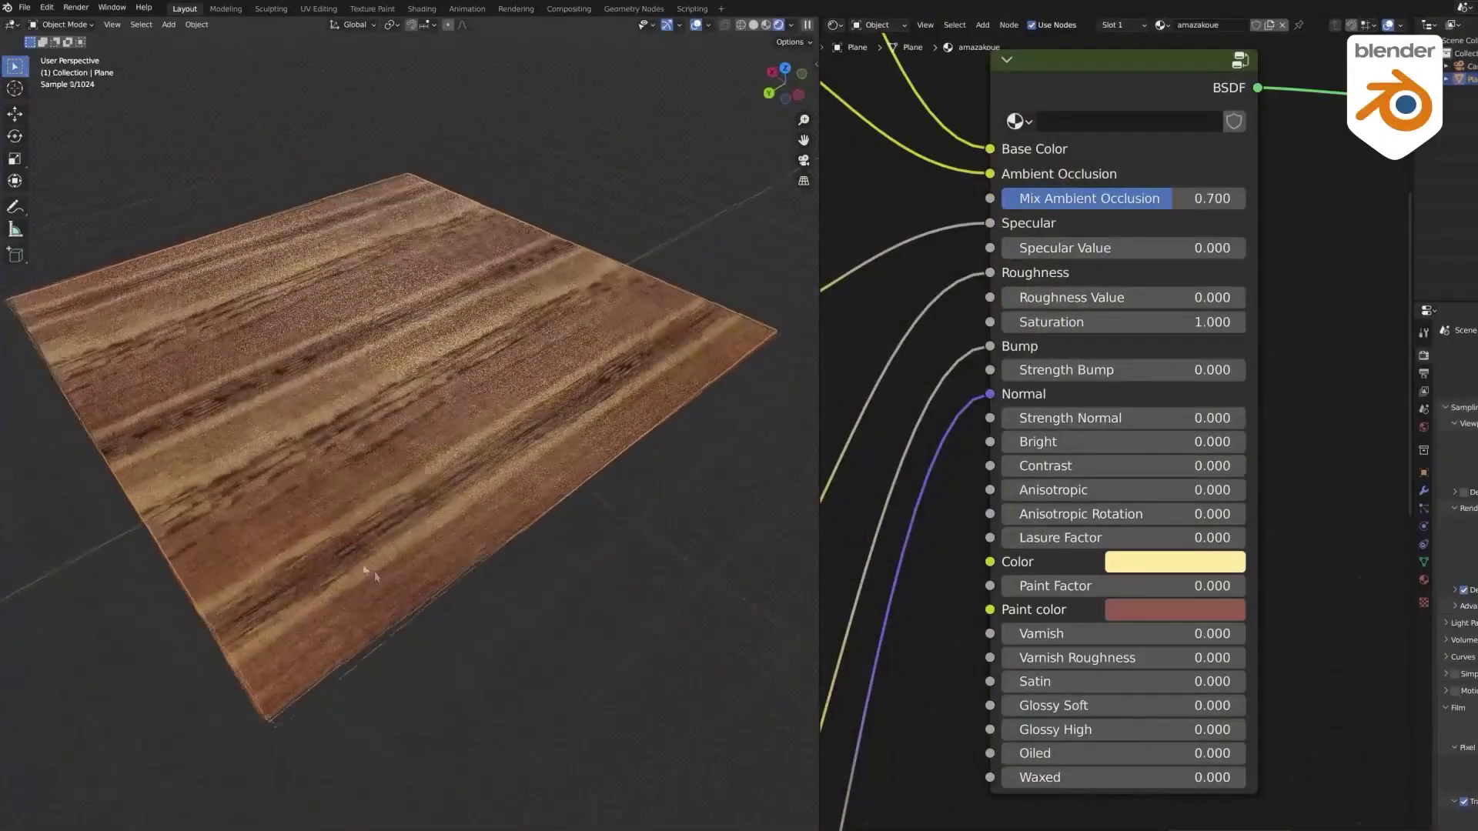
Try satin, soft-gloss and high-gloss finishes on the wood, ending with a full wax finish.
drag(1043, 682, 1251, 706)
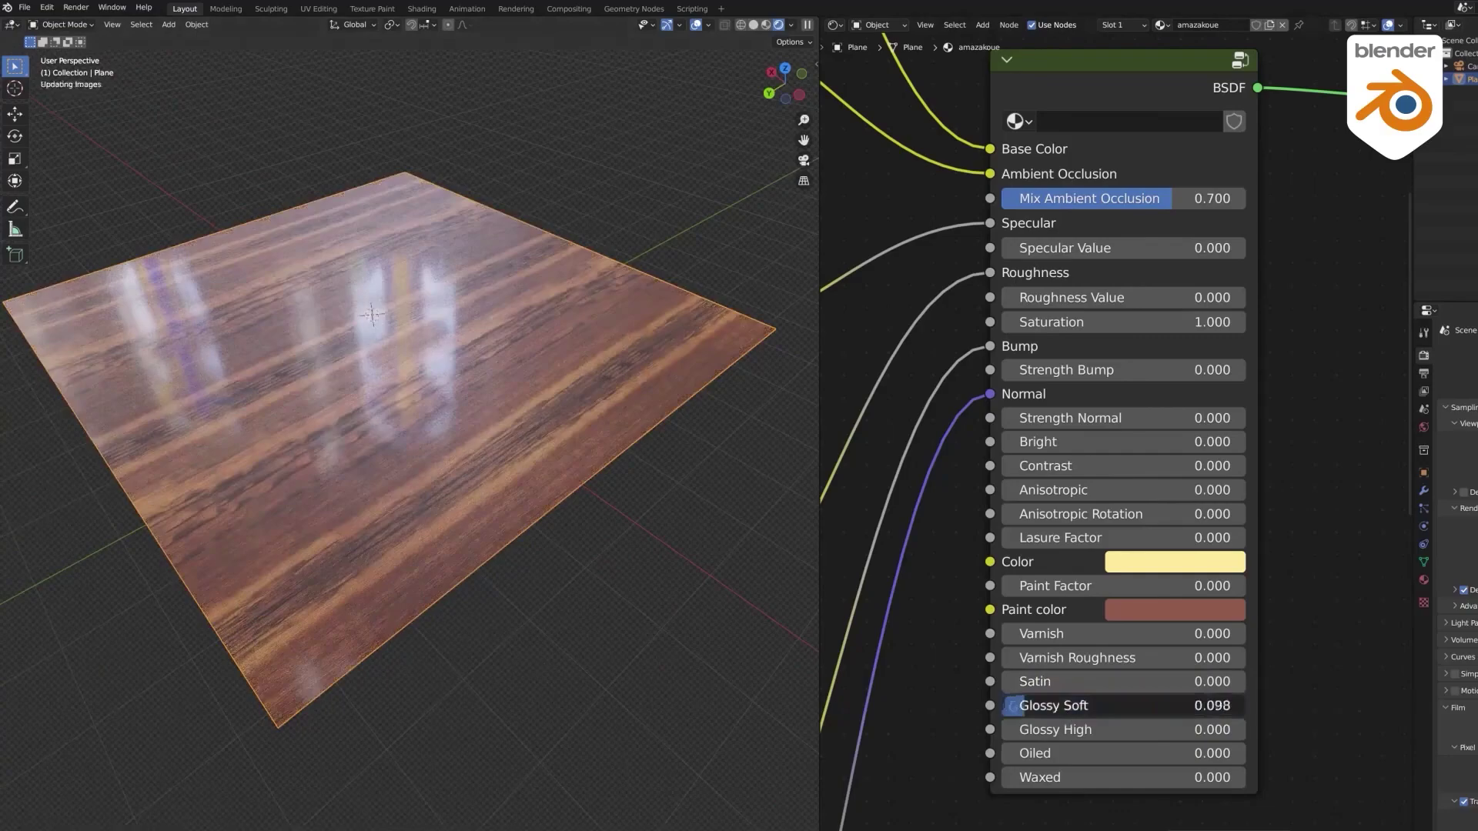
drag(1012, 706, 1251, 730)
middle_drag(485, 686, 439, 670)
mouse_move(1217, 730)
mouse_down()
mouse_move(1001, 730)
mouse_move(1222, 737)
mouse_up()
mouse_move(623, 630)
middle_down()
mouse_move(554, 634)
mouse_move(638, 641)
middle_up()
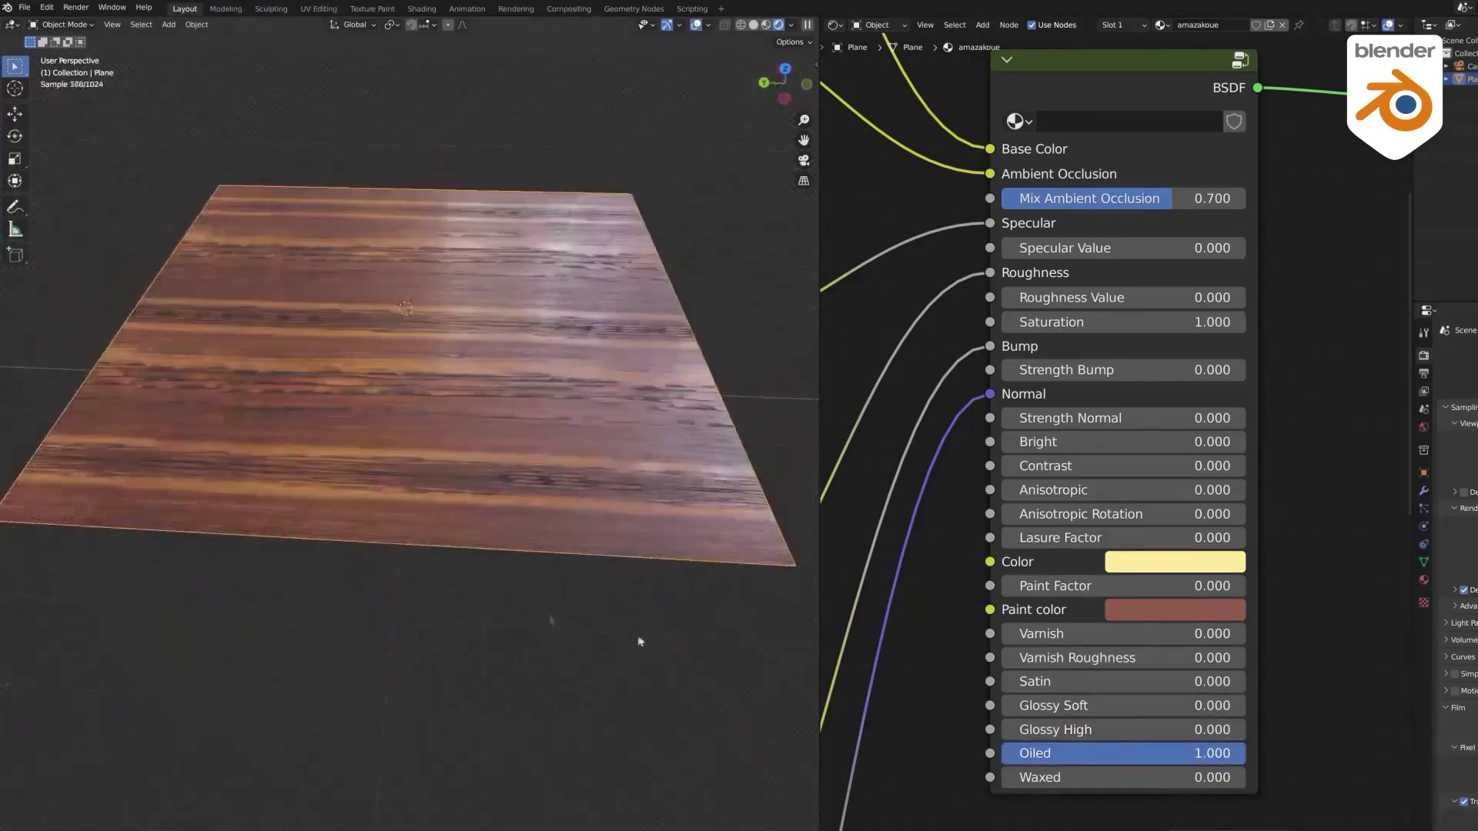
drag(1022, 776, 1222, 777)
middle_drag(400, 650, 500, 627)
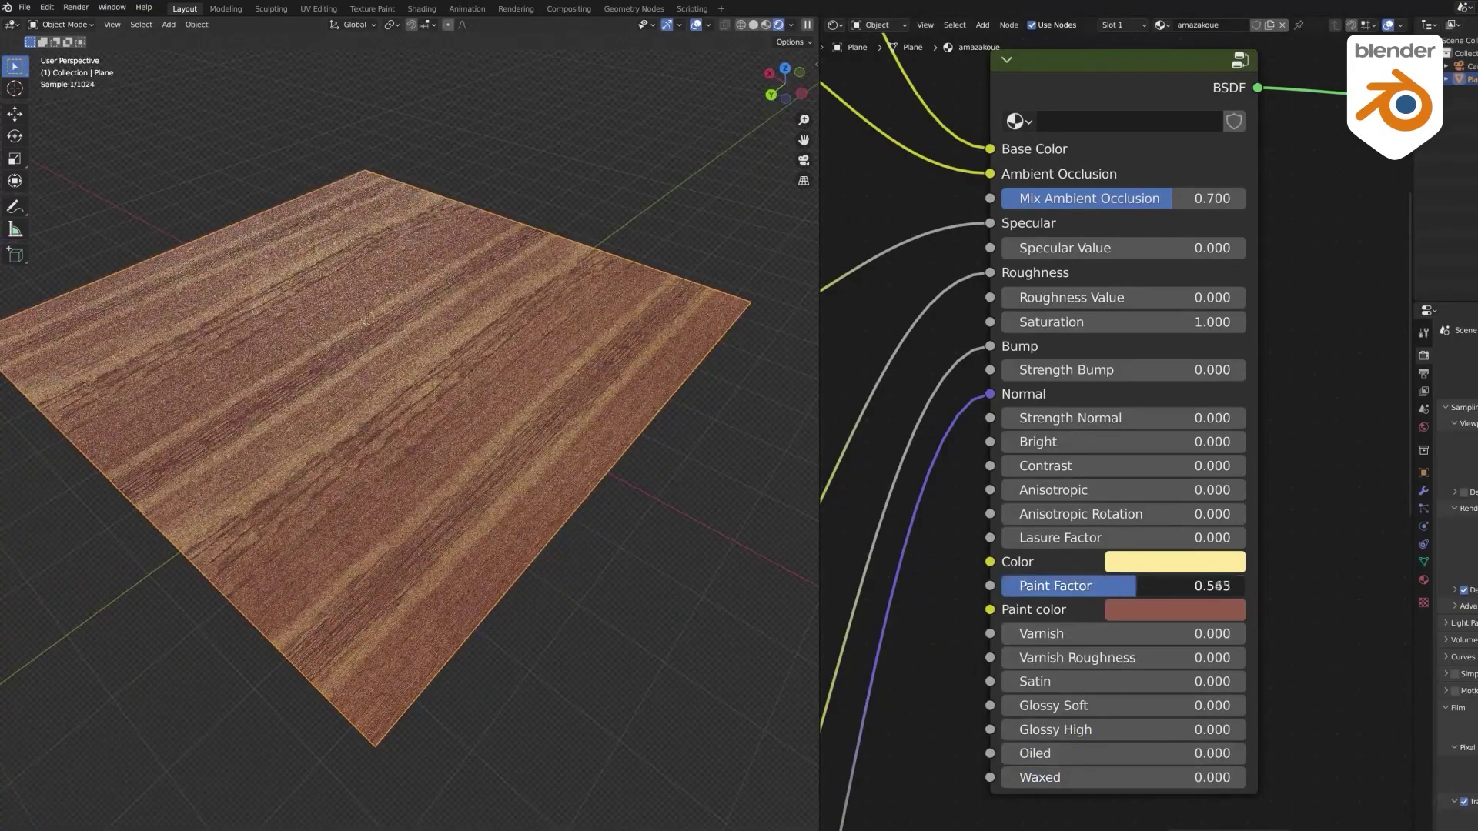
Set paint factor 0.653 and bump strength 0.2, then test full paint and remove it.
drag(1094, 581, 1115, 579)
text(0.2)
key(Return)
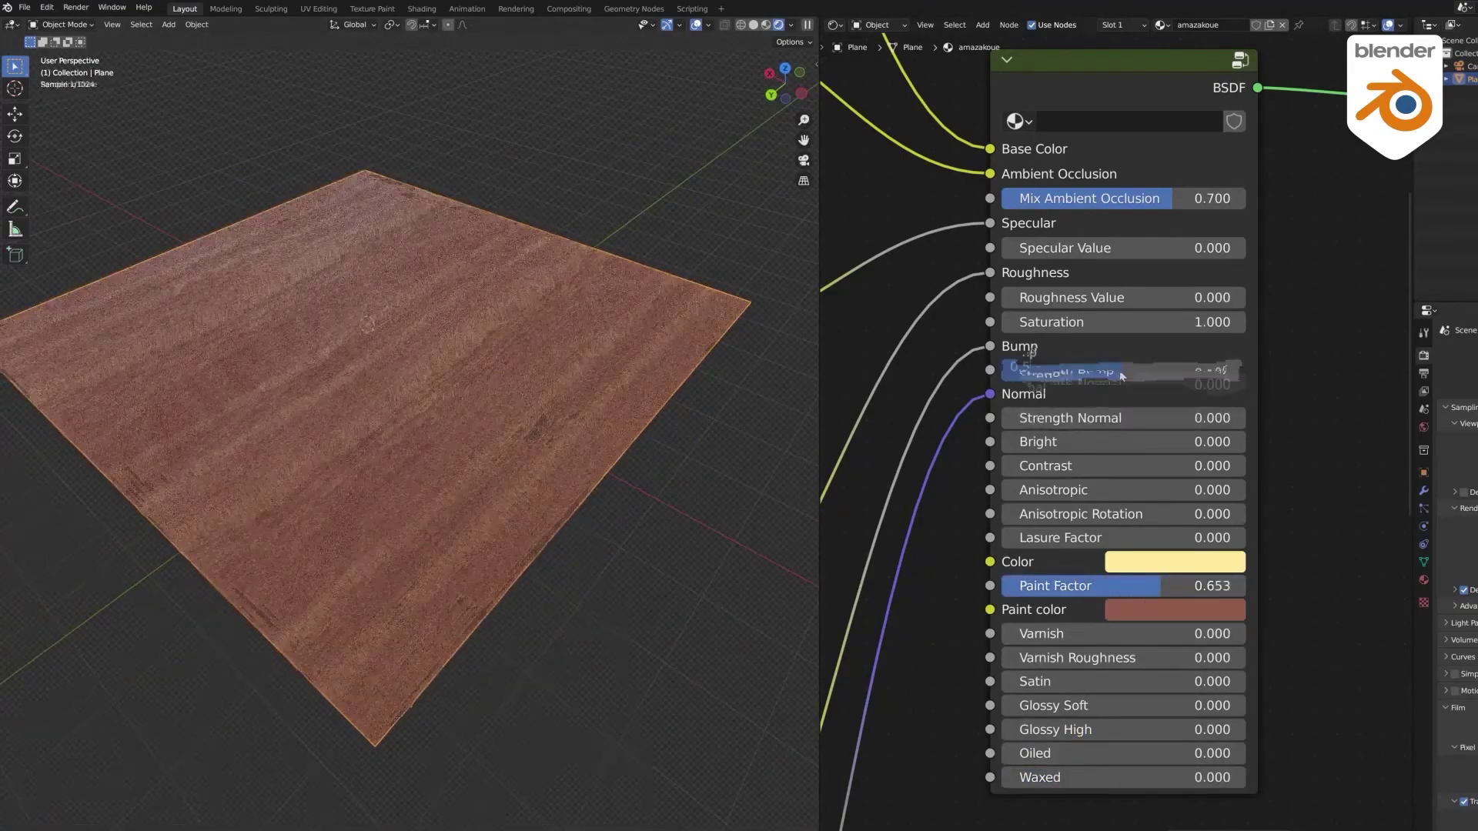
drag(1183, 586, 1245, 586)
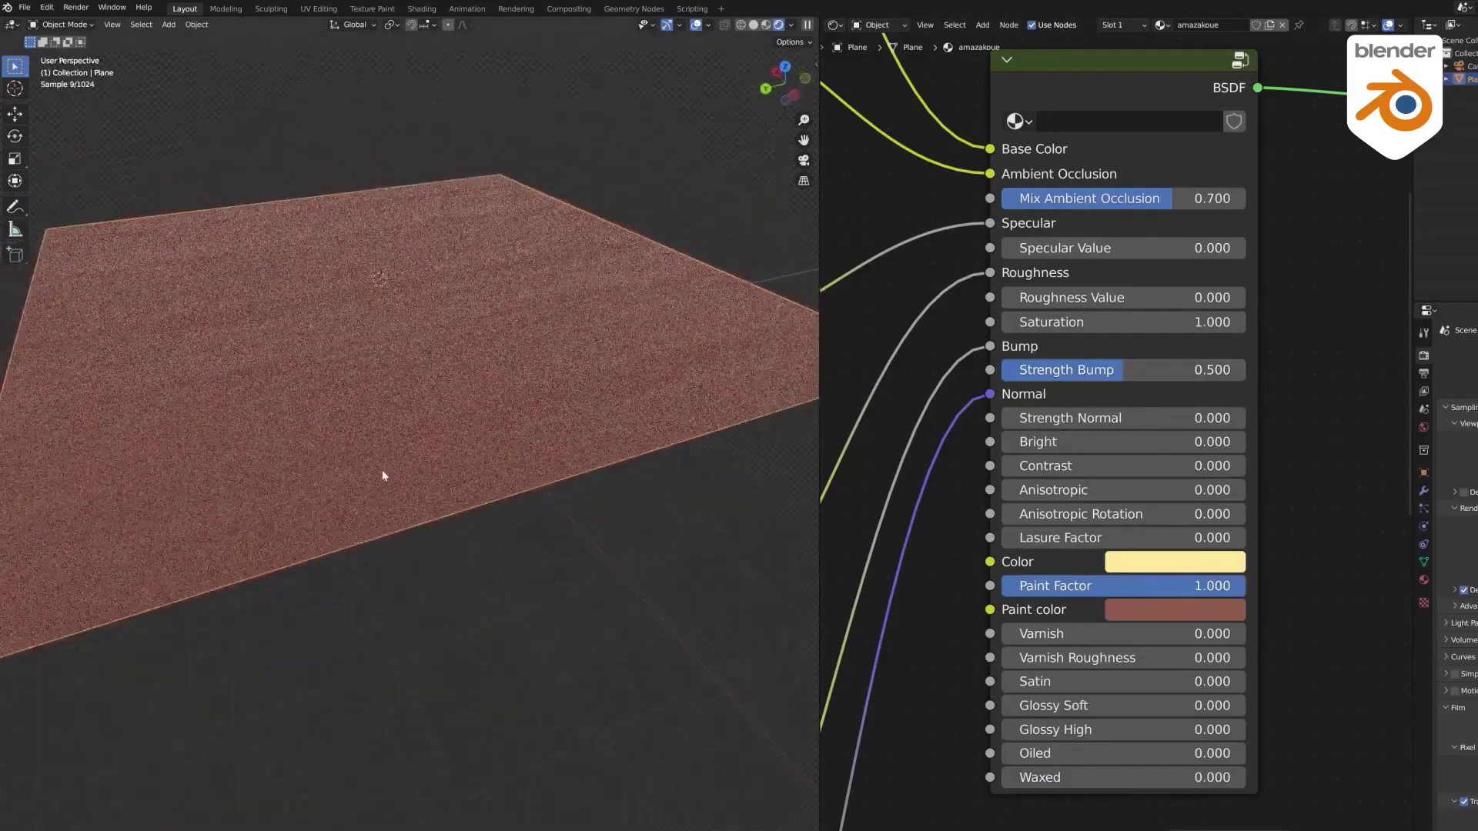
scroll(425, 481, up, 3)
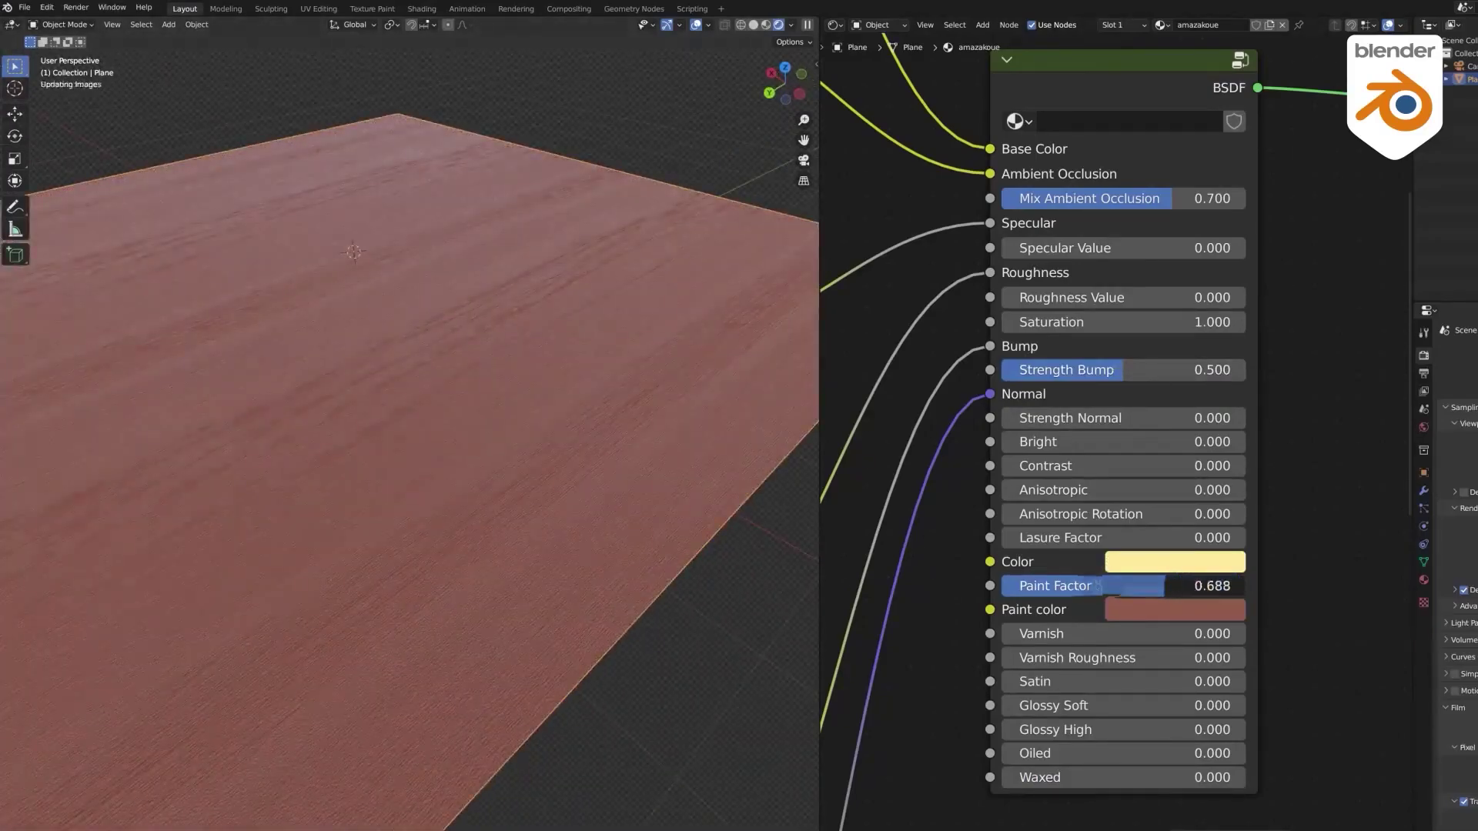
drag(1164, 585, 1002, 586)
Raise the Lasure Factor to 0.905 and view the plane in rendered shading.
drag(1062, 537, 1222, 537)
scroll(582, 489, down, 3)
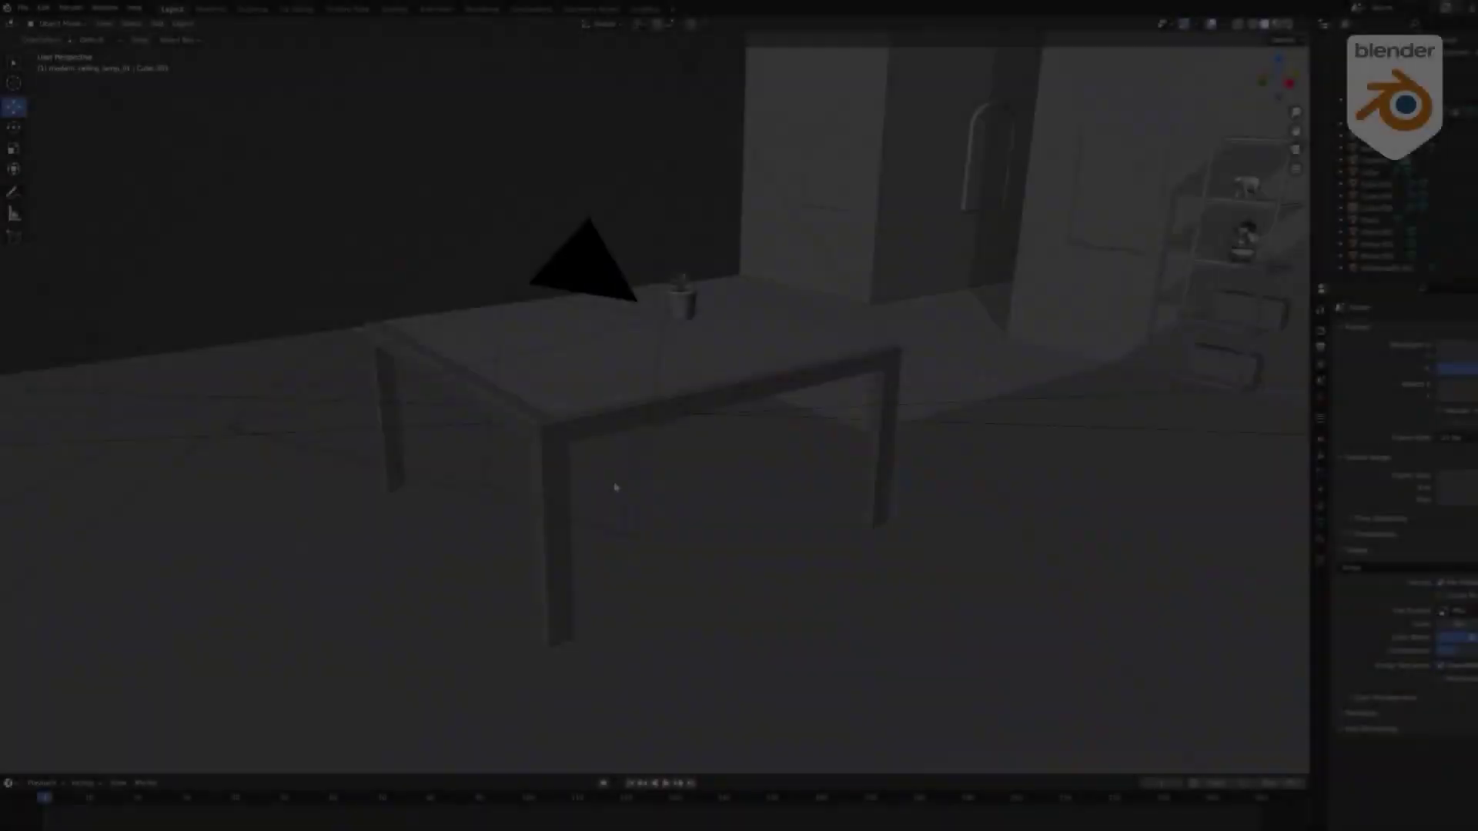
key(z)
click(642, 394)
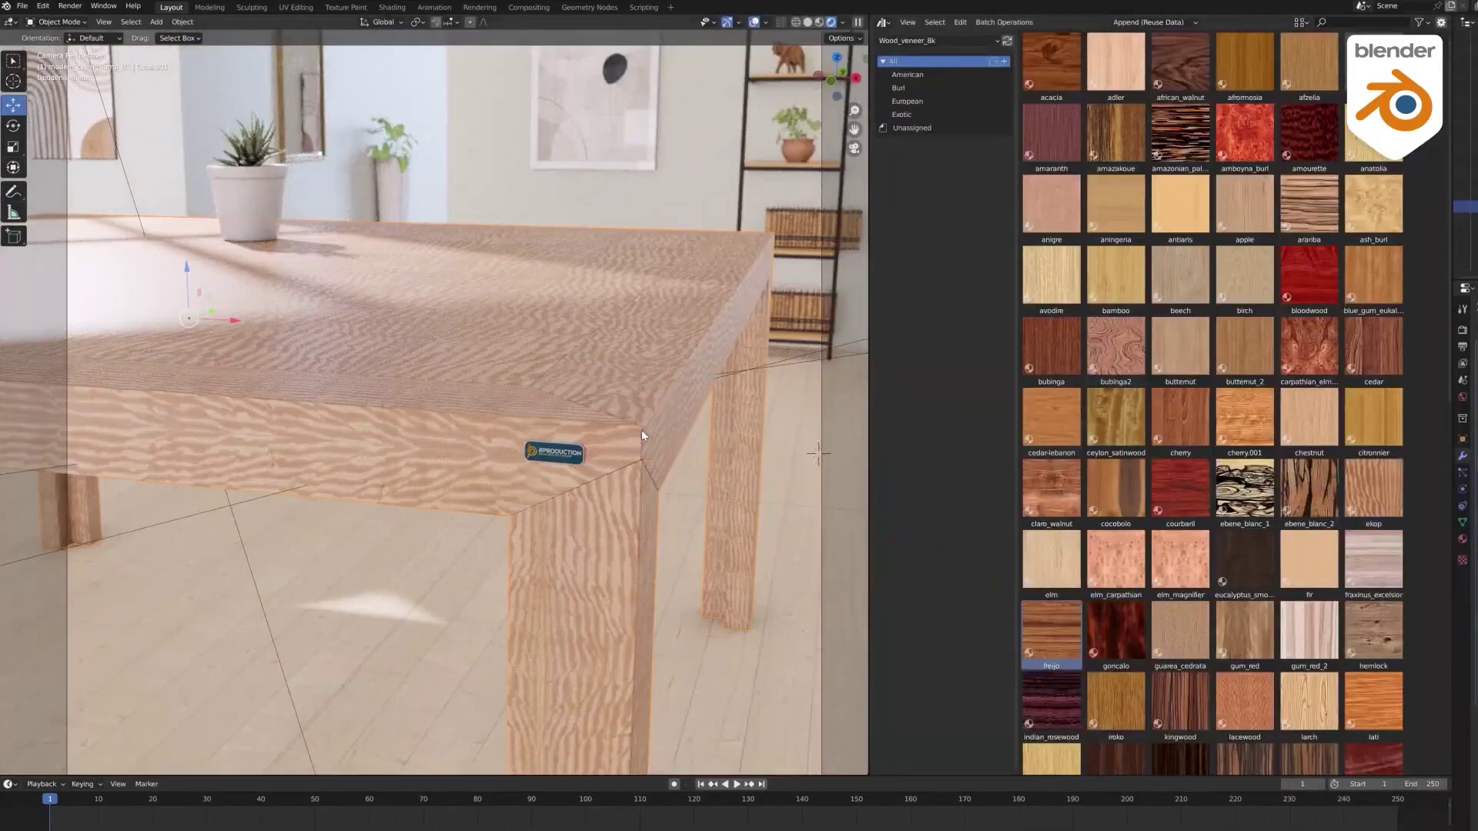
Apply the kingwood, olive and finally pau_rosa veneers to the table.
drag(648, 422, 649, 423)
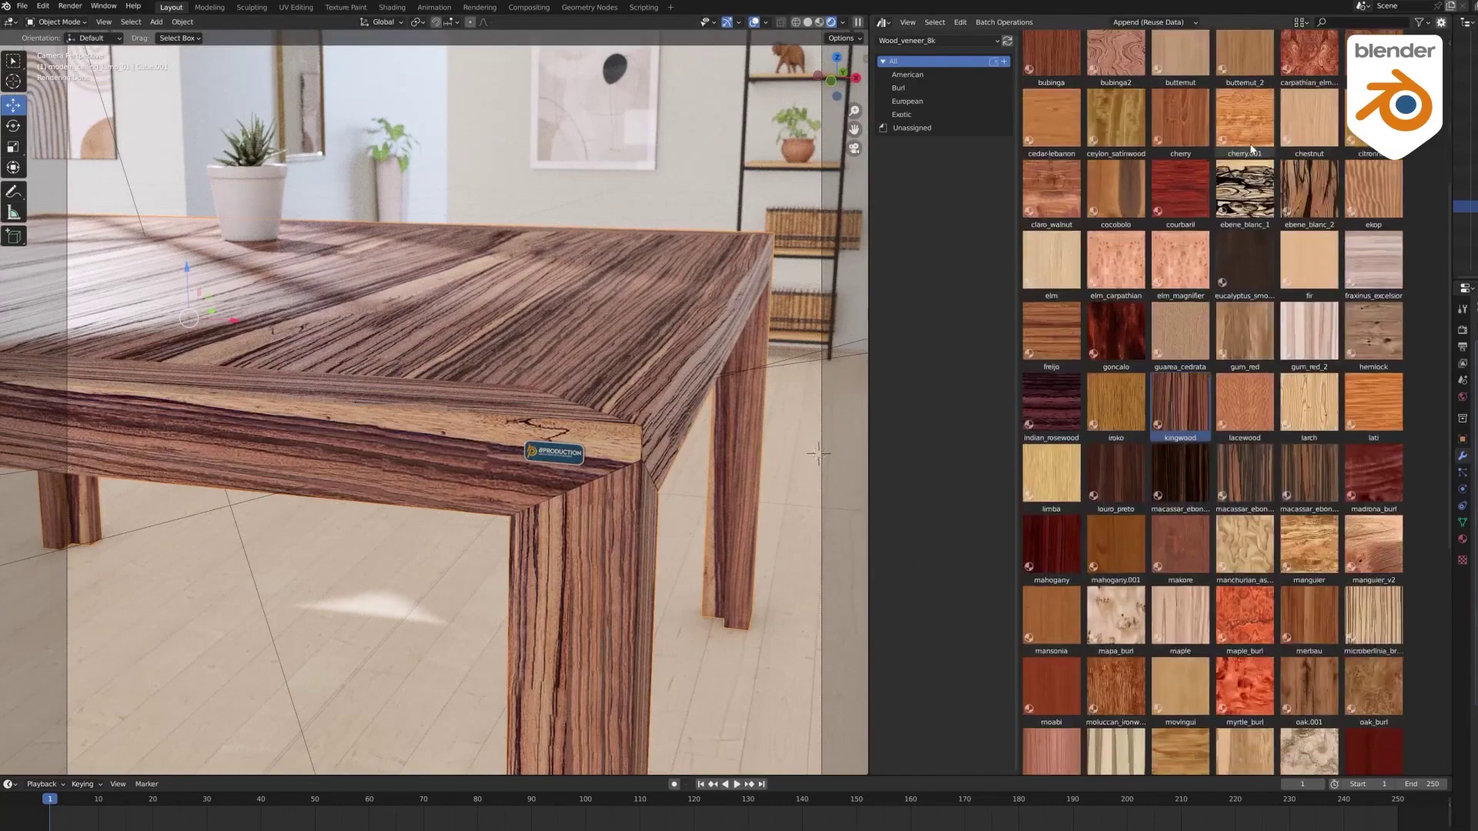
scroll(1250, 148, down, 5)
drag(1116, 497, 628, 377)
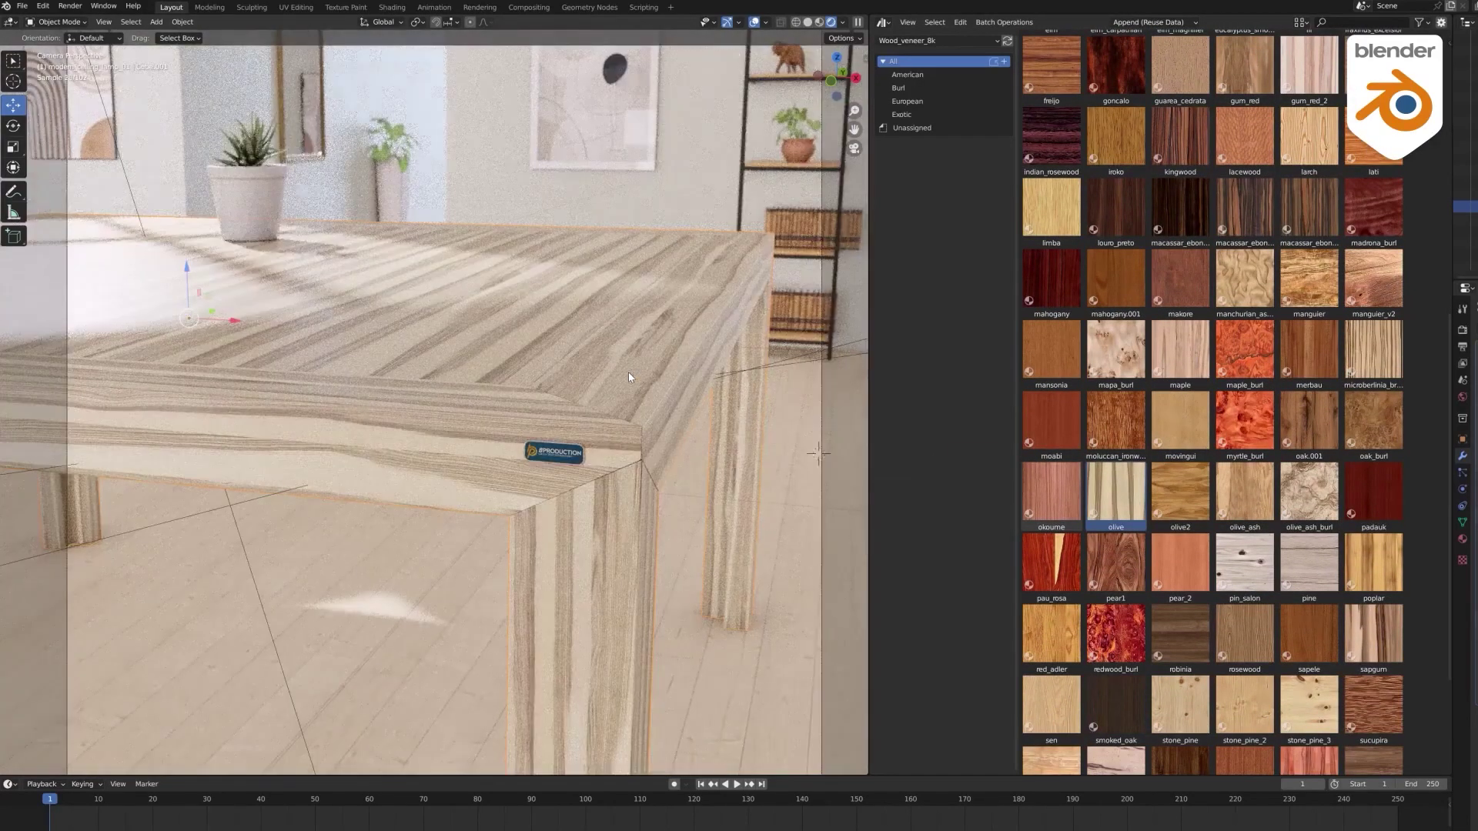
drag(1052, 566, 617, 391)
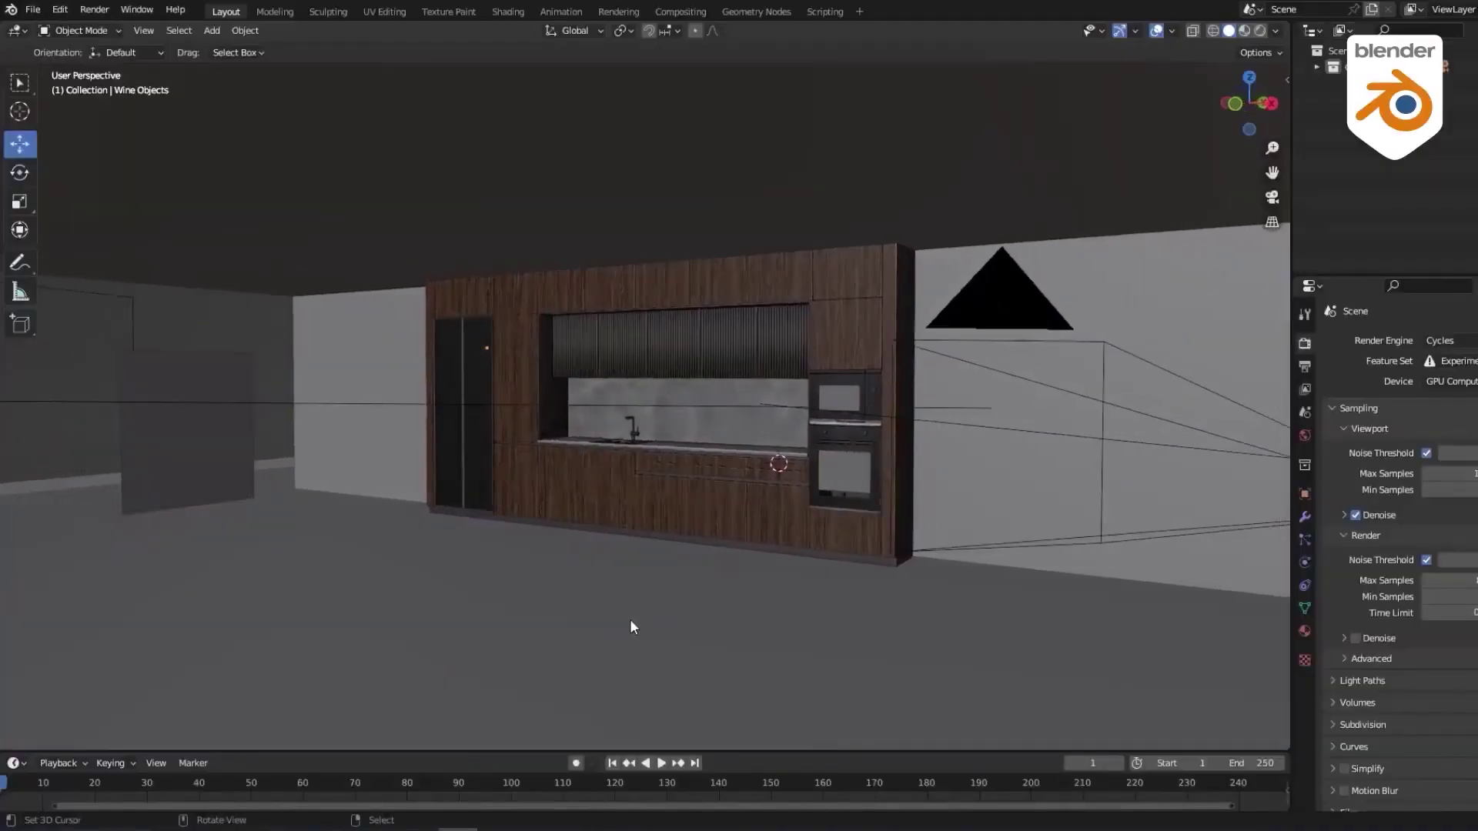
View the dark-wood kitchen through the scene camera in rendered shading.
key(KP_0)
key(z)
click(639, 530)
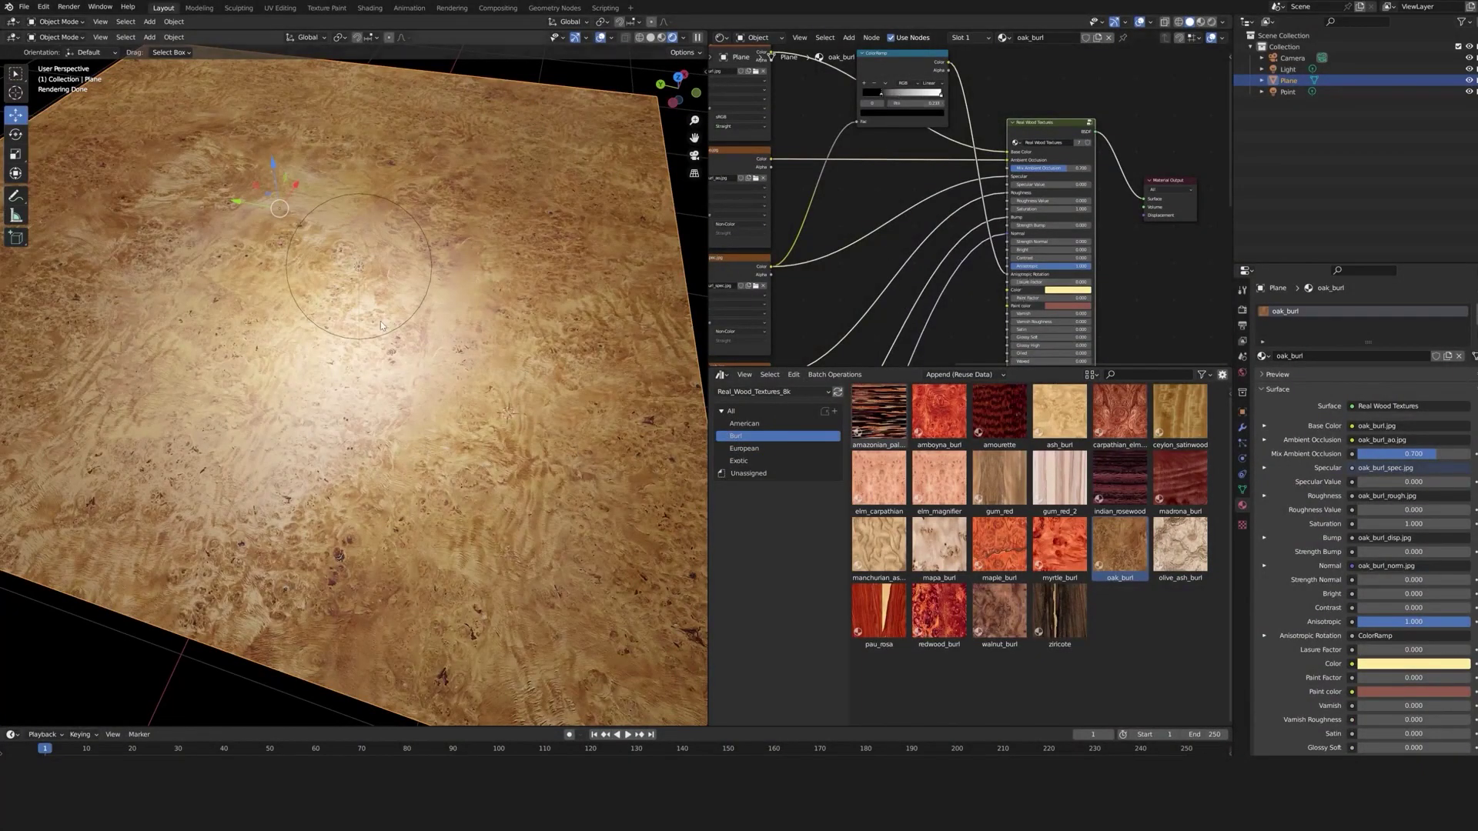
Shift the point light along Y, set Mix Ambient Occlusion 0.766, raise roughness, Strength Normal 0.
click(360, 269)
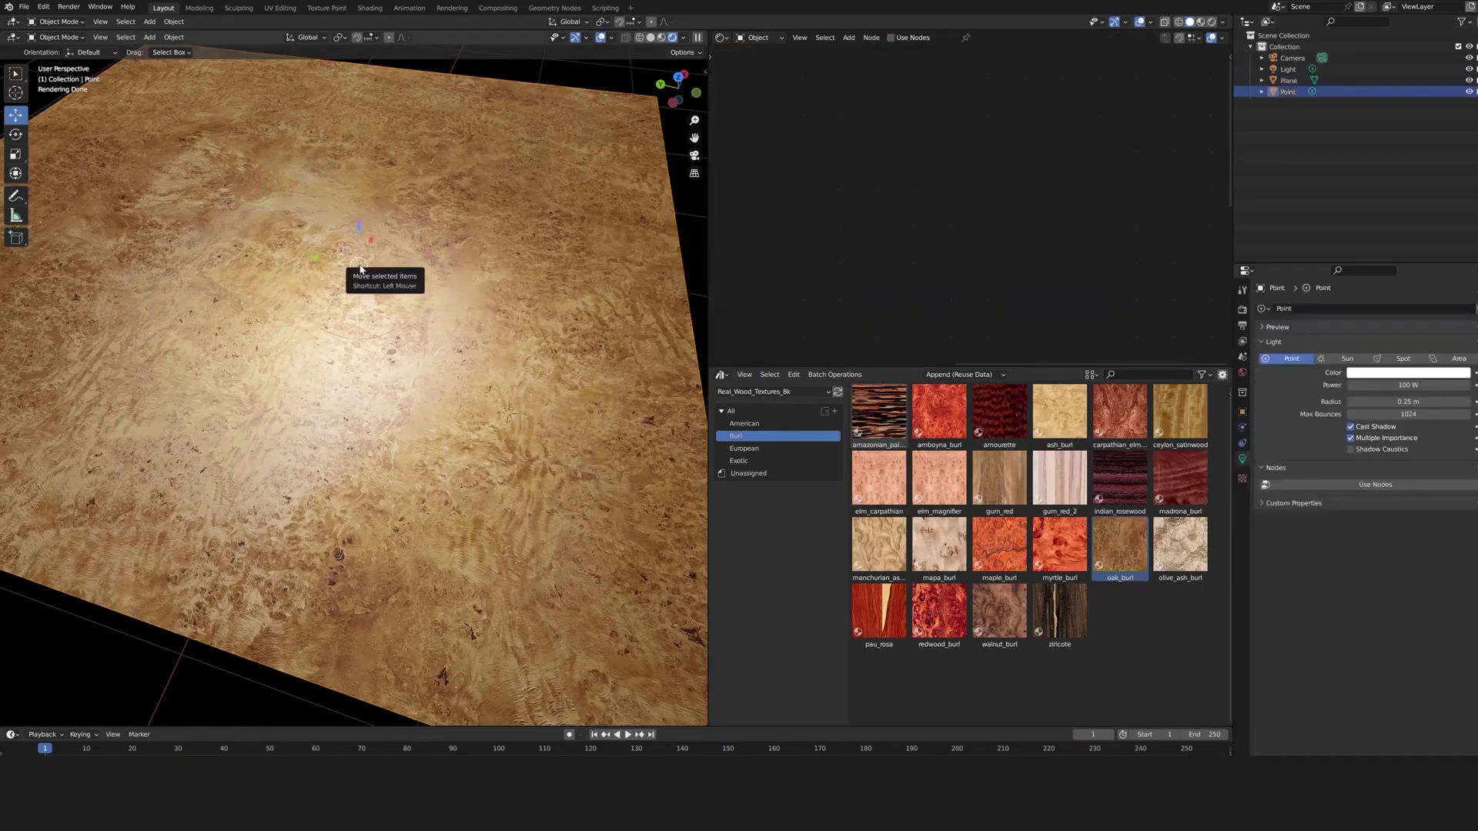
drag(323, 266, 449, 314)
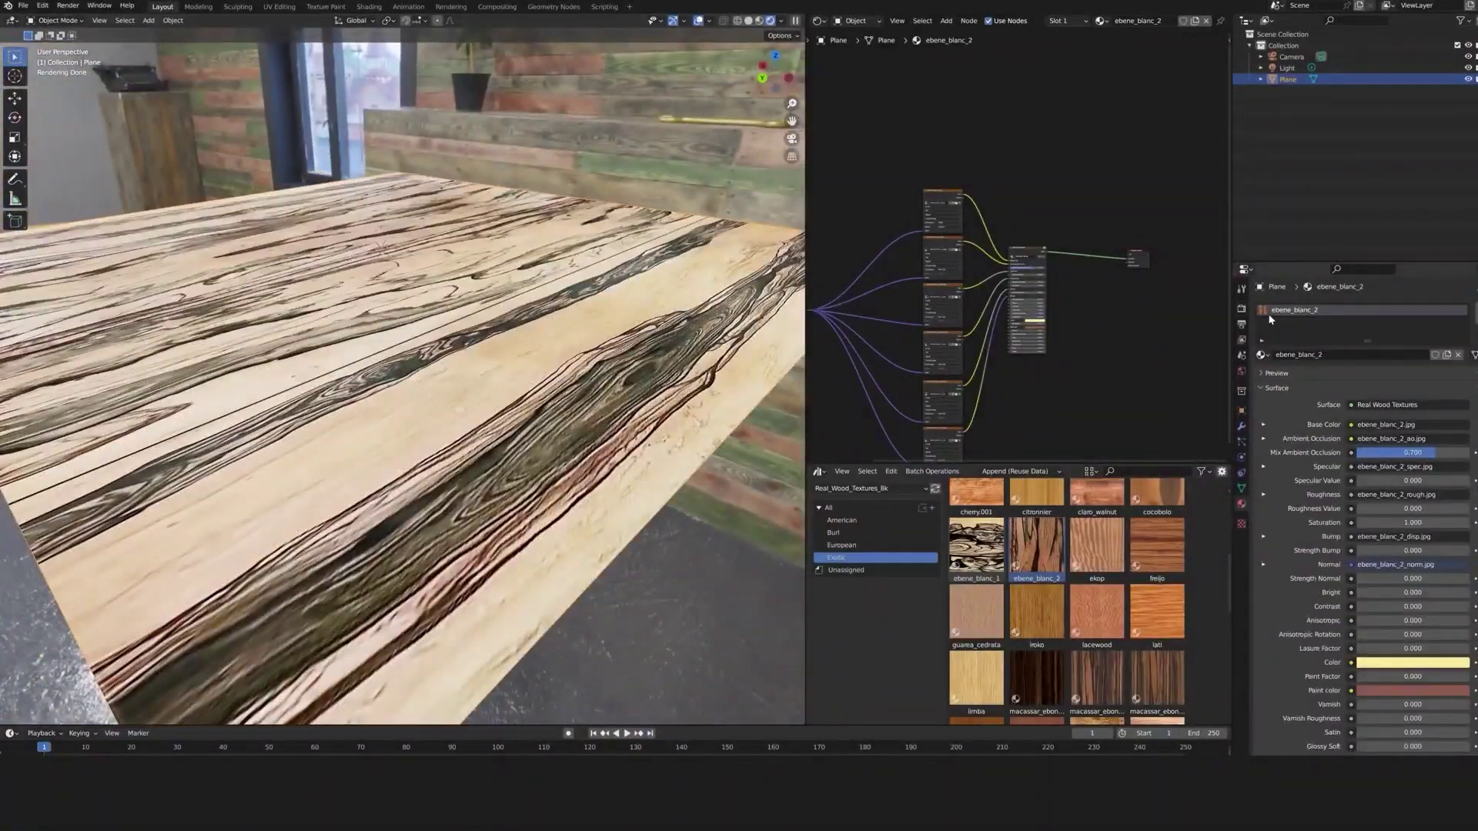
key(KP_Decimal)
drag(961, 155, 1035, 155)
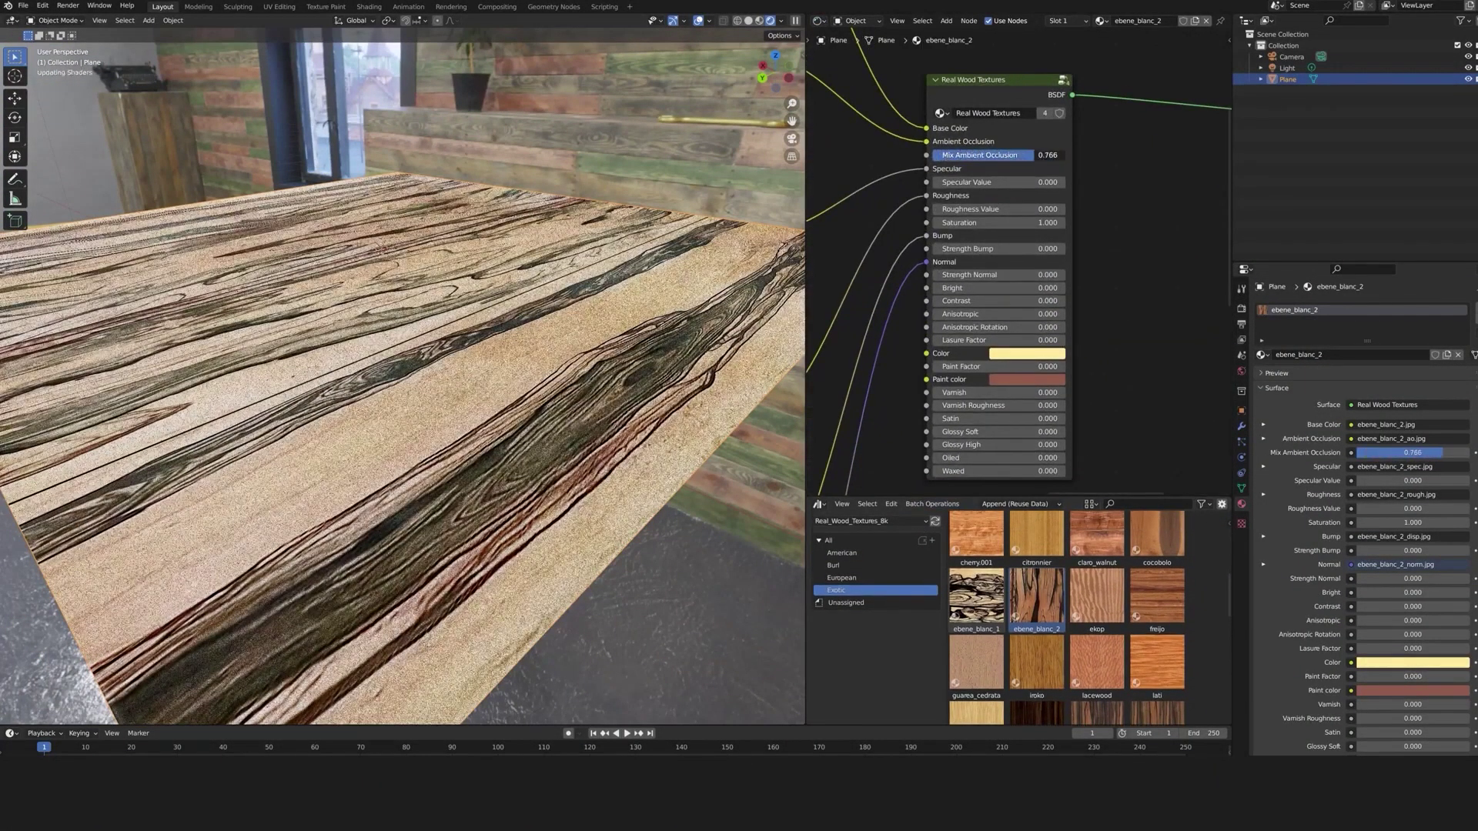
drag(993, 209, 944, 265)
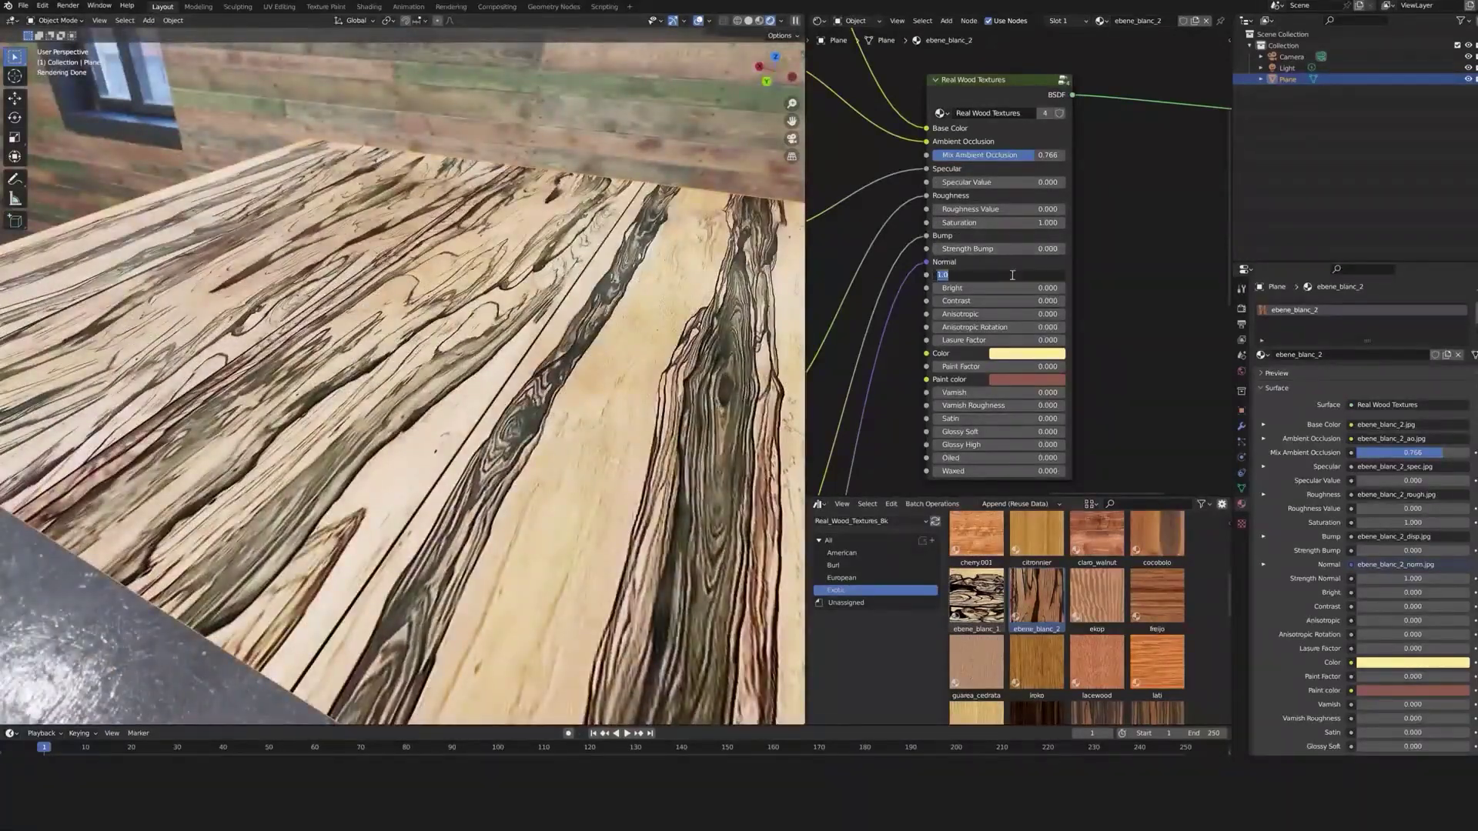
text(0)
key(Return)
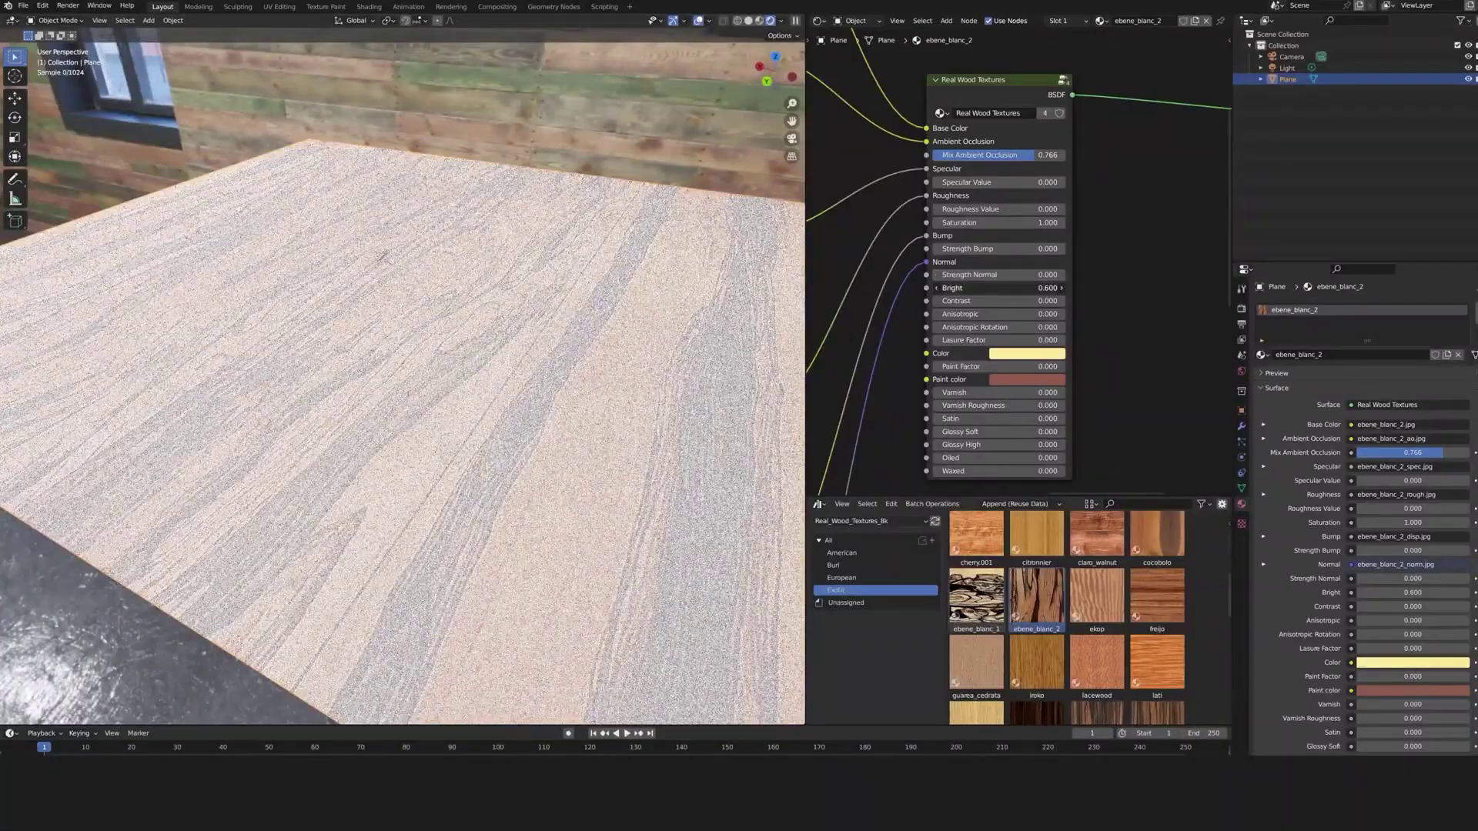